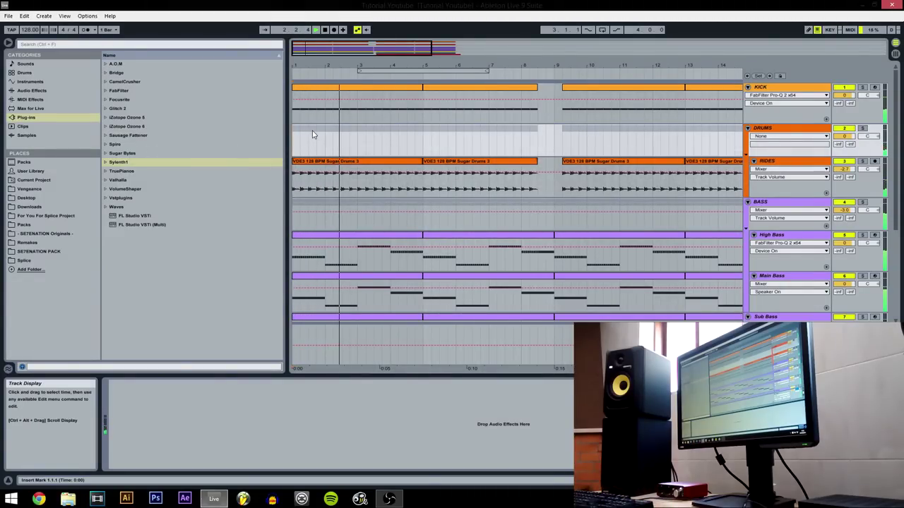
Stop playback, group the Lead track and name the new group LEADS
scroll(342, 179, down, 5)
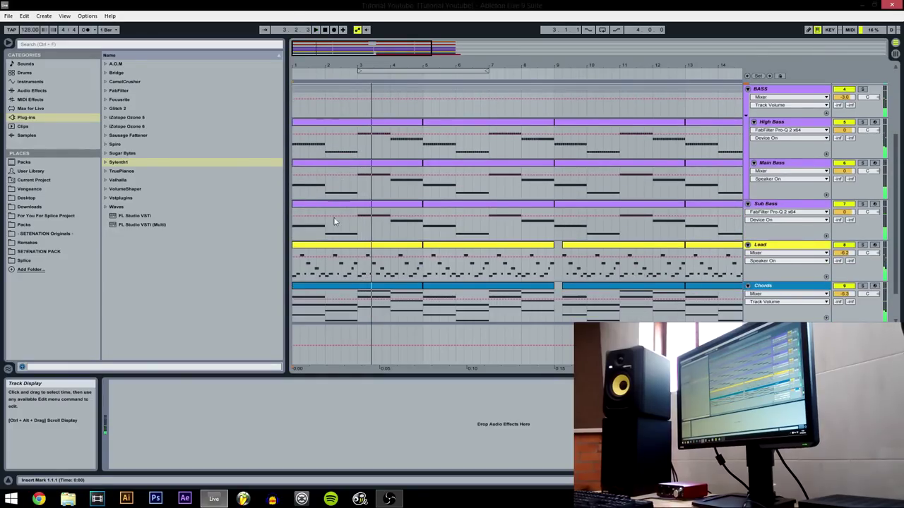
key(space)
click(295, 256)
click(773, 246)
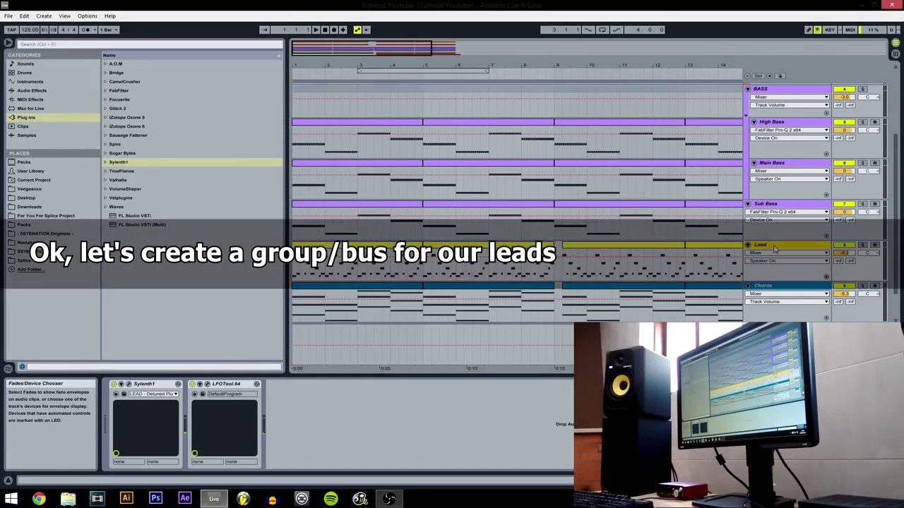
key(ctrl+g)
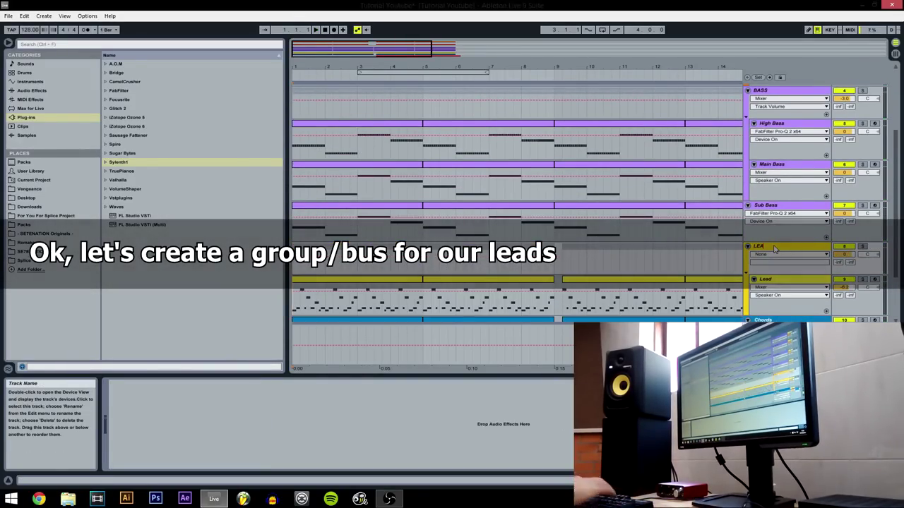
right_click(770, 249)
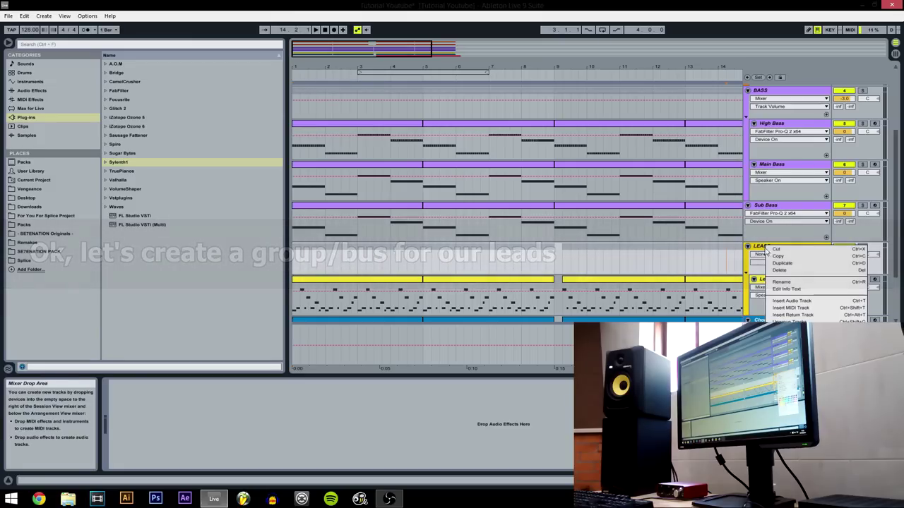
click(792, 371)
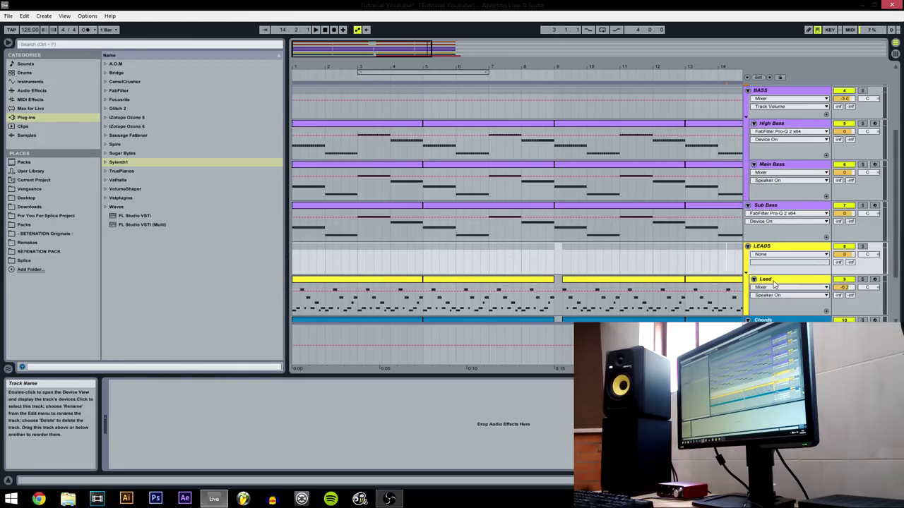
Move the LFOTool.64 sidechain device from the Lead track onto the LEADS group
click(771, 280)
click(247, 384)
key(ctrl+x)
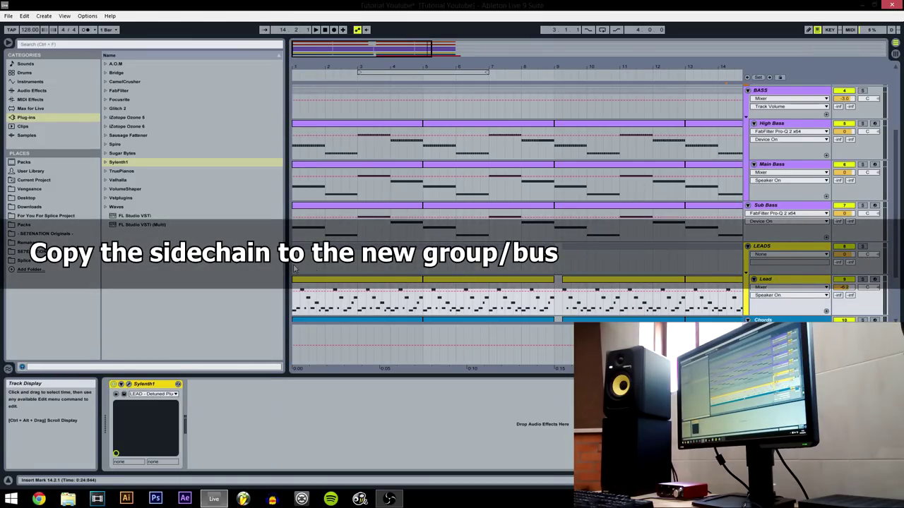
click(295, 269)
click(325, 415)
key(ctrl+v)
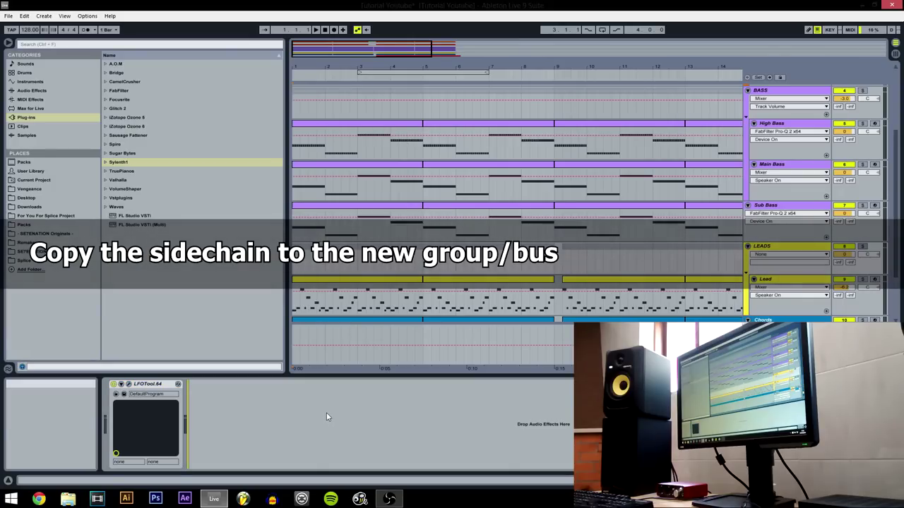
click(128, 384)
click(359, 57)
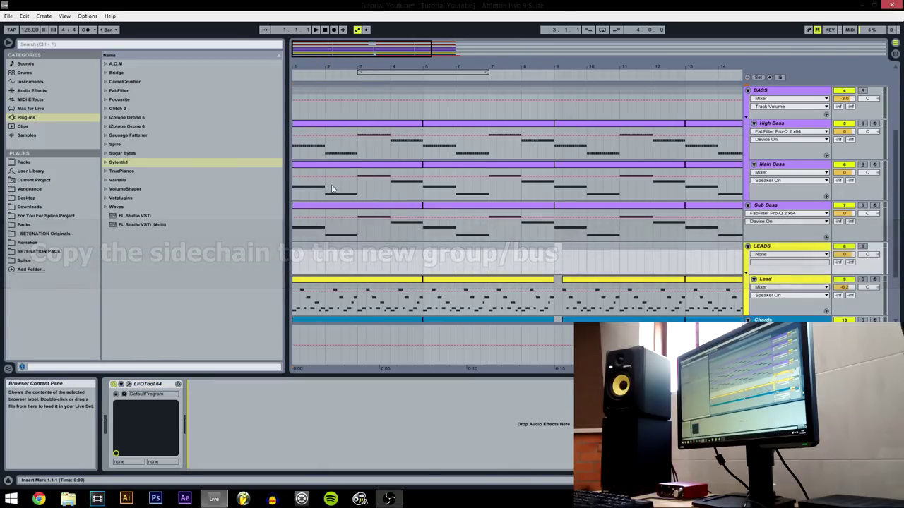
Duplicate the Lead track inside the LEADS group and rename the lower copy Old Lead
scroll(332, 189, down, 1)
click(775, 258)
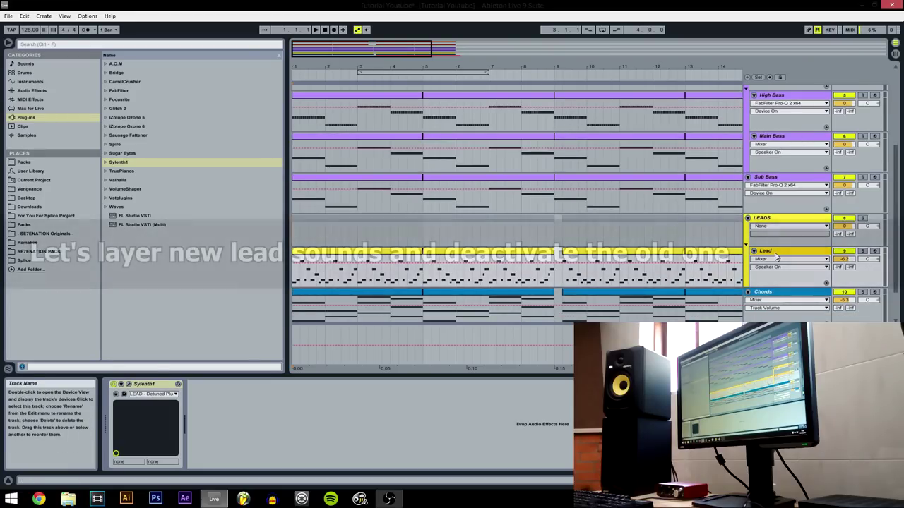
key(ctrl+d)
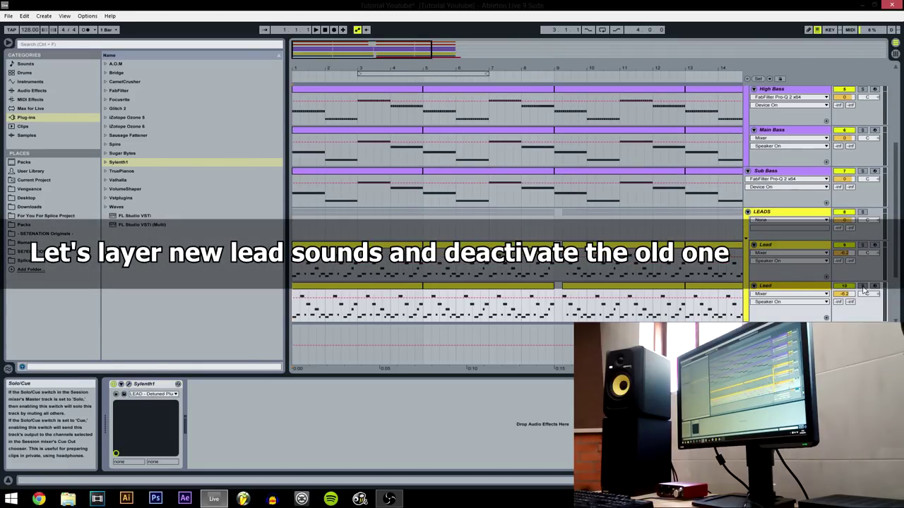
key(ctrl+r)
text(Ol)
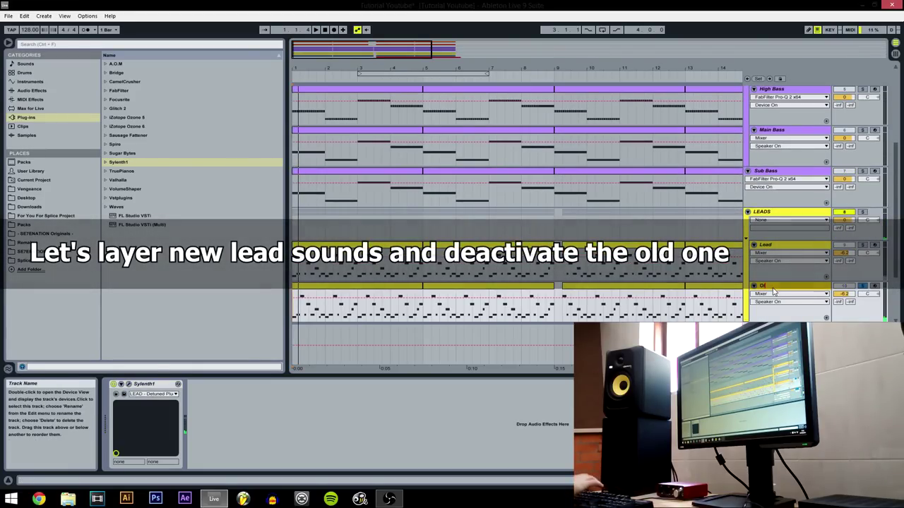
text(d Lead)
key(Return)
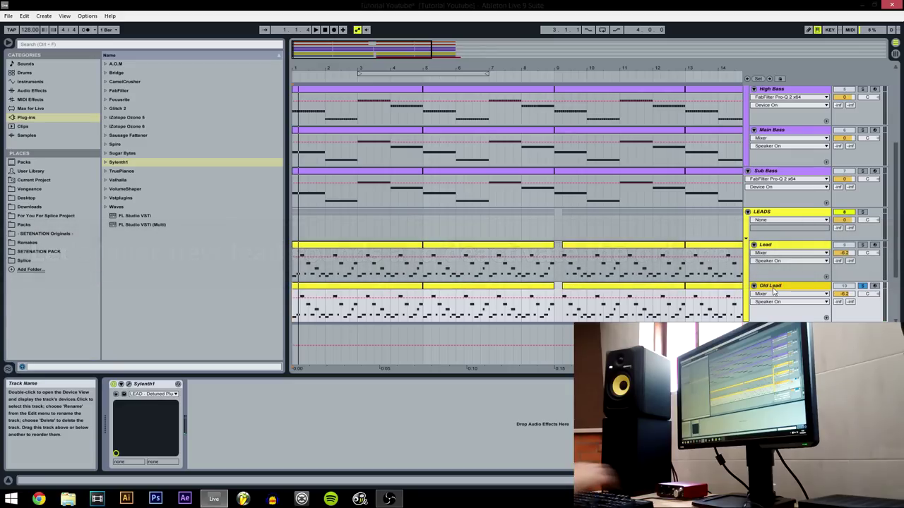
Deactivate the Old Lead track, solo the Lead track and play it from the start
click(800, 251)
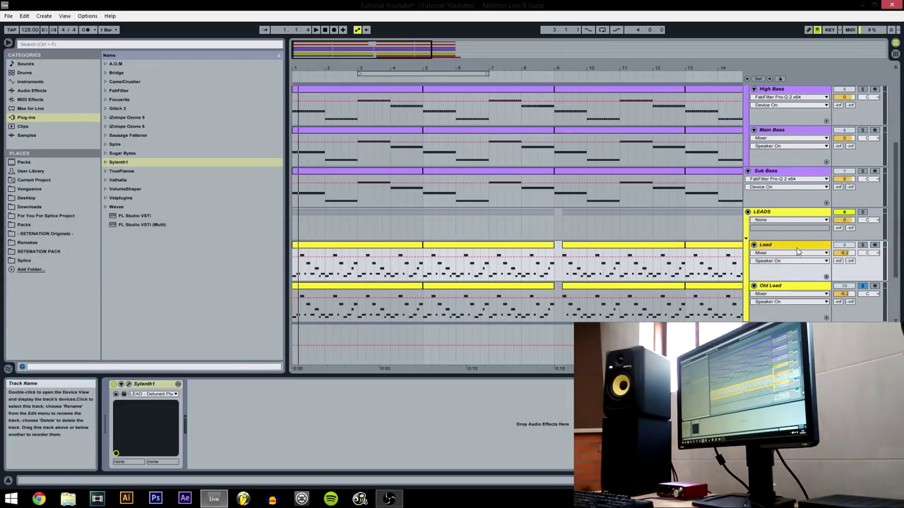
click(863, 245)
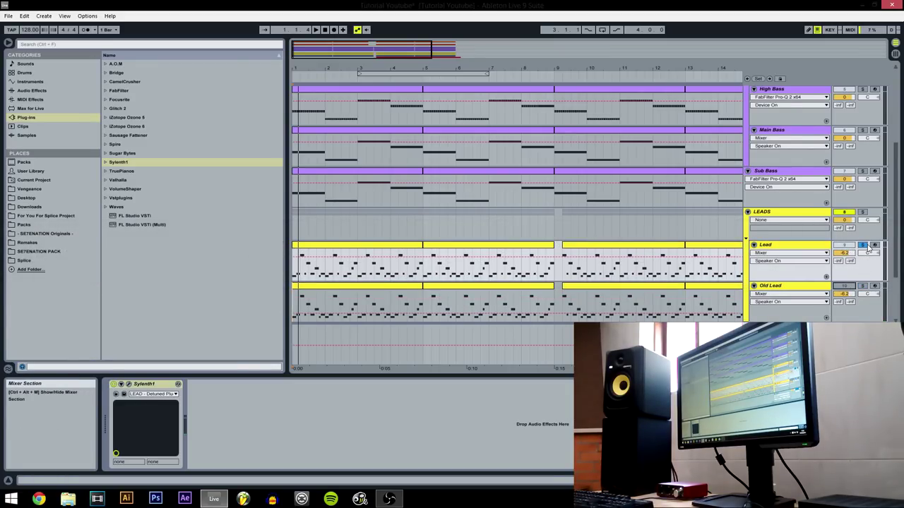
click(863, 245)
key(space)
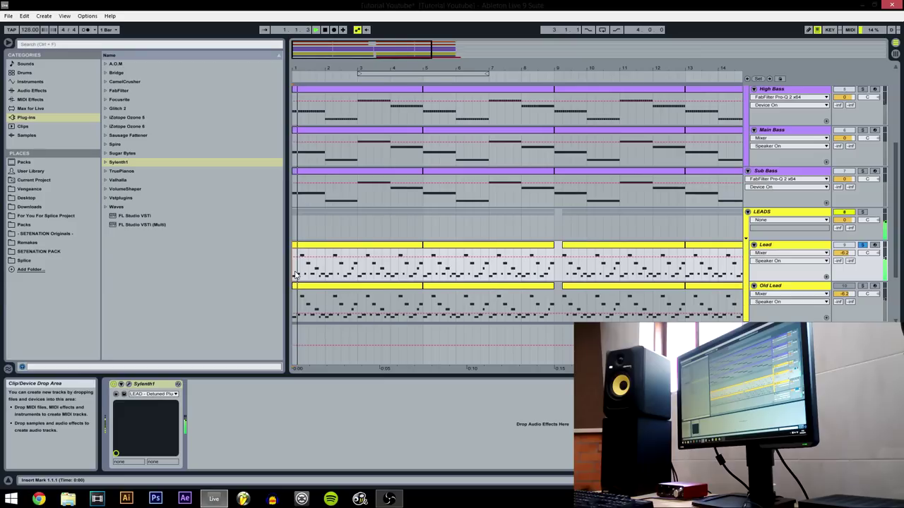
Replace Sylenth1 on the Lead track with the Nexus.64 instrument from the Bridge plug-ins
click(105, 163)
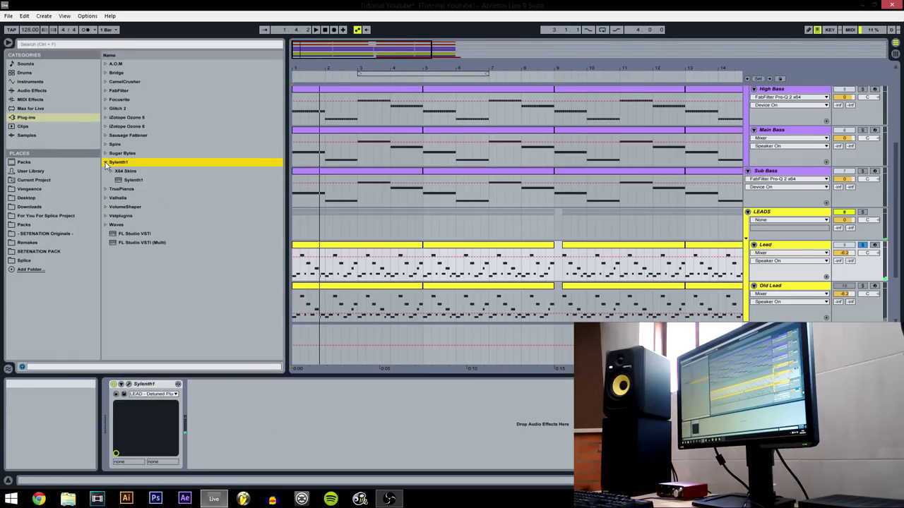
click(106, 74)
click(111, 118)
click(141, 128)
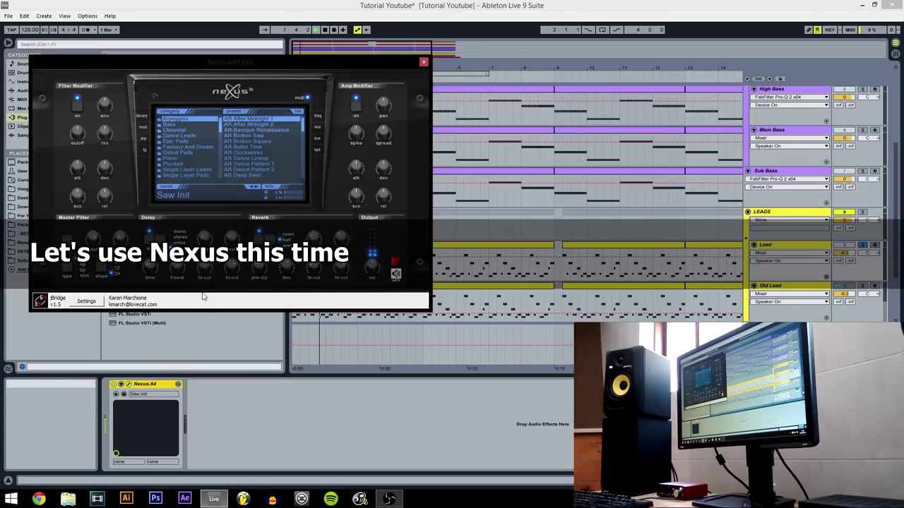
key(space)
key(space)
Load the LD Noizelead preset from Nexus's XP Hardstyle category and switch off its delay and reverb
drag(221, 130, 221, 140)
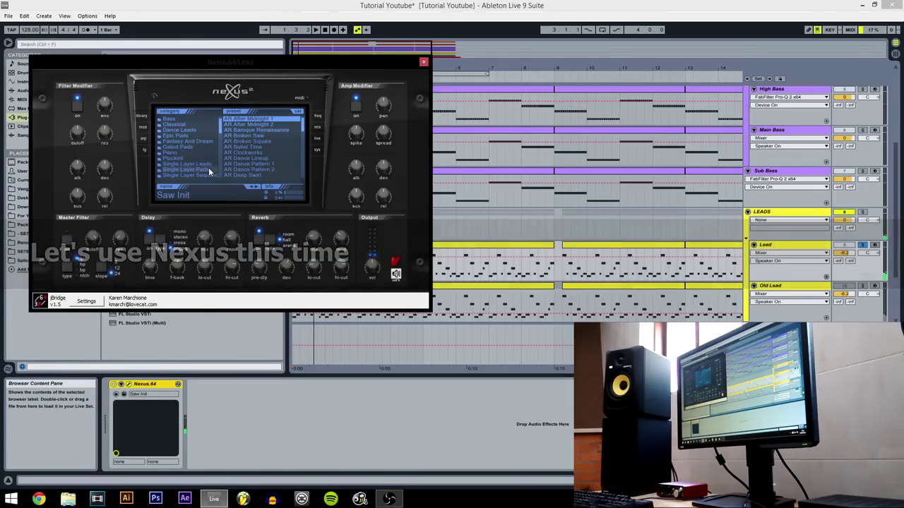
click(205, 165)
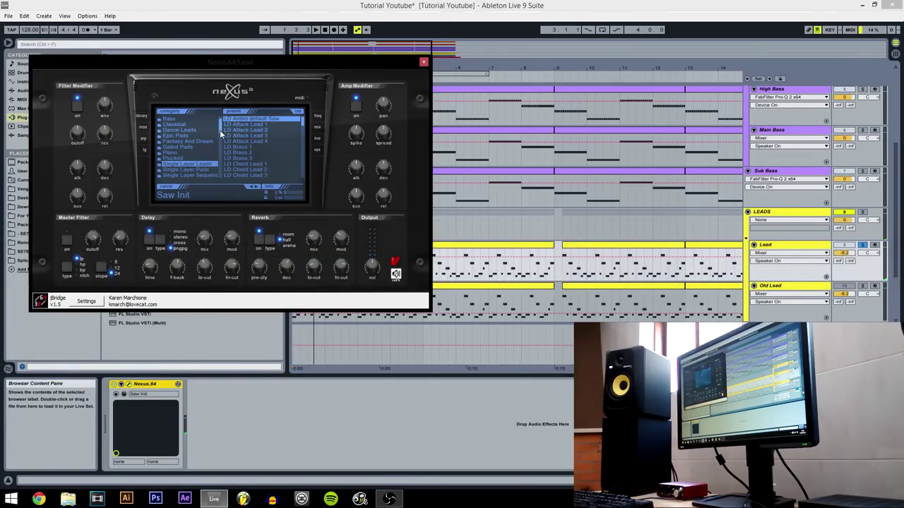
drag(223, 162, 224, 161)
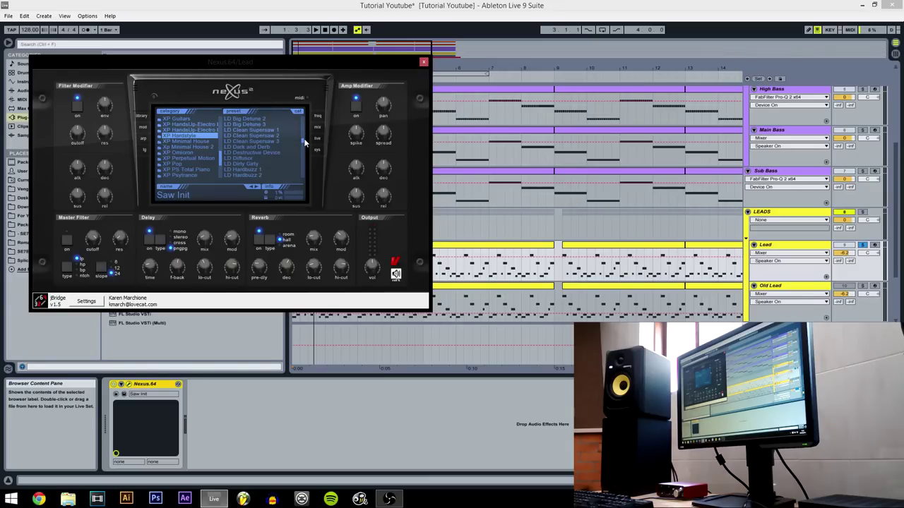
scroll(305, 143, down, 2)
click(257, 163)
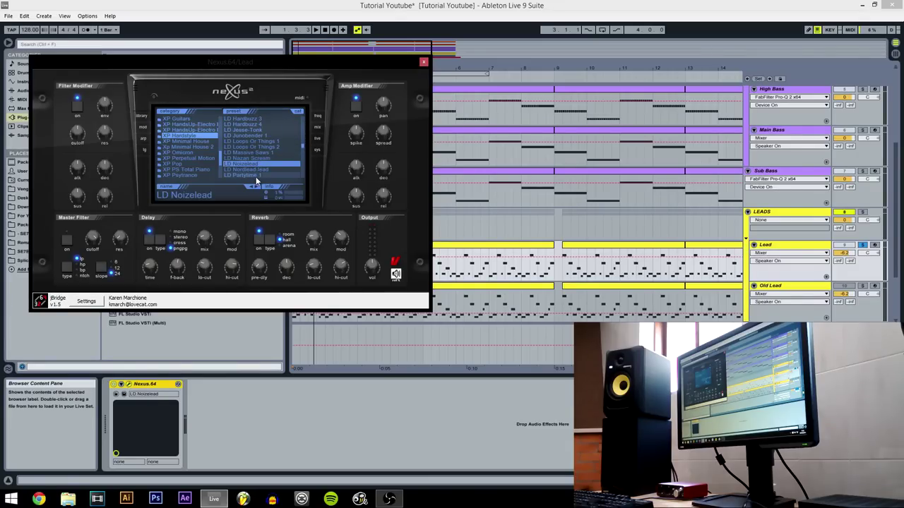
key(space)
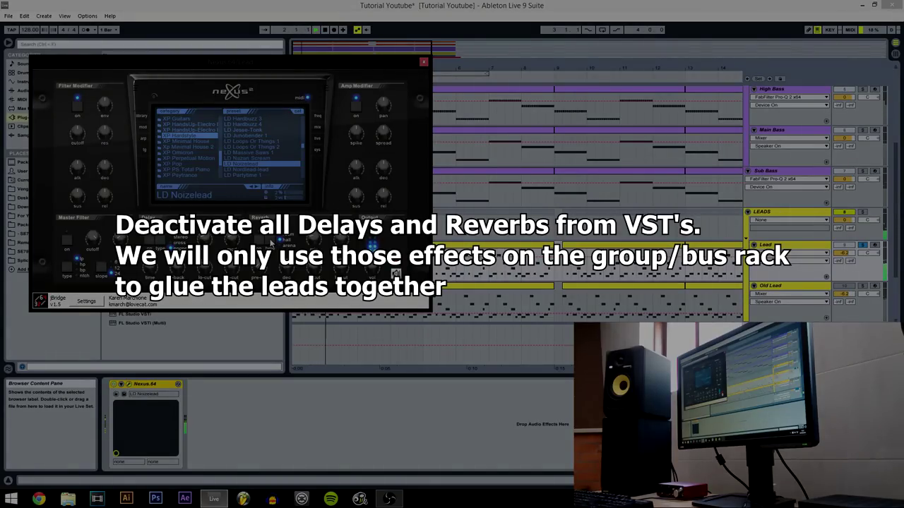
click(424, 63)
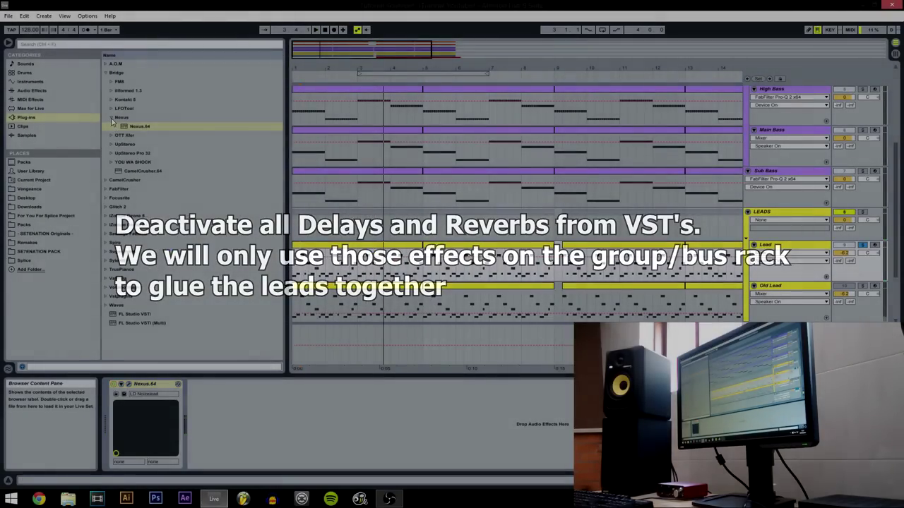
Add the FabFilter Pro-Q 2 x64 equalizer after Nexus on the Lead track
click(112, 119)
click(106, 181)
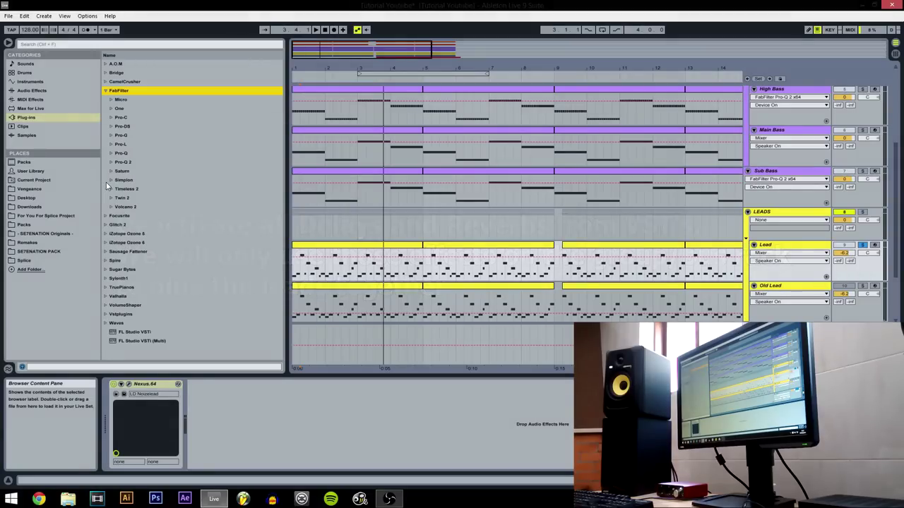
click(111, 163)
drag(145, 182, 265, 406)
click(260, 140)
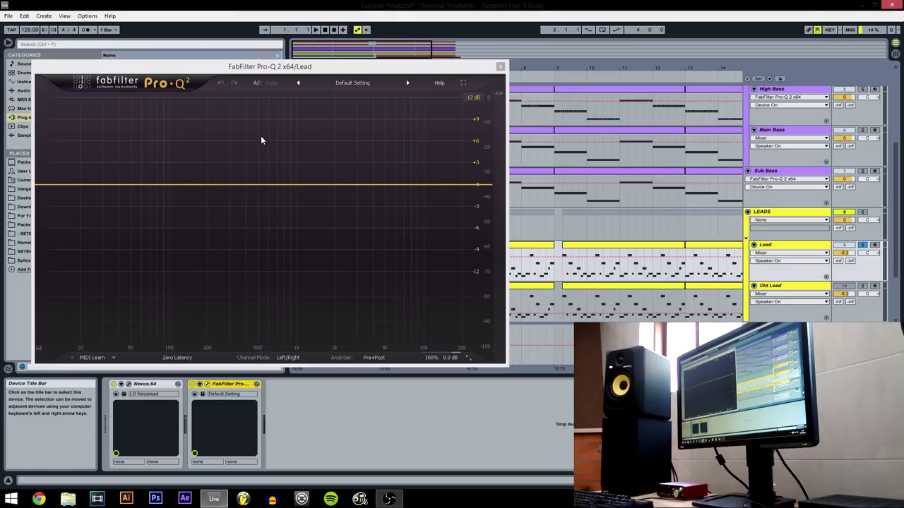
Add a 12 dB/oct Low Cut band at about 330 Hz in Pro-Q 2 and rename the Lead track LD Noizelead
key(space)
click(135, 185)
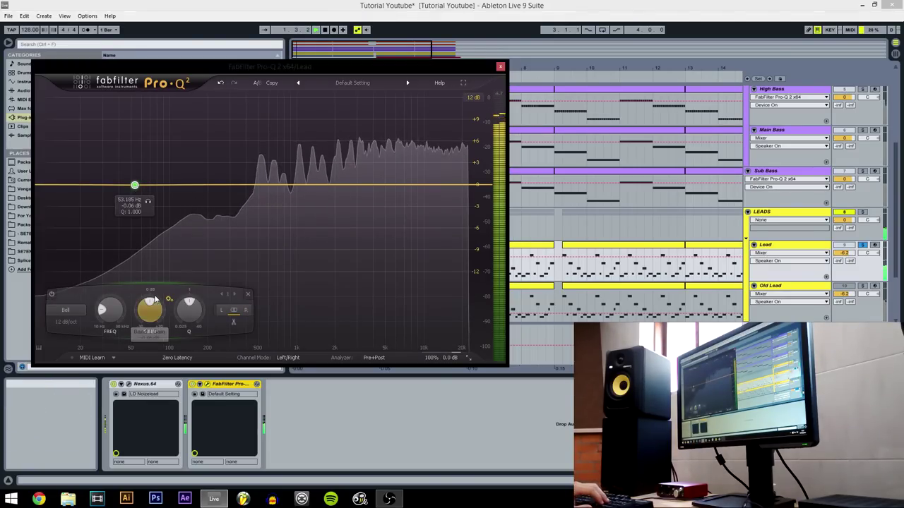
drag(102, 310, 147, 309)
click(65, 310)
click(77, 344)
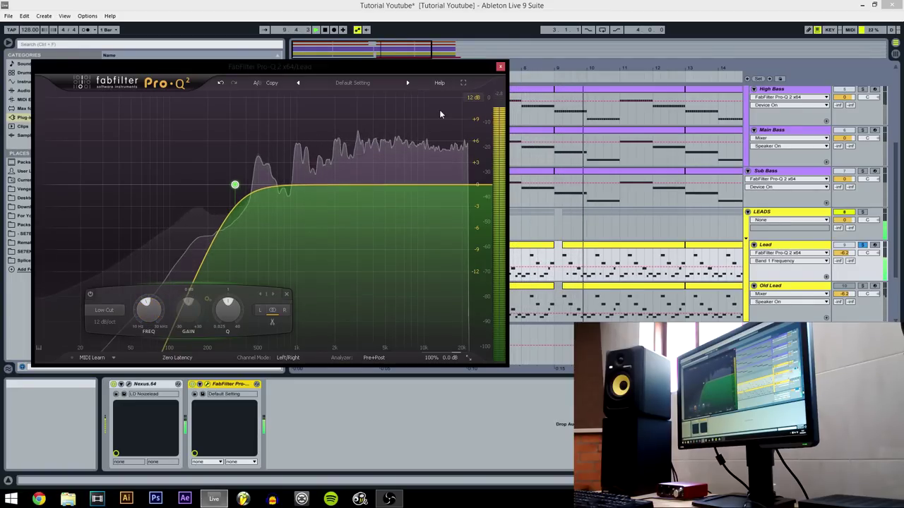
click(500, 66)
key(space)
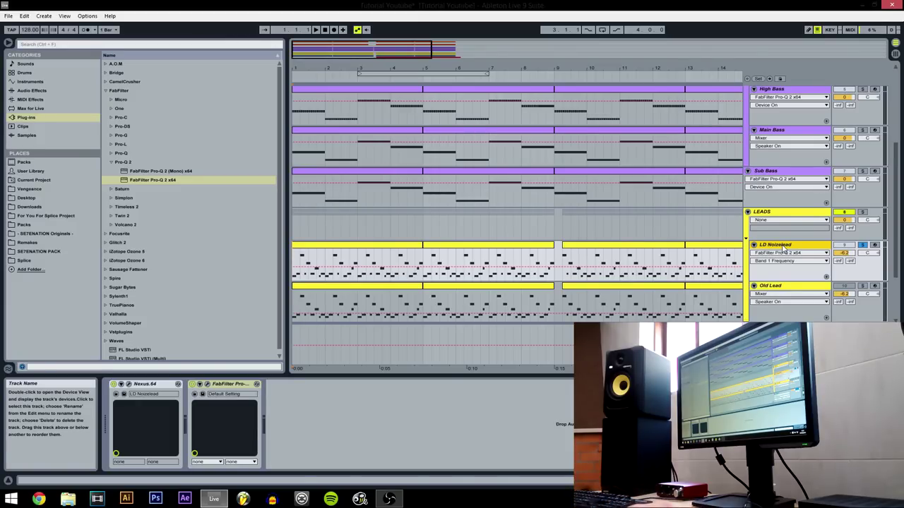
Duplicate the LD Noizelead track, solo the lower copy and play it from the start
click(719, 250)
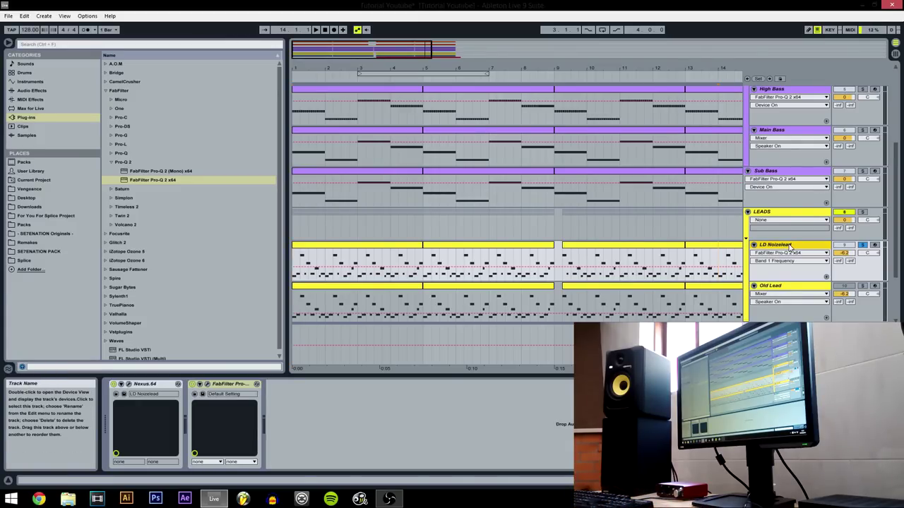
click(389, 499)
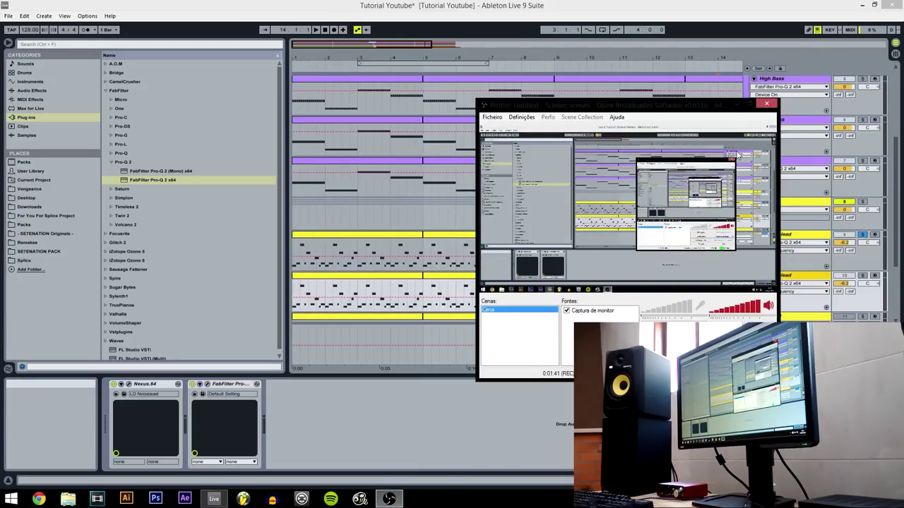
click(738, 106)
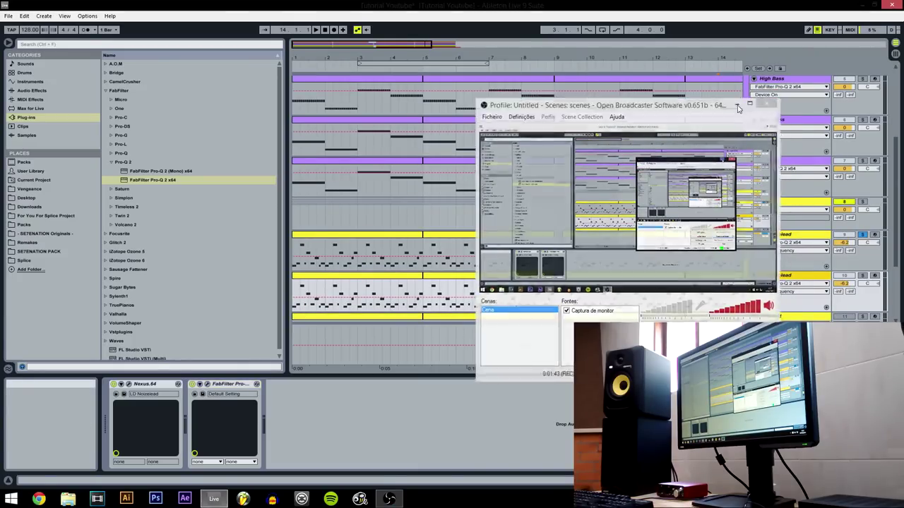
scroll(739, 266, down, 3)
key(Home)
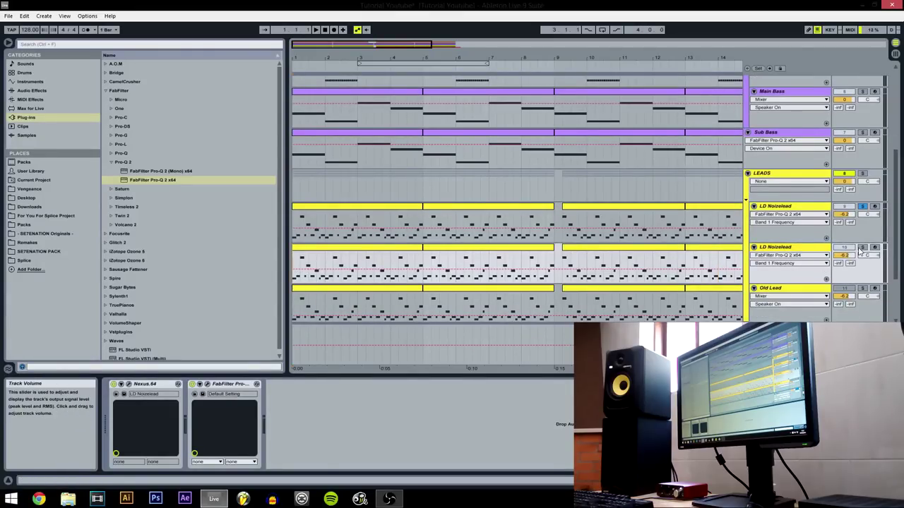
key(space)
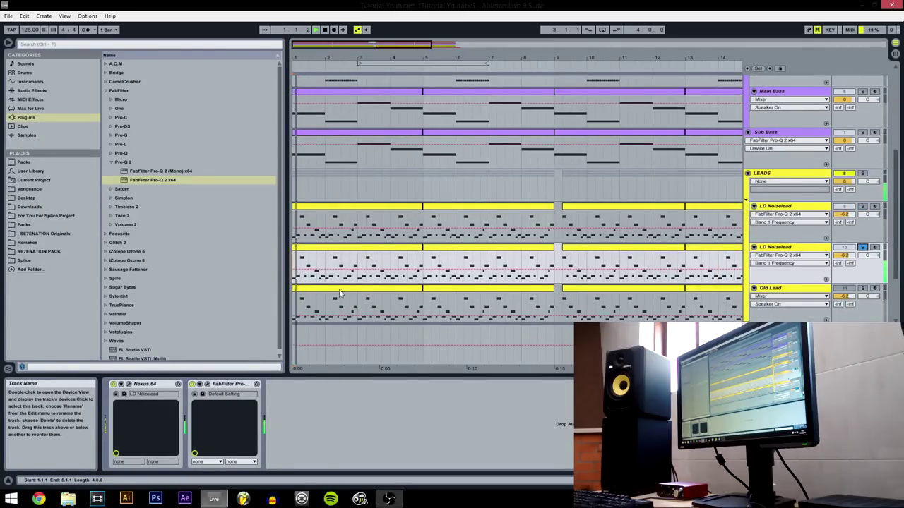
Switch Nexus on the lower LD Noizelead track to the XP Dance Vol.2 category and stop playback
click(129, 384)
scroll(204, 151, up, 5)
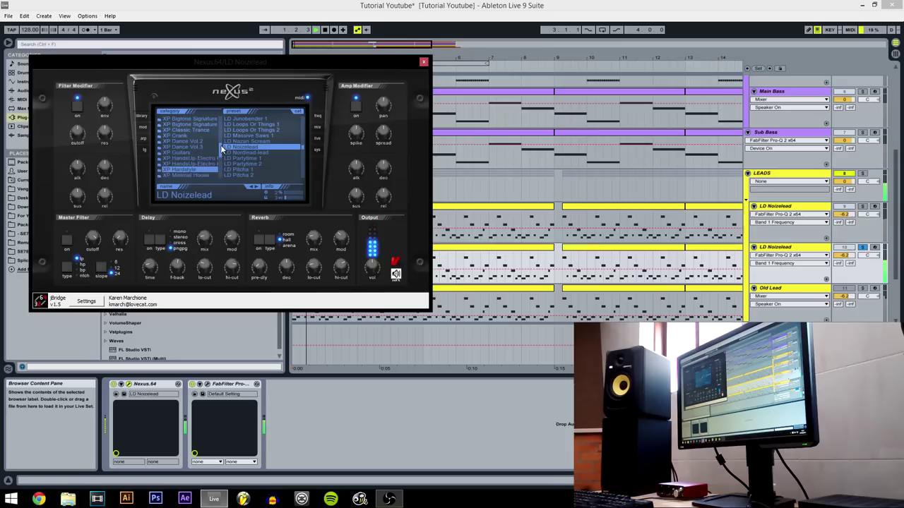
click(195, 151)
scroll(303, 124, down, 6)
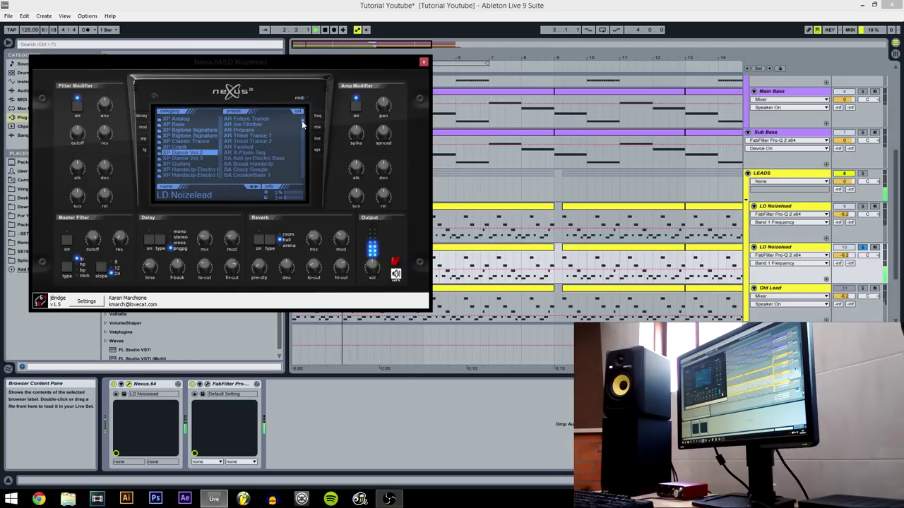
click(324, 31)
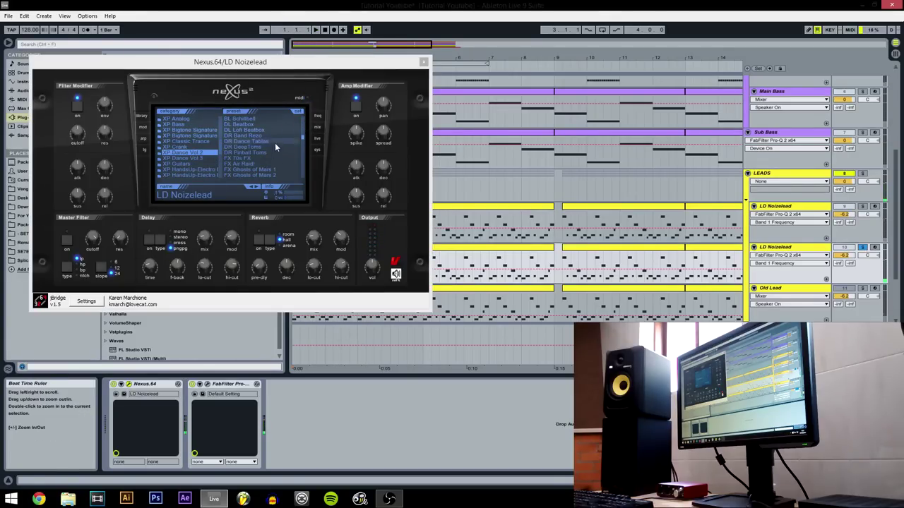
scroll(304, 141, down, 4)
Audition the LD presets during playback, load LD Hit this Man 1 and rename the track LD Hit this Man
click(284, 148)
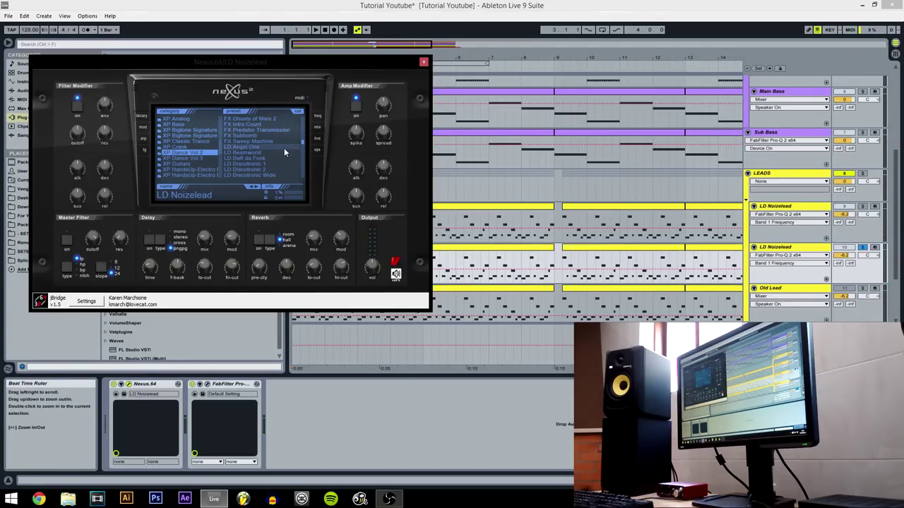
key(space)
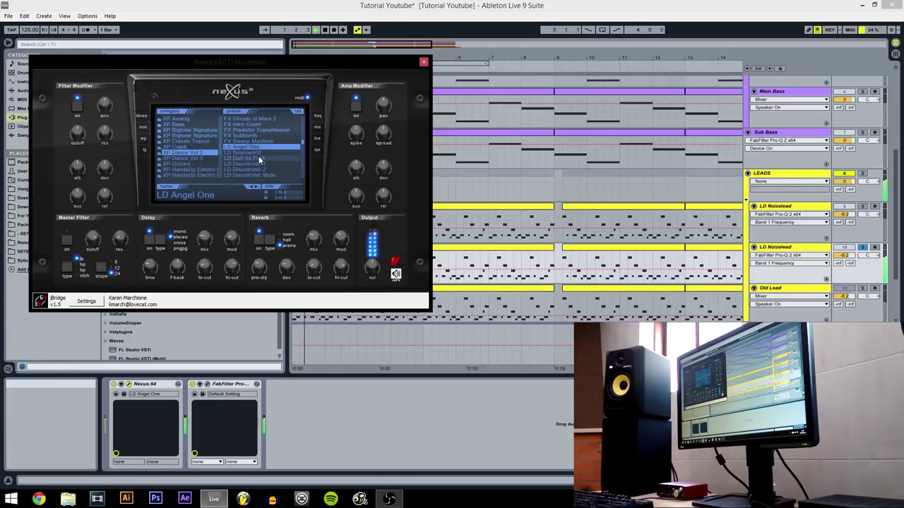
click(258, 154)
click(259, 164)
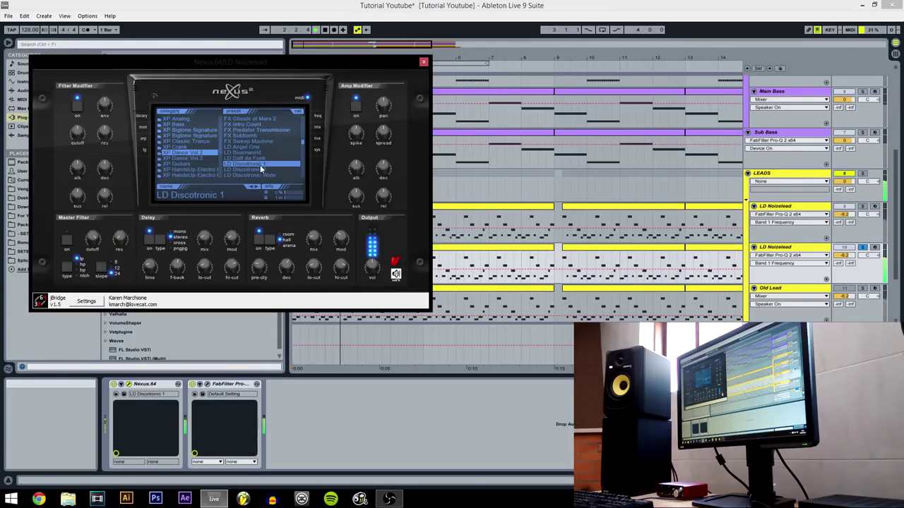
click(262, 175)
scroll(305, 145, down, 2)
click(260, 135)
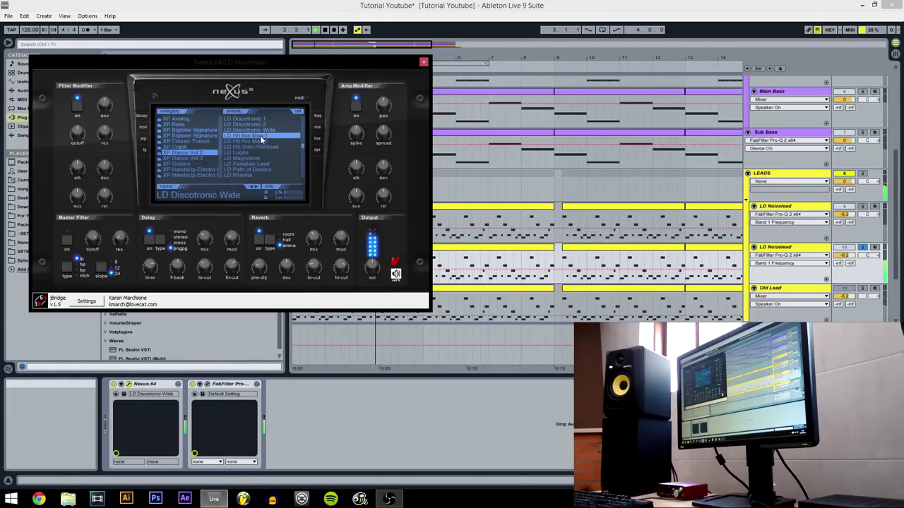
click(258, 141)
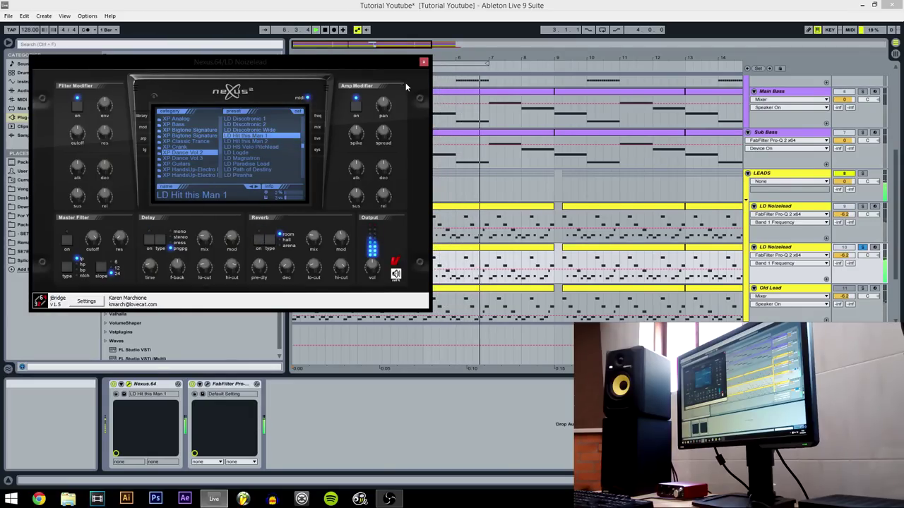
click(423, 64)
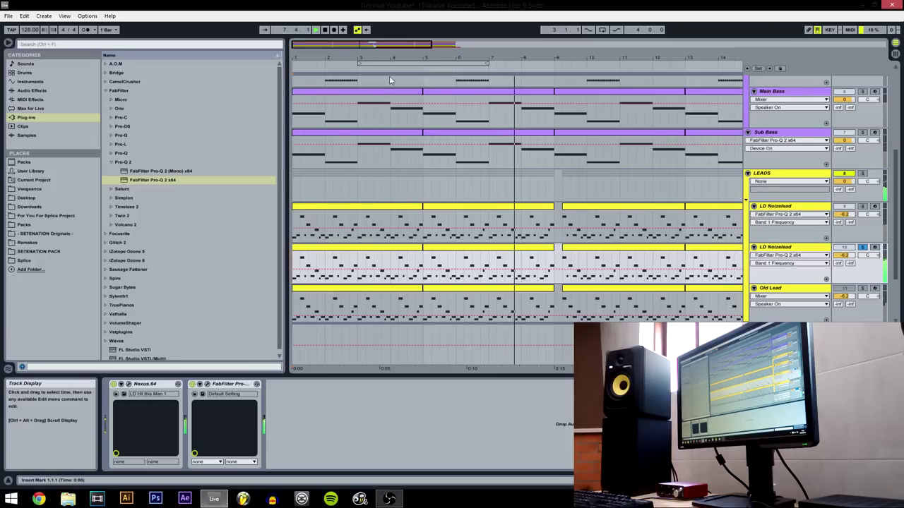
click(324, 30)
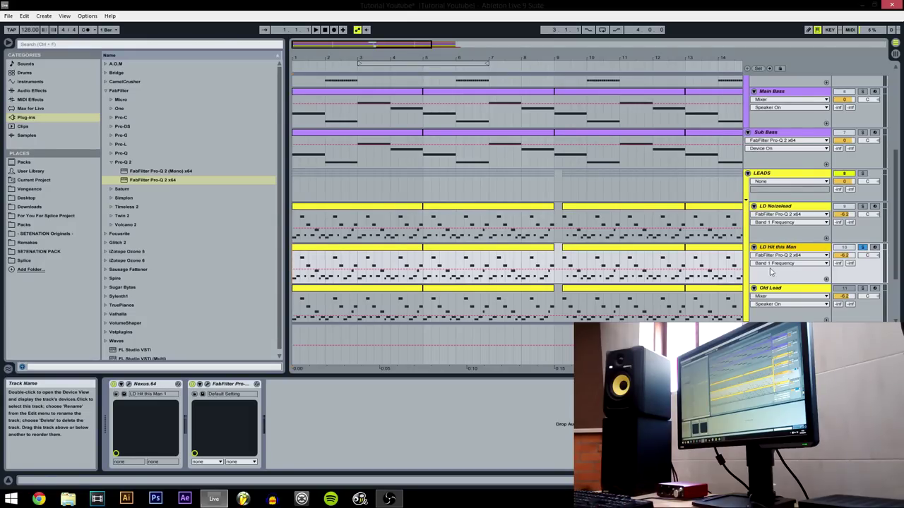
Raise the Low Cut band in the LD Hit this Man track's Pro-Q 2 to about 654 Hz during playback
click(209, 384)
key(space)
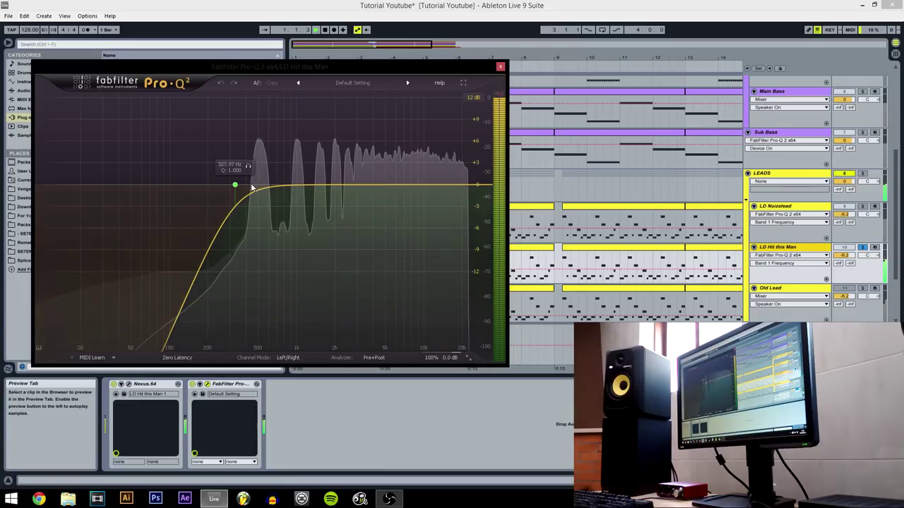
click(235, 185)
scroll(197, 305, up, 5)
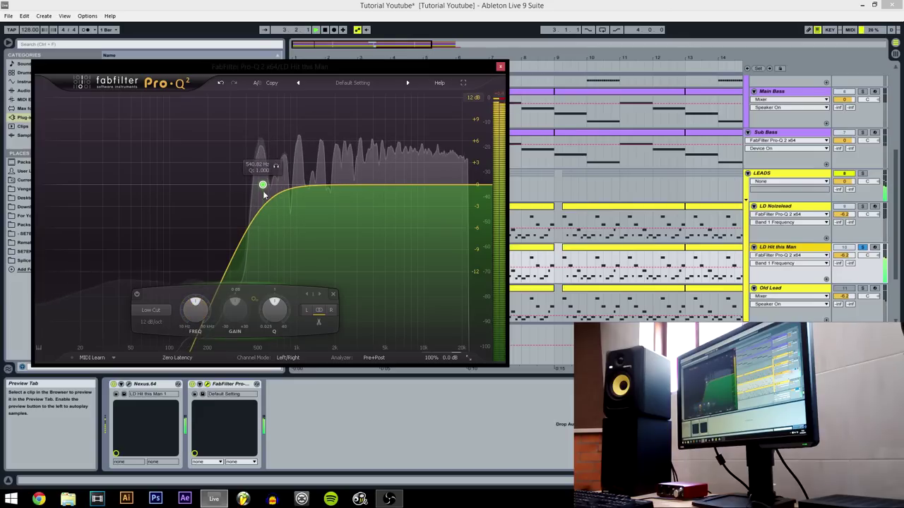
scroll(196, 305, up, 2)
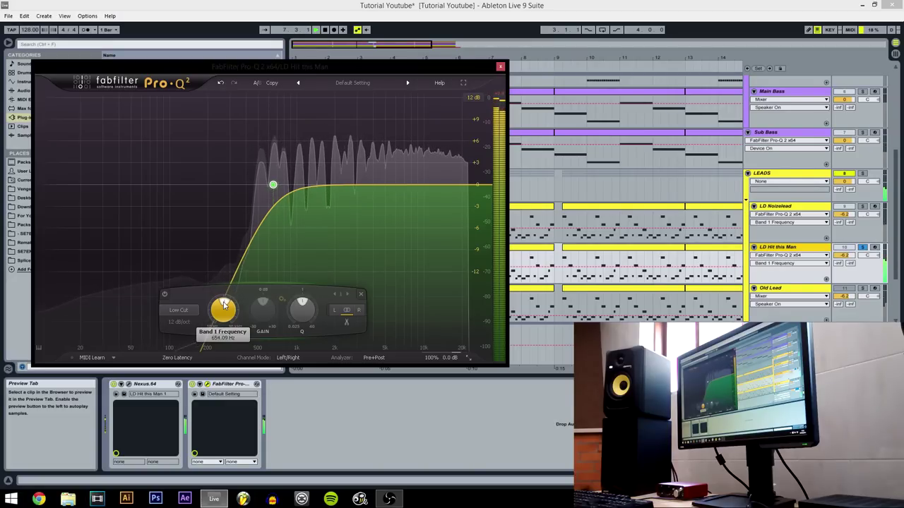
click(500, 66)
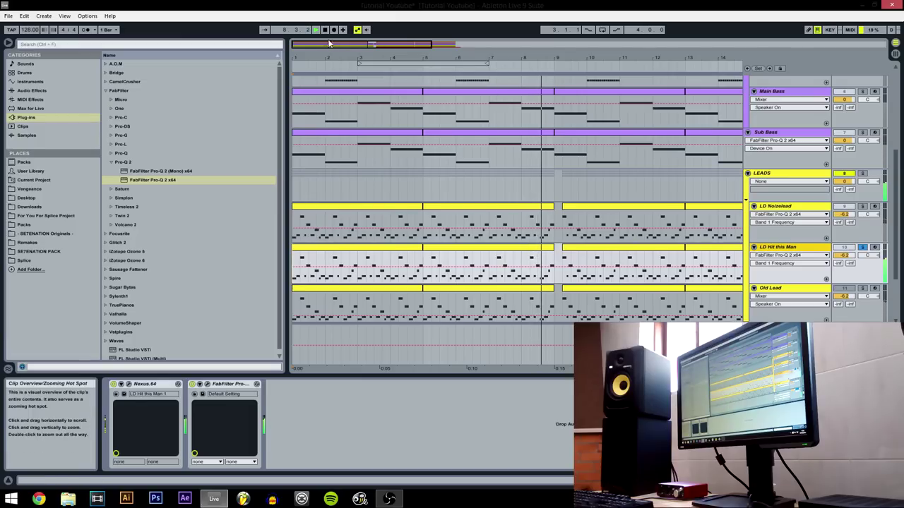
Duplicate the LD Hit this Man track, solo only the lower copy and save the set
scroll(302, 262, down, 2)
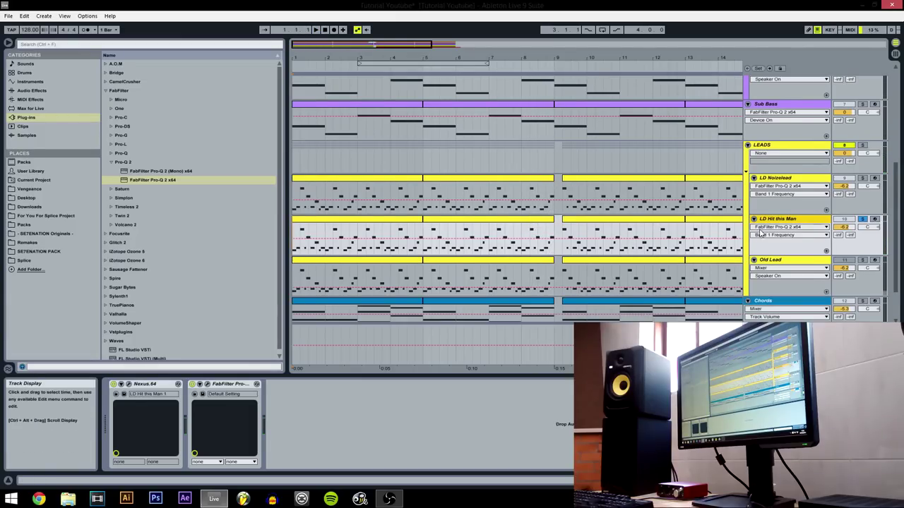
key(ctrl+d)
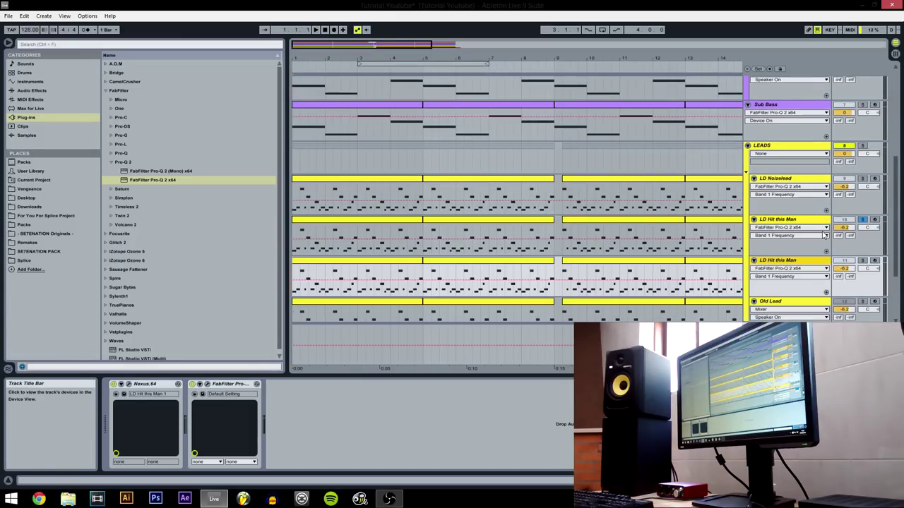
click(862, 261)
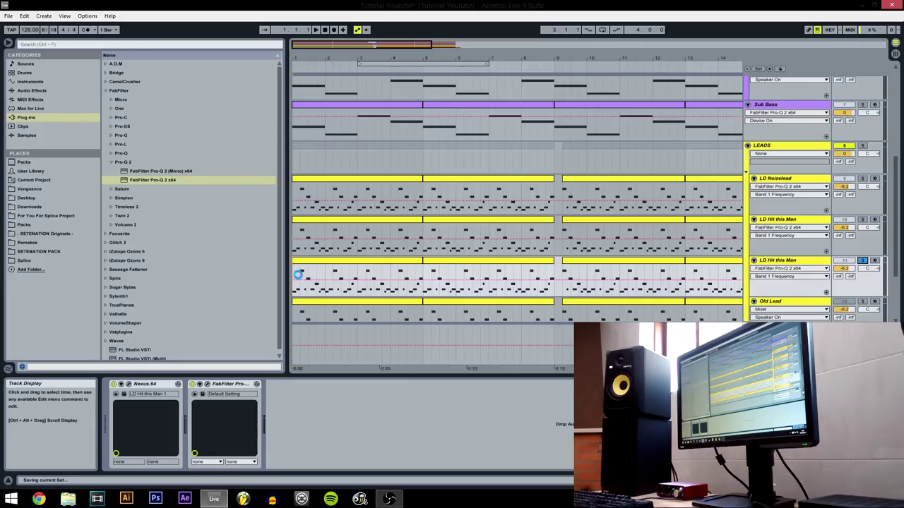
Replace Nexus with the Sylenth1 synth on the lower LD Hit this Man track
click(110, 162)
click(106, 279)
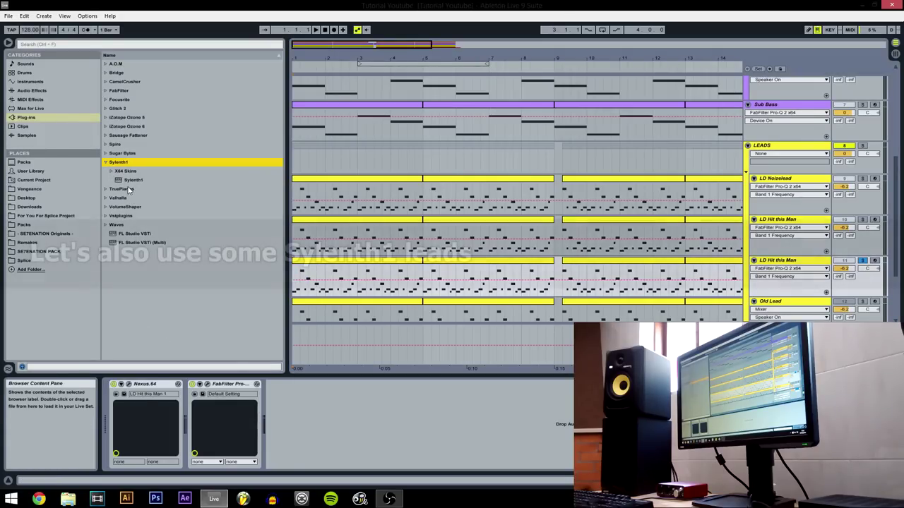
click(128, 179)
drag(153, 388, 154, 388)
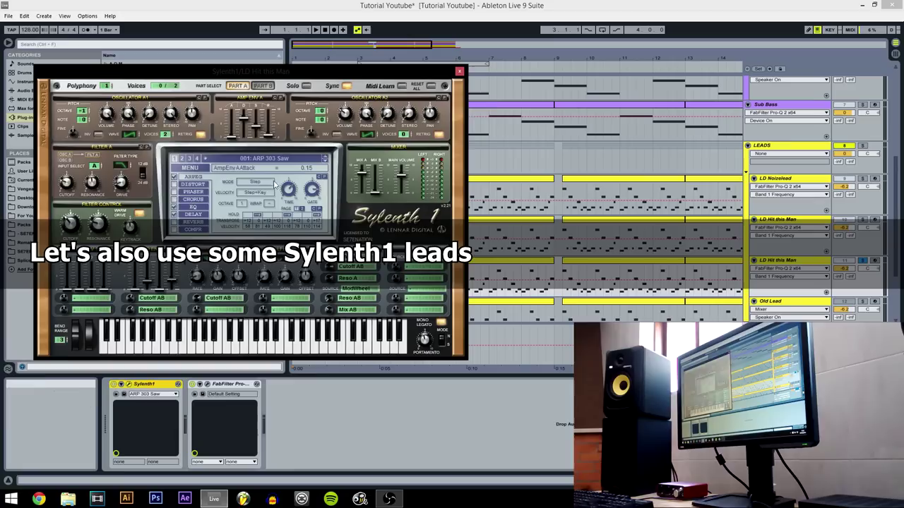
Load the sound bank Shocking Sounds 15.fxb into Sylenth1
click(190, 167)
click(205, 200)
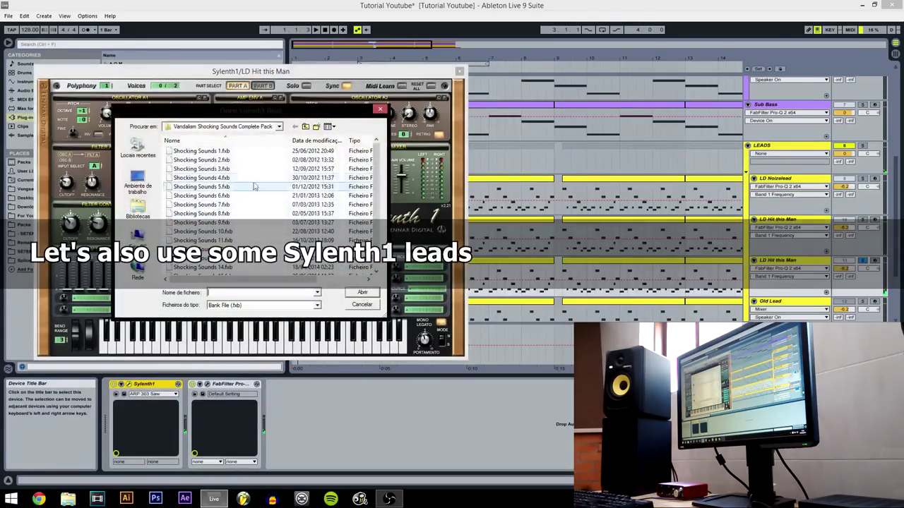
click(256, 276)
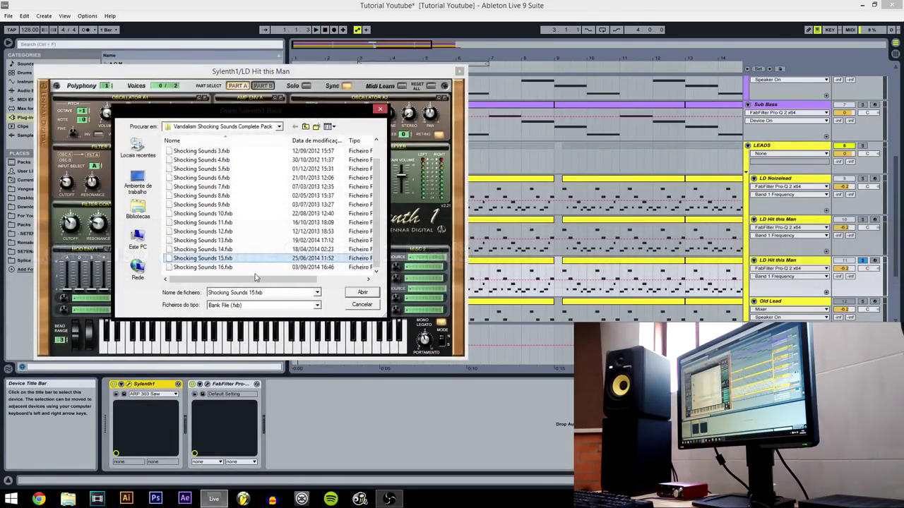
click(361, 292)
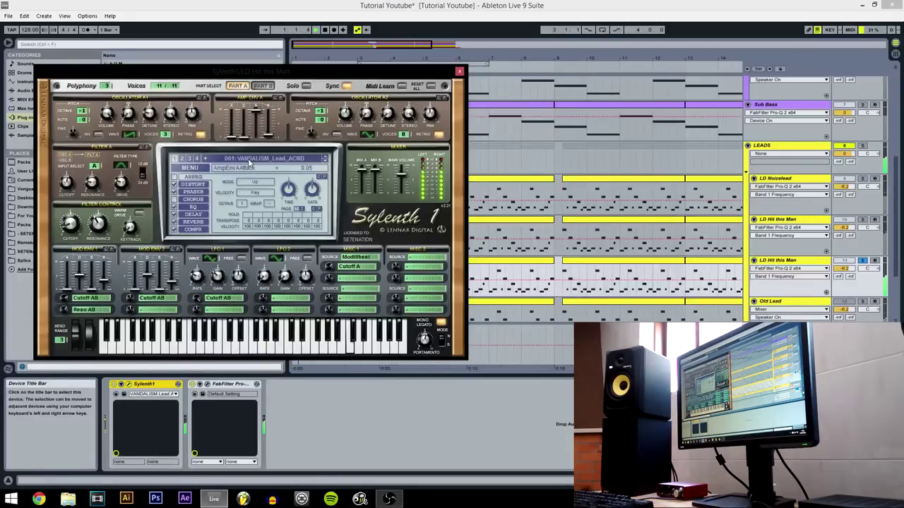
Audition the bank's early lead presets in Sylenth1, including VANDALISM_Lead_Audio and VANDALISM_Lead_Granade
click(325, 164)
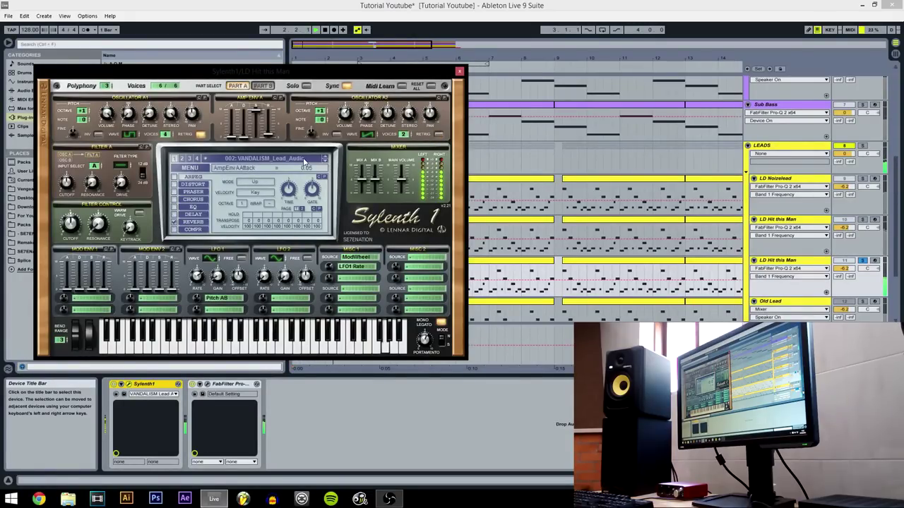
click(305, 163)
click(272, 317)
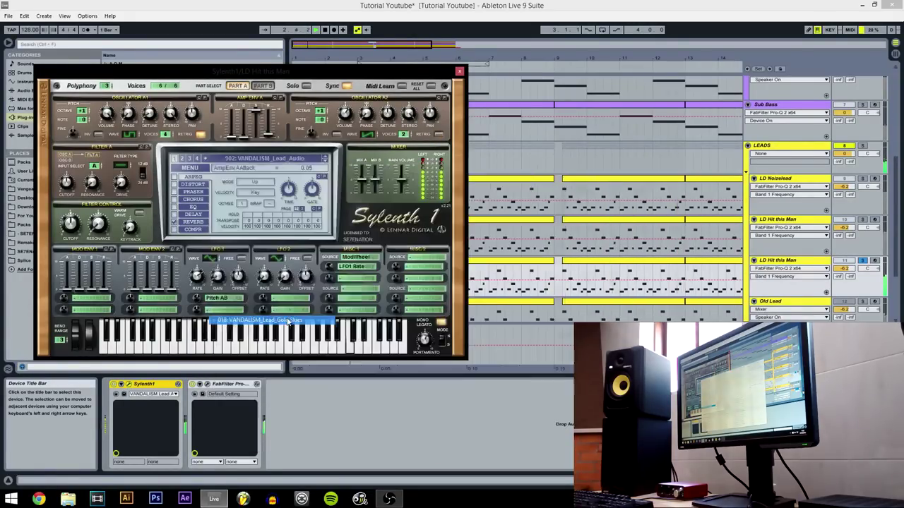
click(325, 156)
click(324, 157)
click(326, 160)
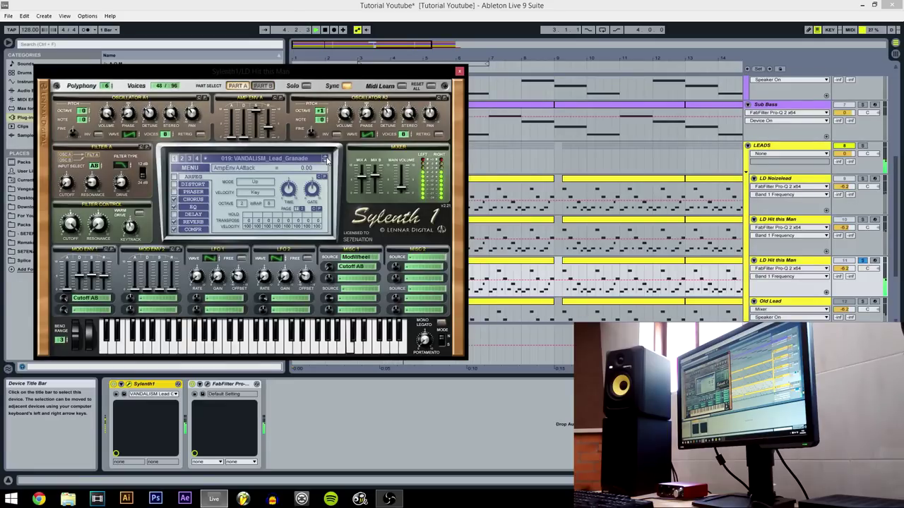
Audition the lead presets from I'm A Murderer to Left Behinds and switch off the reverb of Left Behinds
click(283, 160)
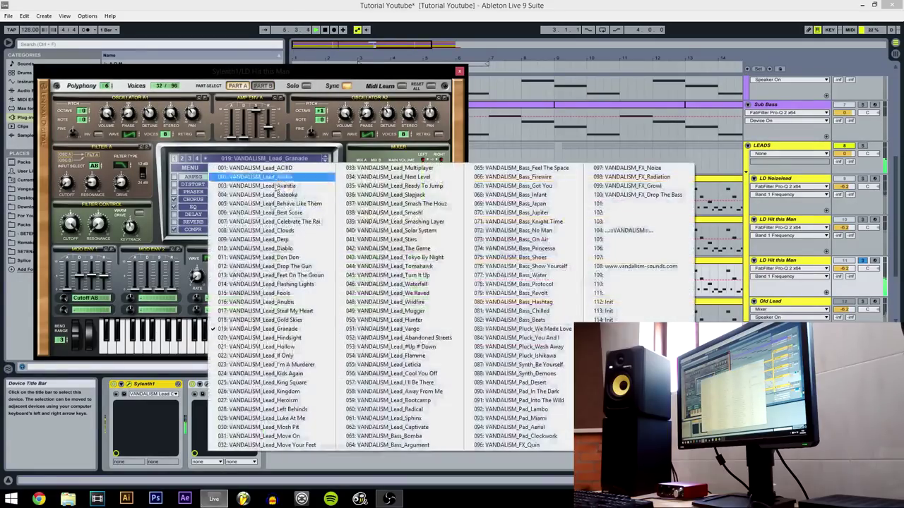
click(289, 364)
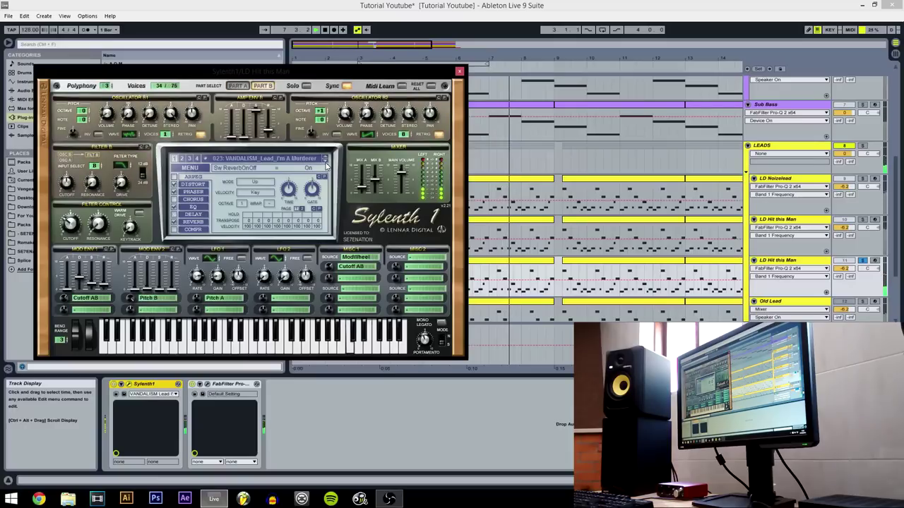
click(325, 162)
click(325, 162)
click(326, 162)
click(326, 162)
click(325, 163)
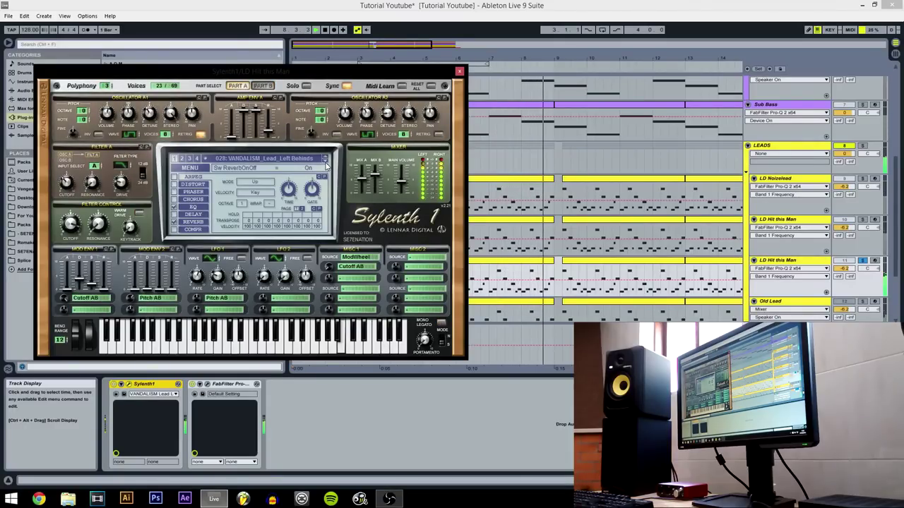
click(175, 223)
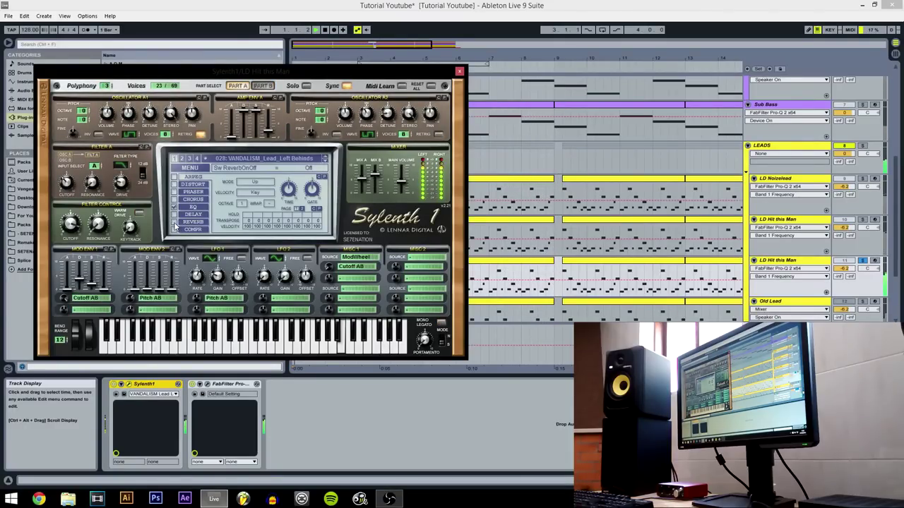
Load the Sylenth1 preset VANDALISM_Lead_Move Your Feet with its delay and reverb off, and close the synth
click(325, 161)
click(326, 162)
click(326, 162)
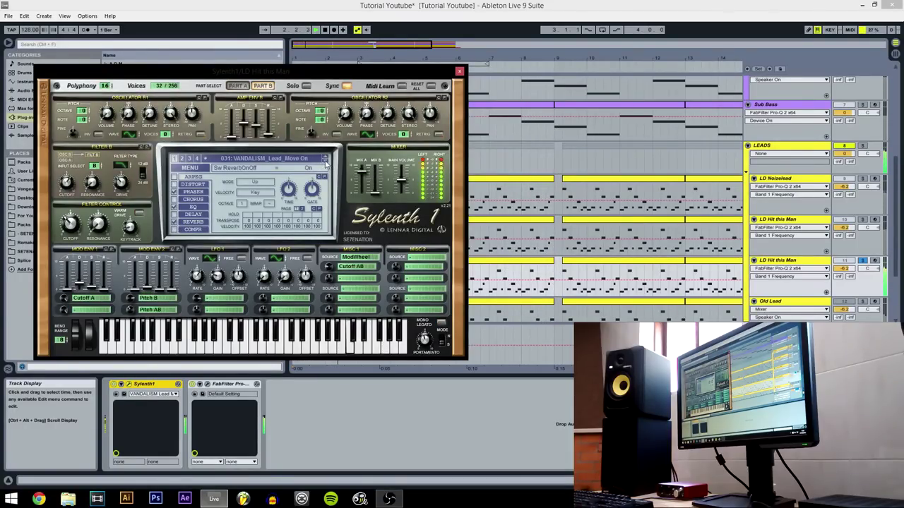
click(326, 161)
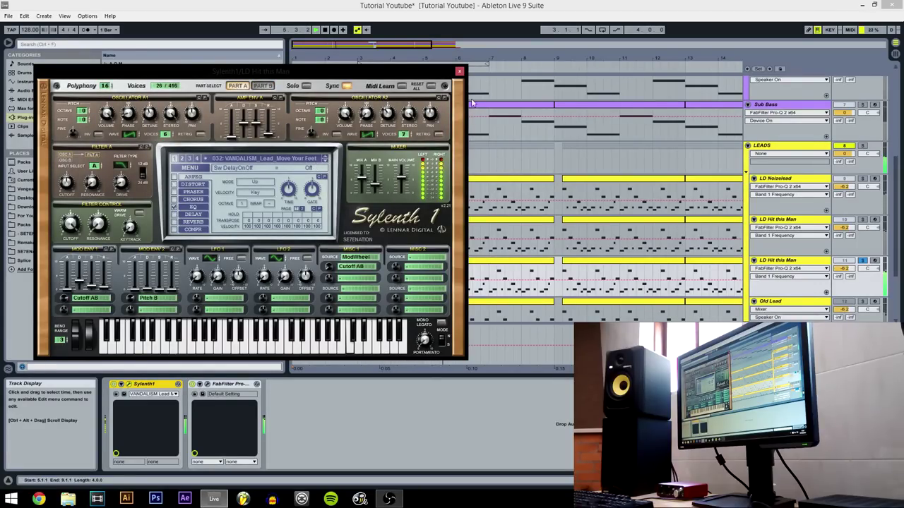
click(460, 72)
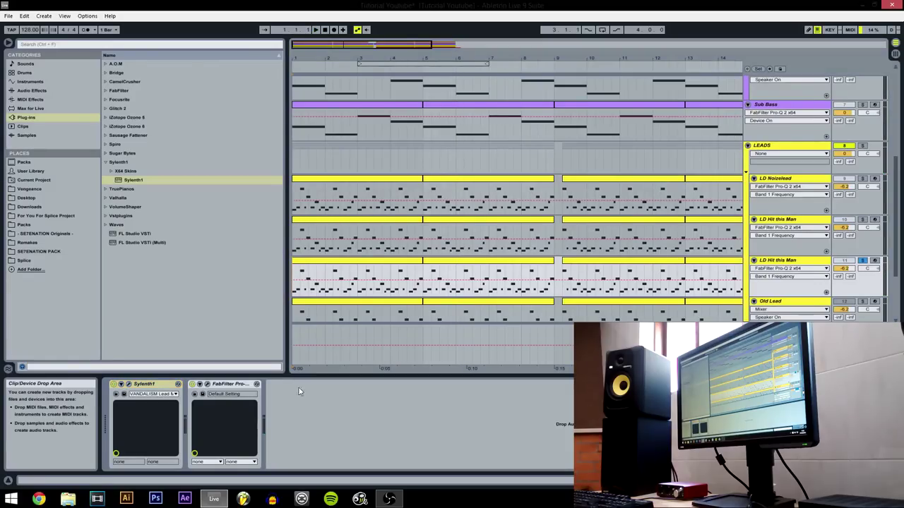
Reset the low cut on the Sylenth1 lead's Pro-Q 2 to 140 Hz, raise it to about 530 Hz during playback, and close the equalizer
key(space)
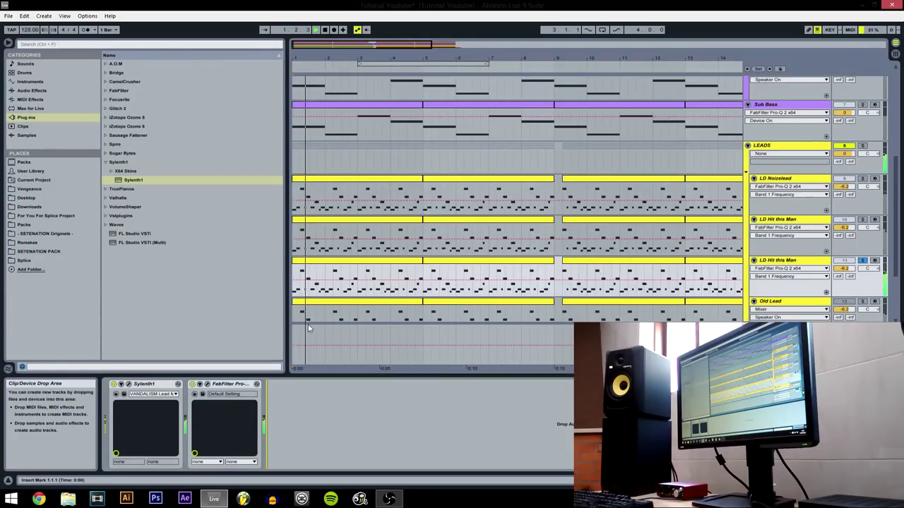
click(207, 385)
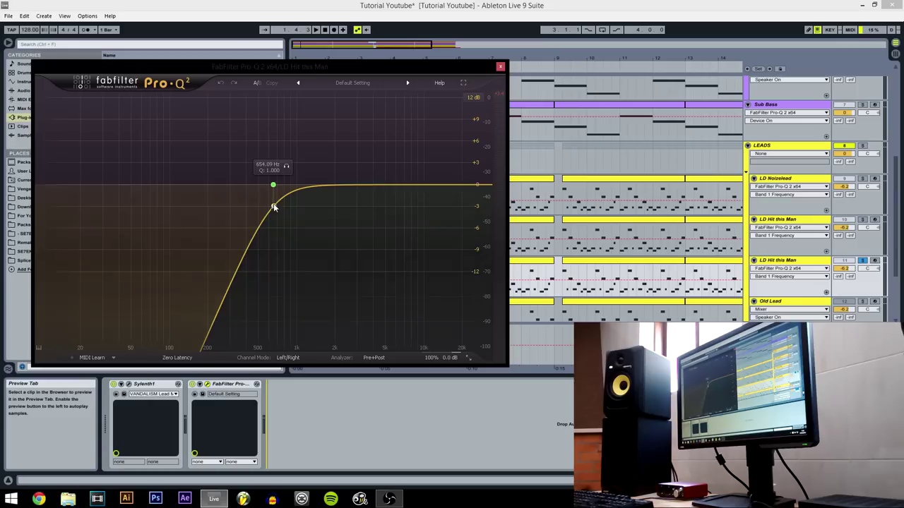
key(space)
double_click(273, 185)
text(1k)
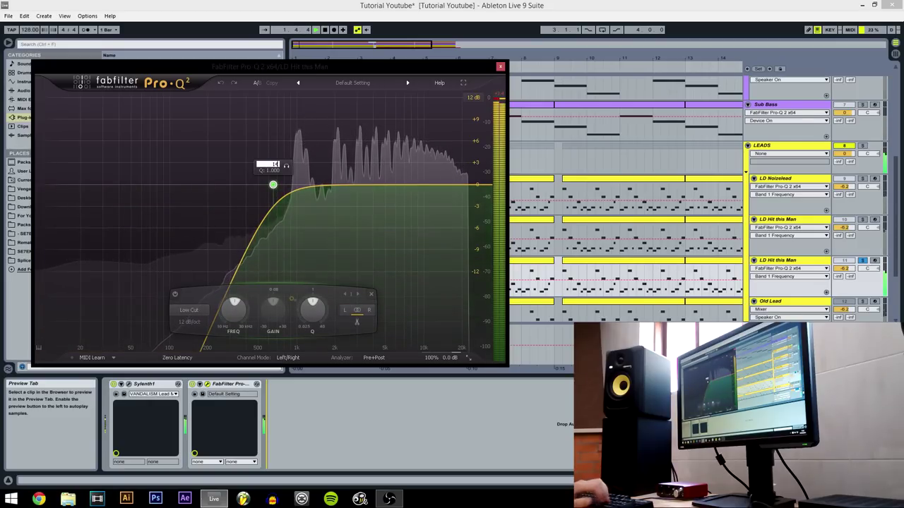
text(0)
key(Return)
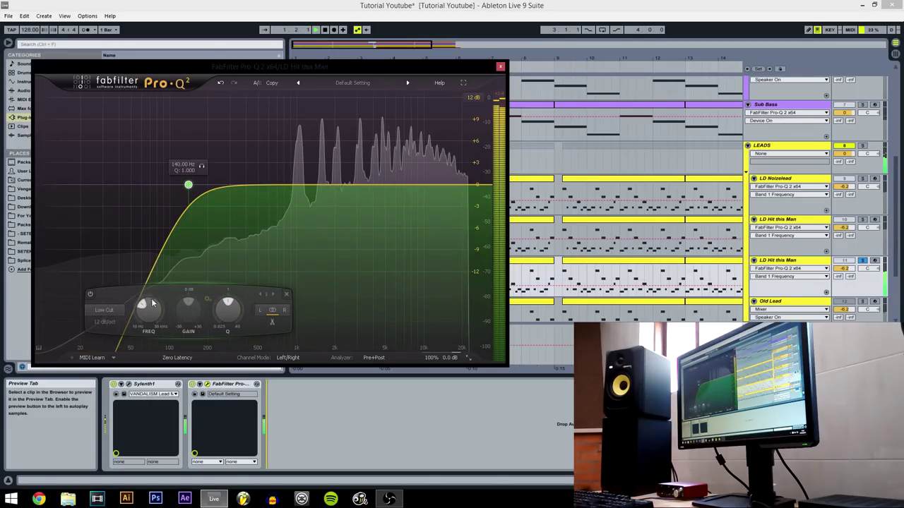
drag(152, 304, 150, 306)
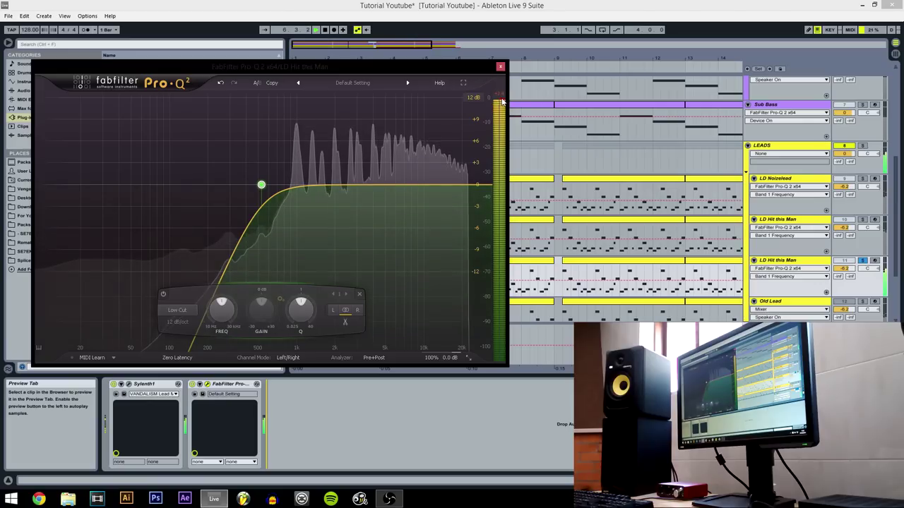
click(501, 68)
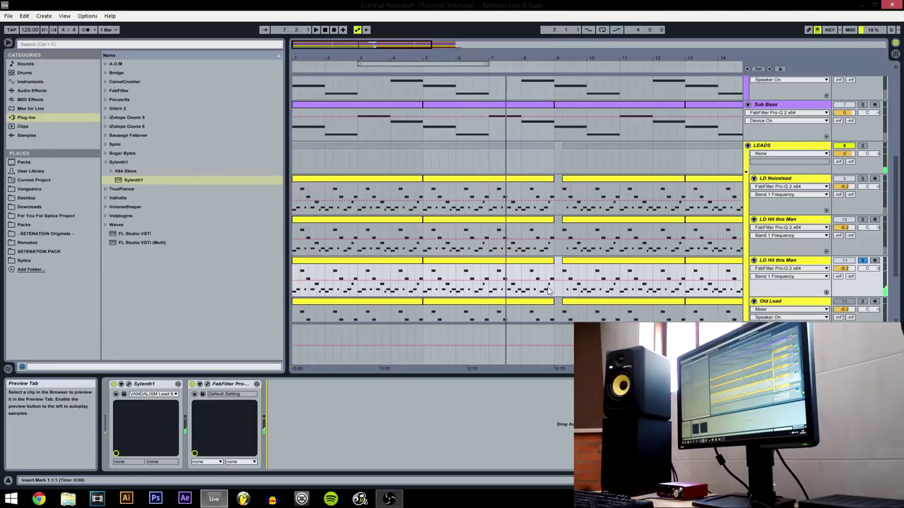
Rename the Sylenth1 lead track to LD 1 and duplicate it as LD 2
scroll(711, 265, down, 2)
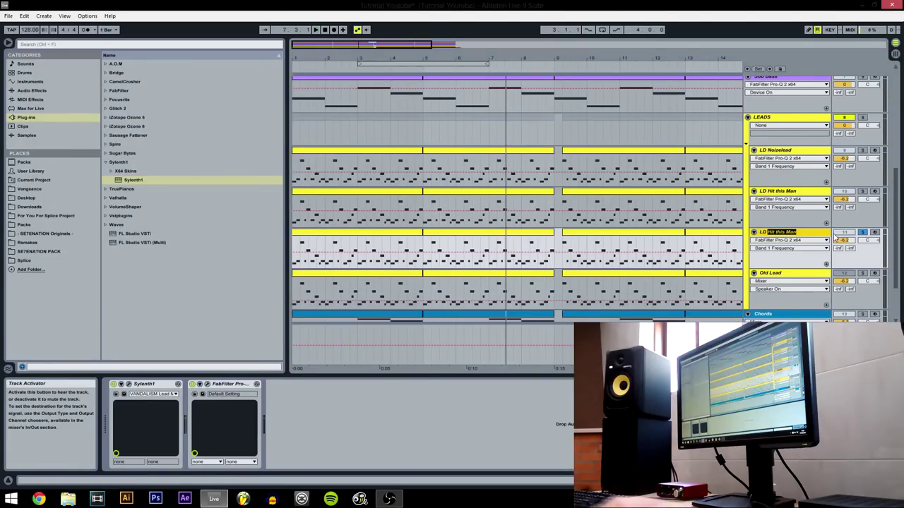
text(1)
key(Return)
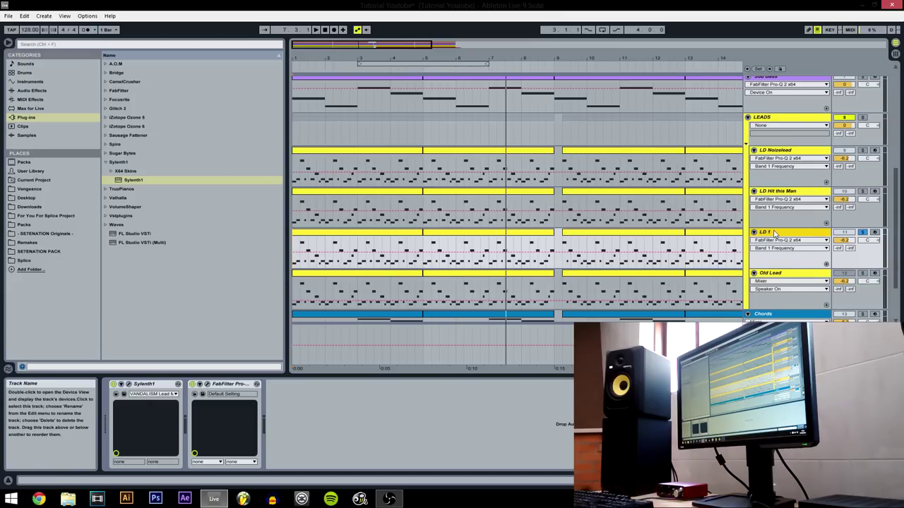
key(ctrl+d)
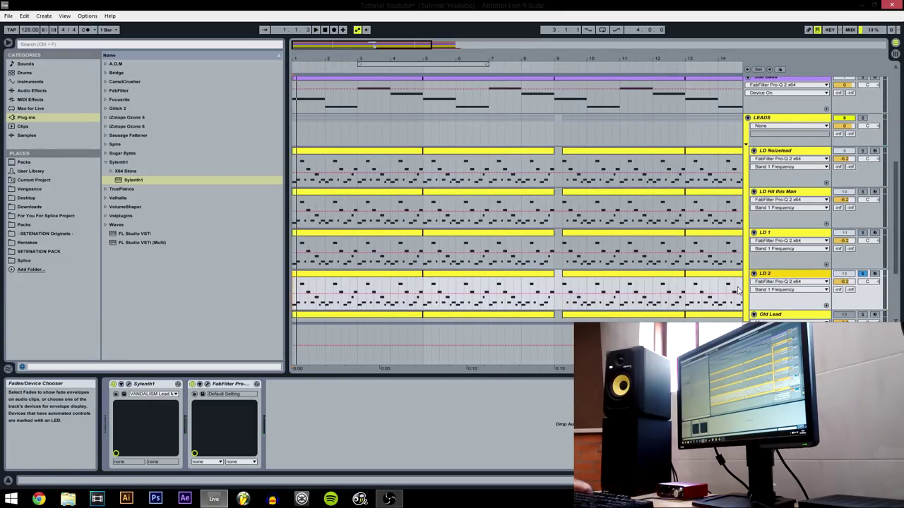
Audition Sylenth1 lead presets on LD 2, including VANDALISM_Lead_Ready To Jump, Smash The House and Solar System
key(space)
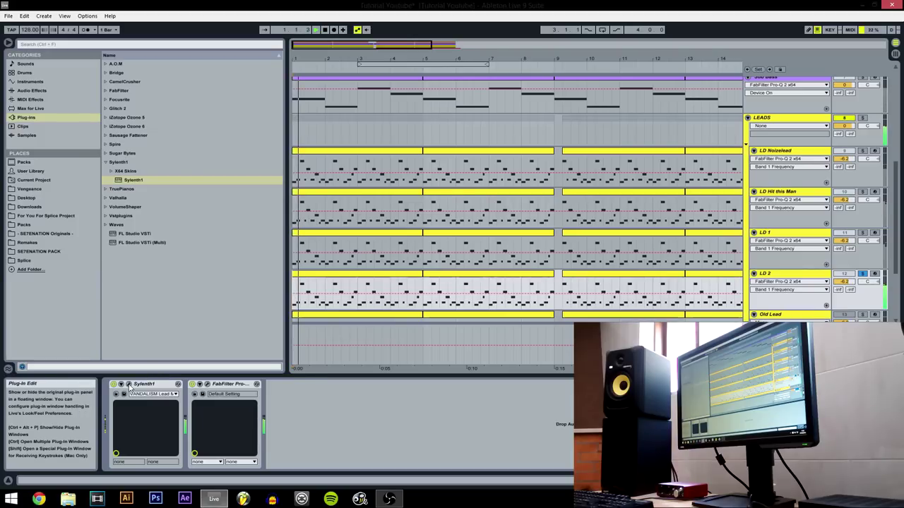
click(128, 385)
click(325, 162)
click(325, 162)
click(325, 162)
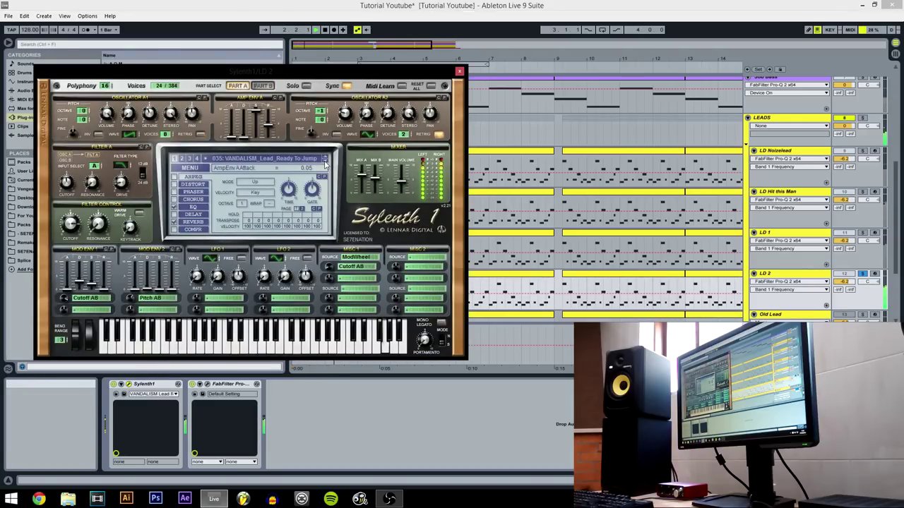
click(325, 162)
click(324, 162)
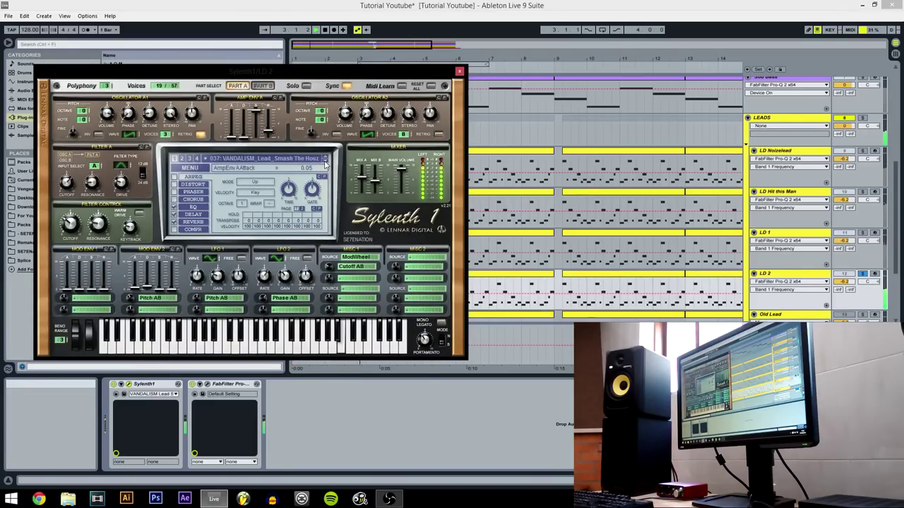
click(325, 161)
click(325, 161)
click(325, 161)
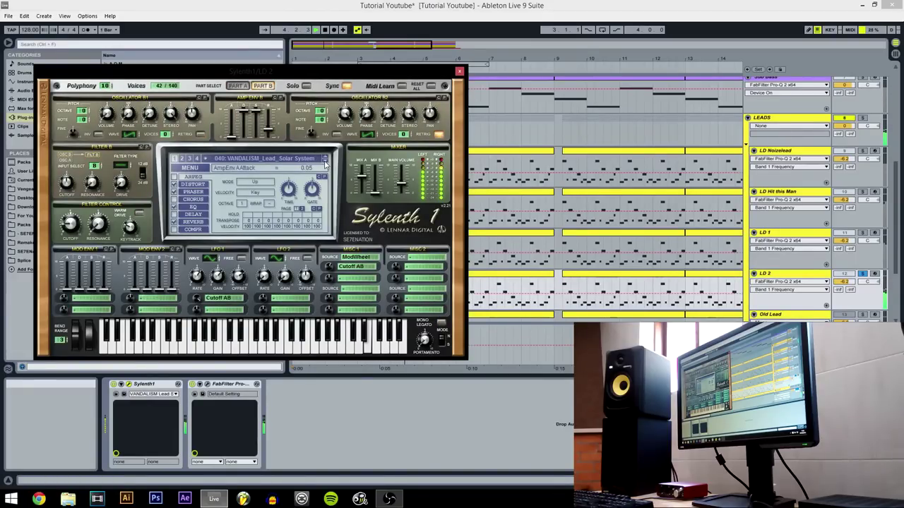
Compare the next presets, load VANDALISM_Lead_Stars on LD 2 with its reverb off, and close Sylenth1
click(325, 162)
click(325, 161)
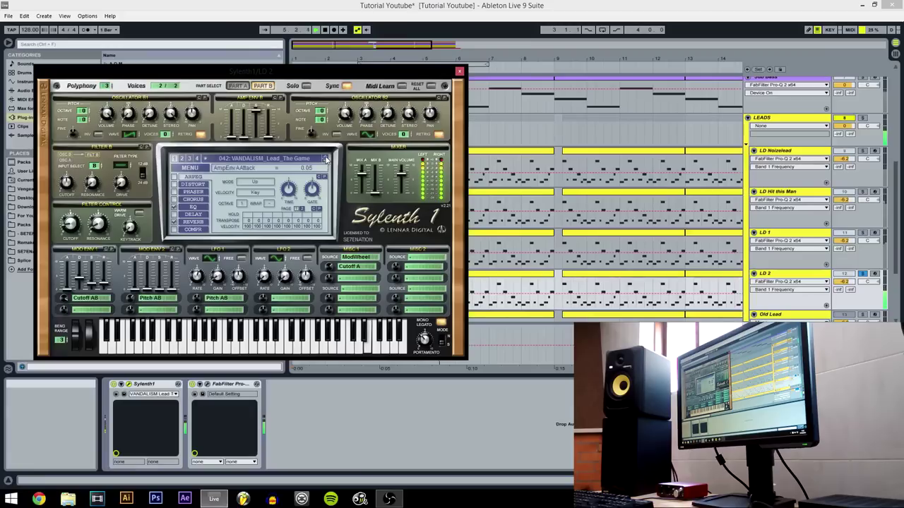
click(325, 162)
click(327, 157)
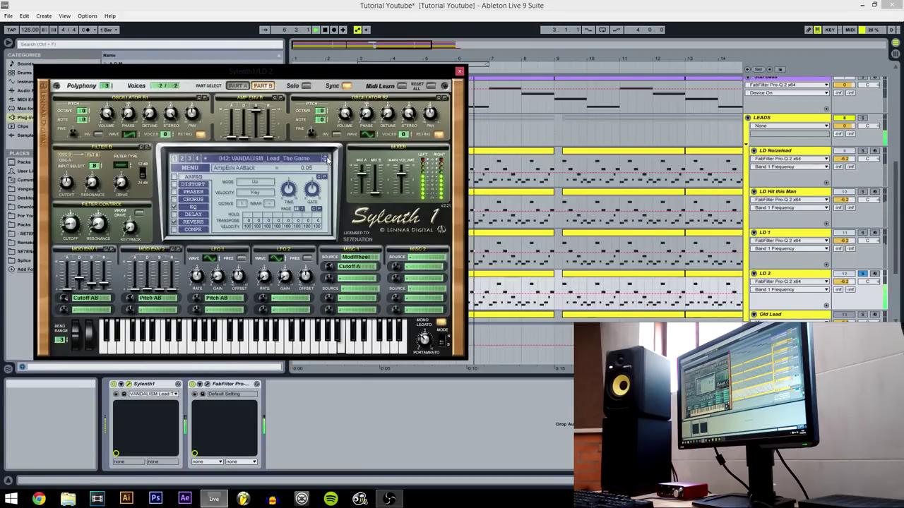
click(327, 157)
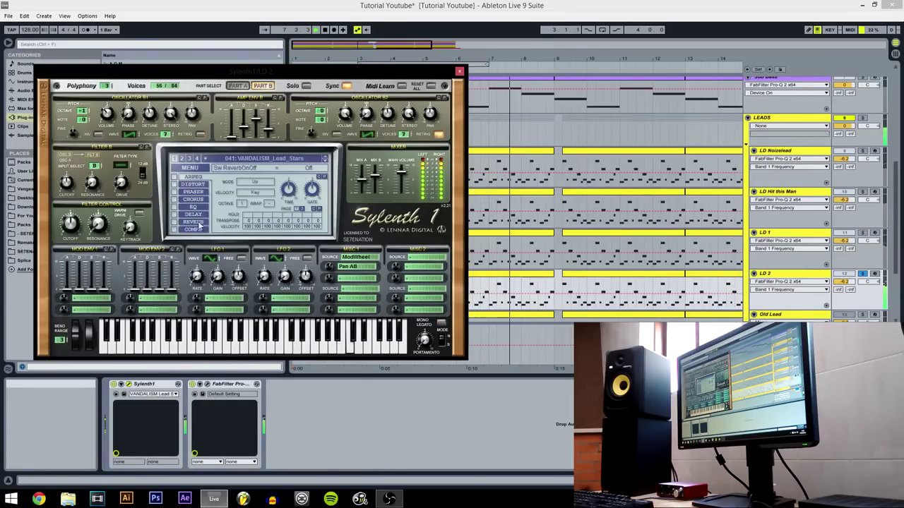
click(459, 71)
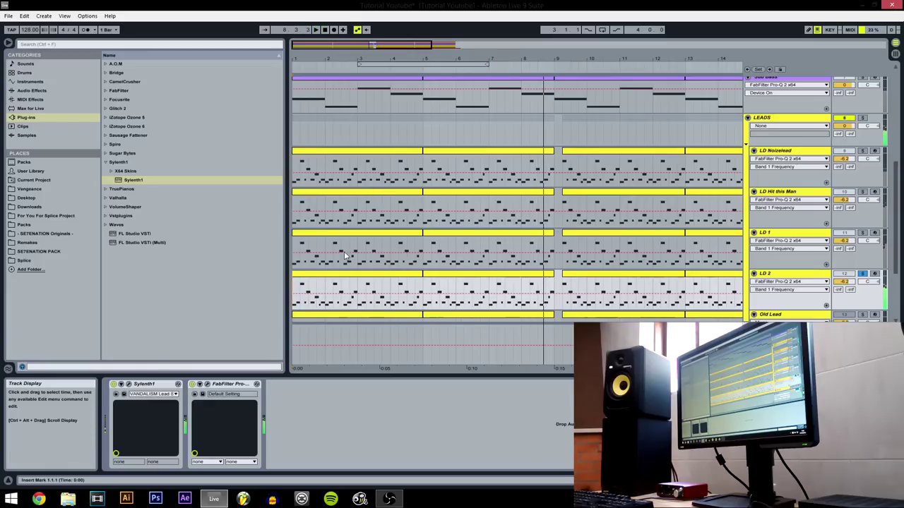
Reset the low cut on LD 2's Pro-Q 2 to 140 Hz, raise it to about 820 Hz during playback, and close the equalizer
click(207, 384)
double_click(262, 185)
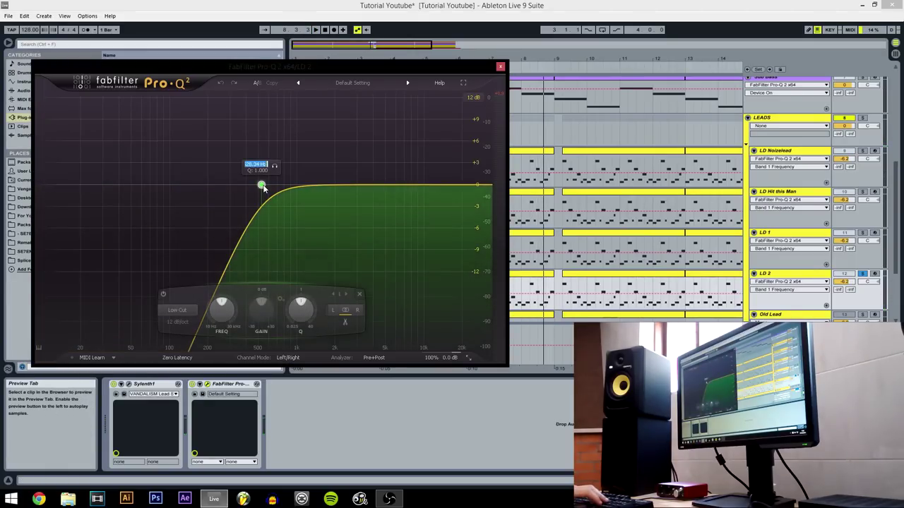
text(140)
key(Return)
key(space)
drag(148, 308, 152, 303)
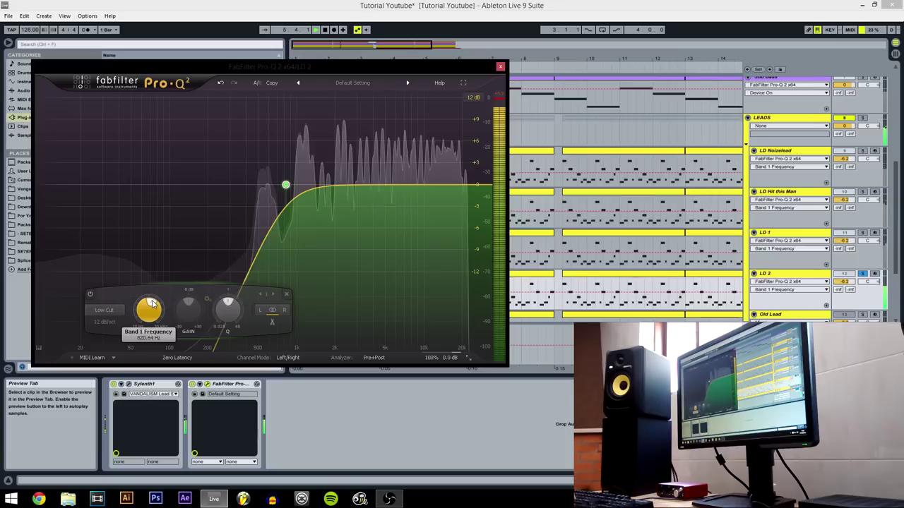
click(500, 66)
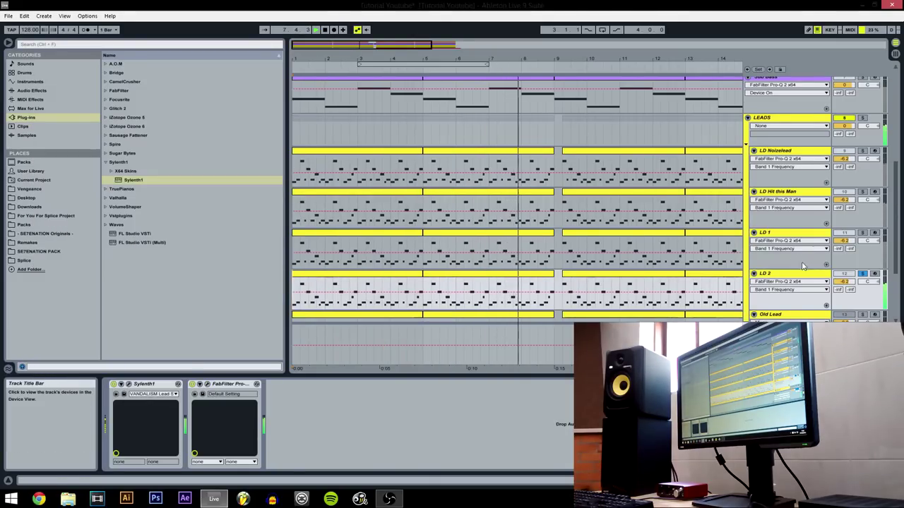
Play the whole LEADS group from the start to hear the four new leads together
scroll(812, 260, down, 2)
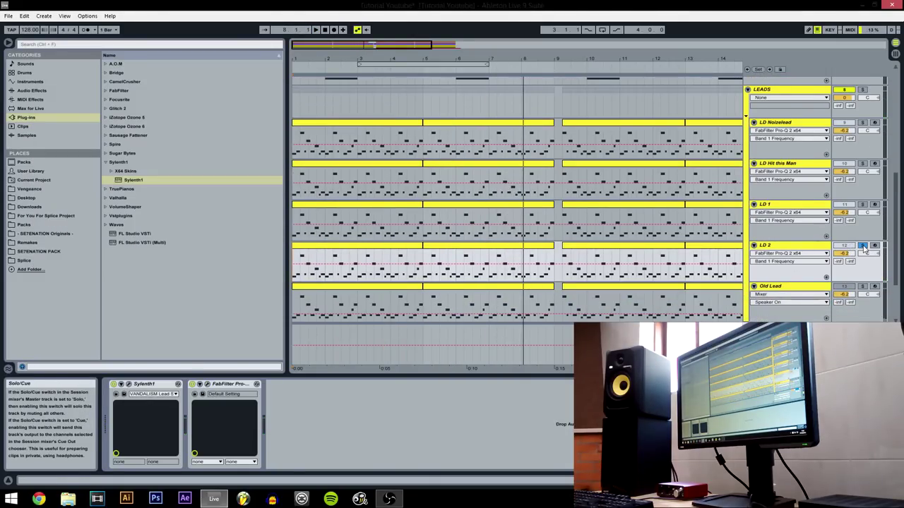
click(862, 91)
key(space)
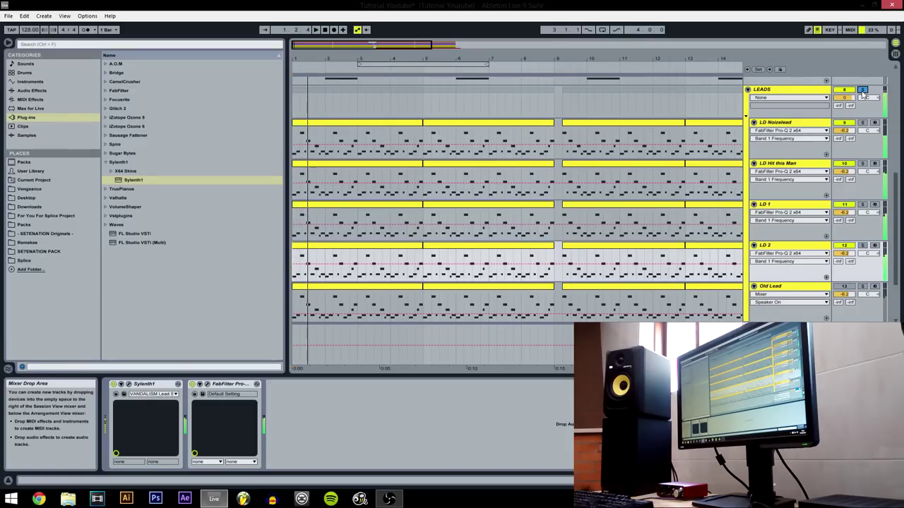
click(296, 111)
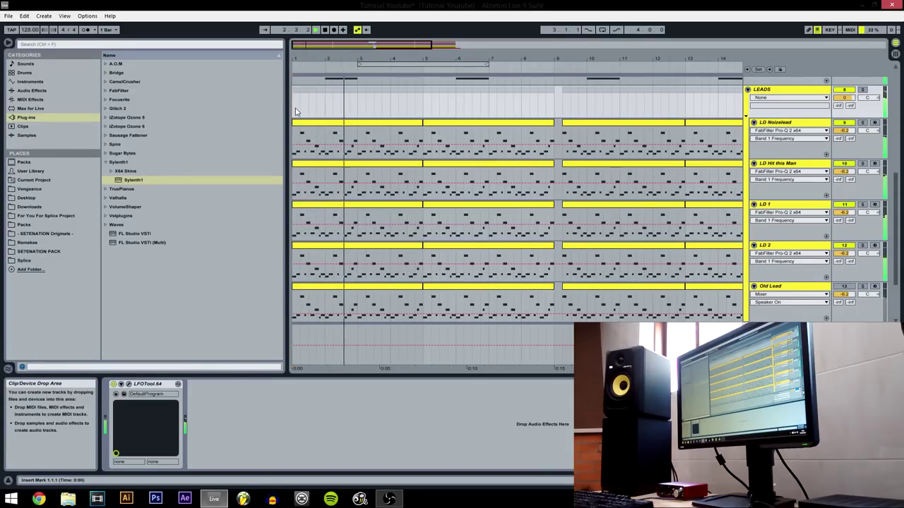
Balance LD Hit this Man against LD Noizelead in solo and lower its track volume to -15.2 dB
click(862, 123)
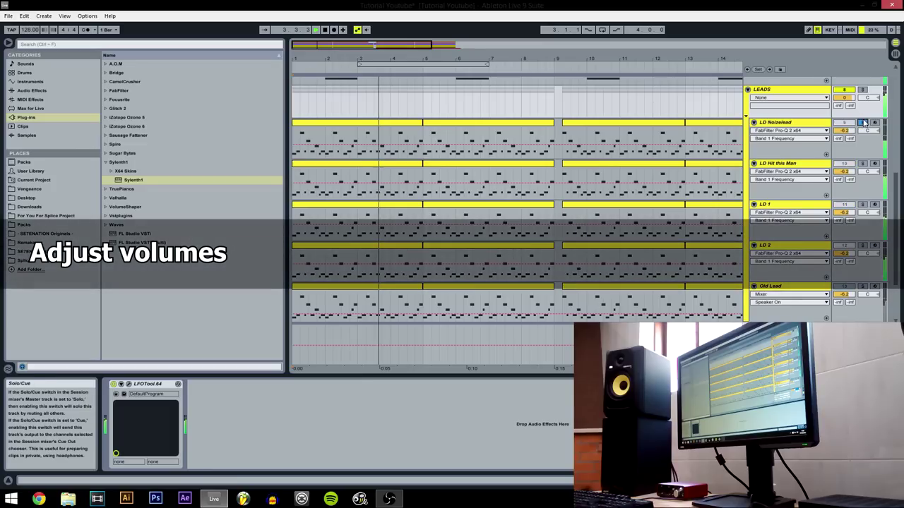
click(862, 164)
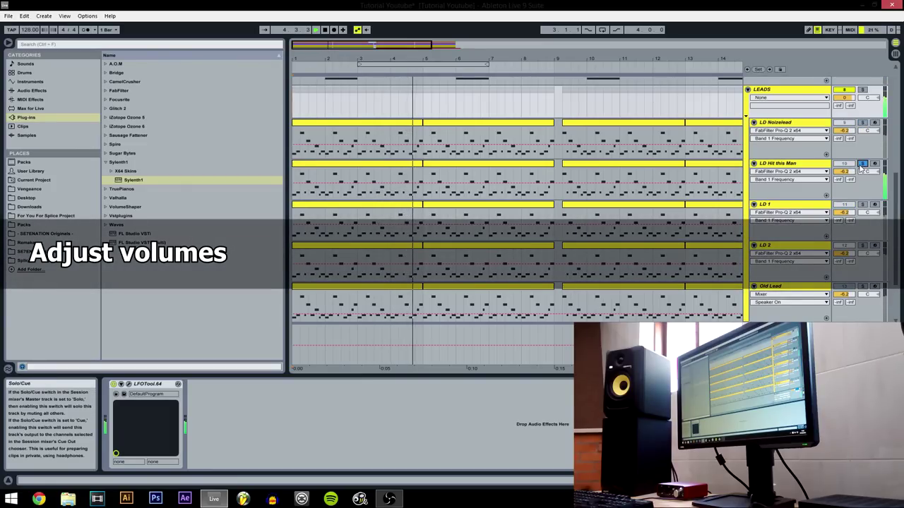
drag(844, 171, 844, 173)
ctrl+click(862, 123)
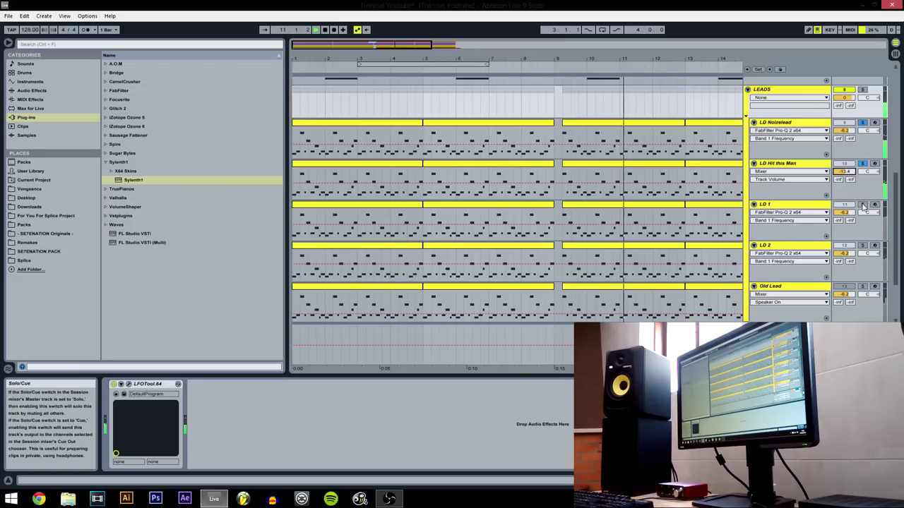
drag(843, 212, 844, 219)
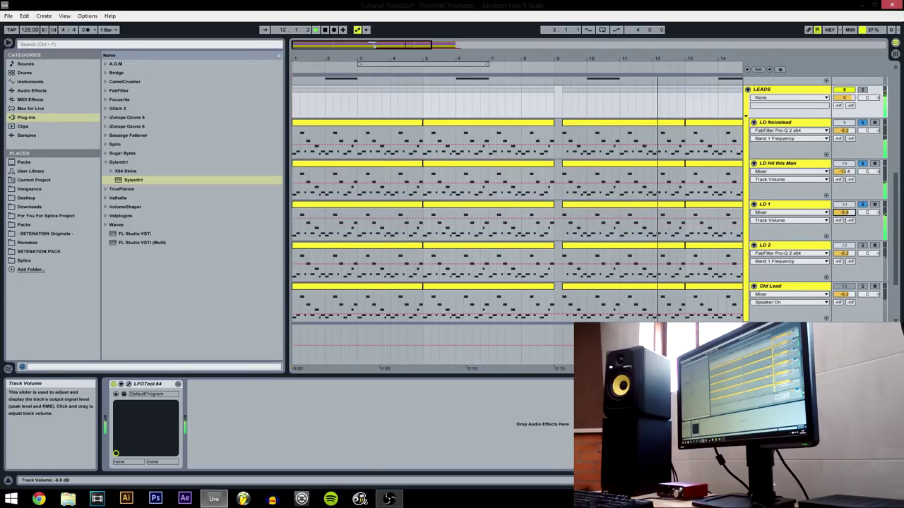
click(862, 206)
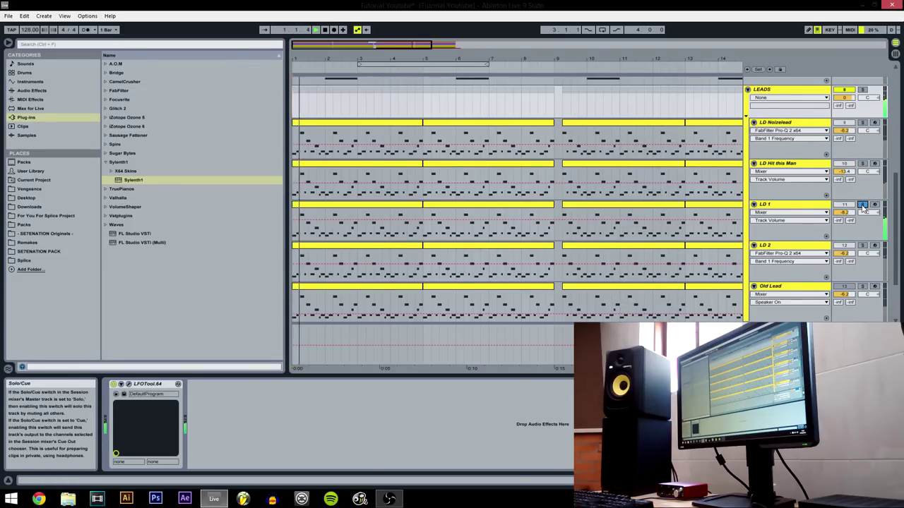
click(862, 123)
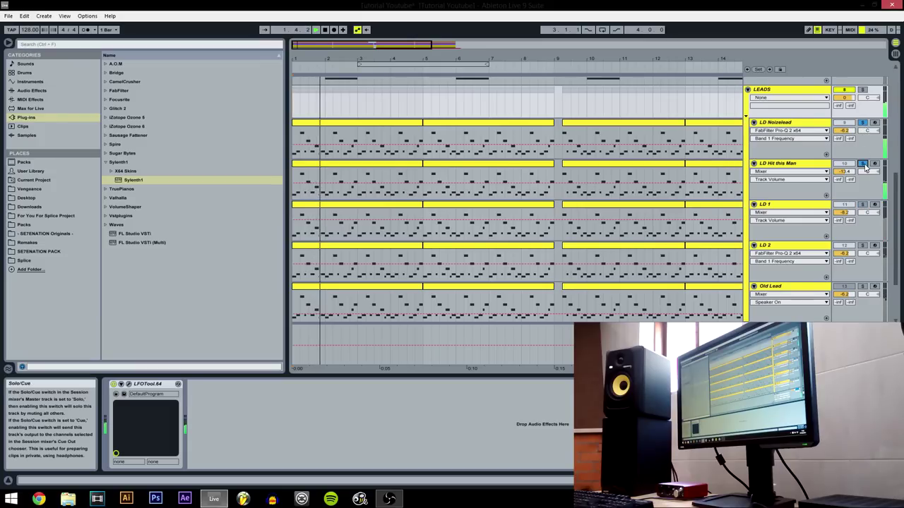
drag(844, 171, 844, 176)
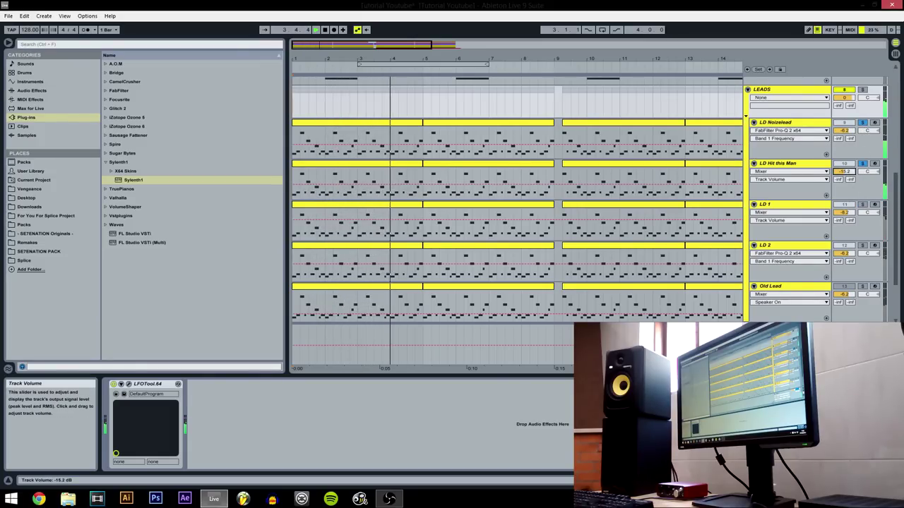
Lower the track volume of LD 1 to -12.0 dB while it plays with LD Noizelead and LD Hit this Man
drag(844, 212, 849, 224)
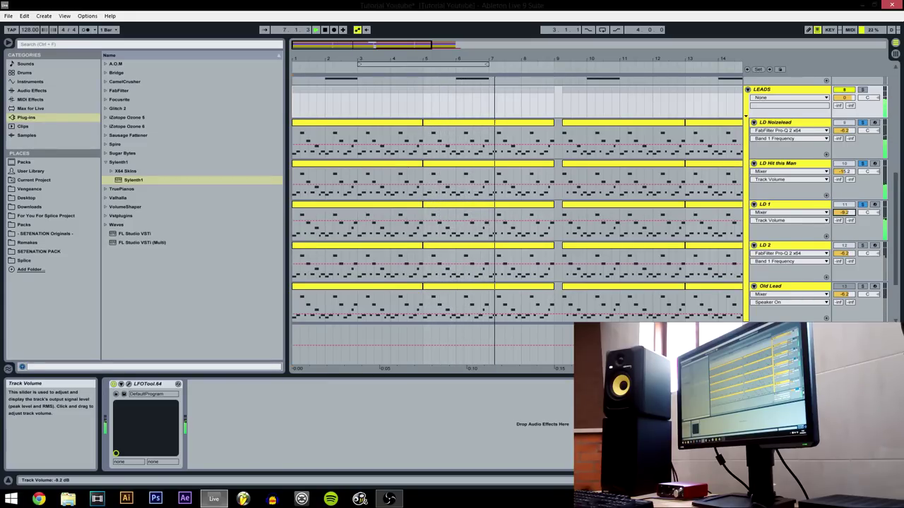
drag(850, 223, 849, 225)
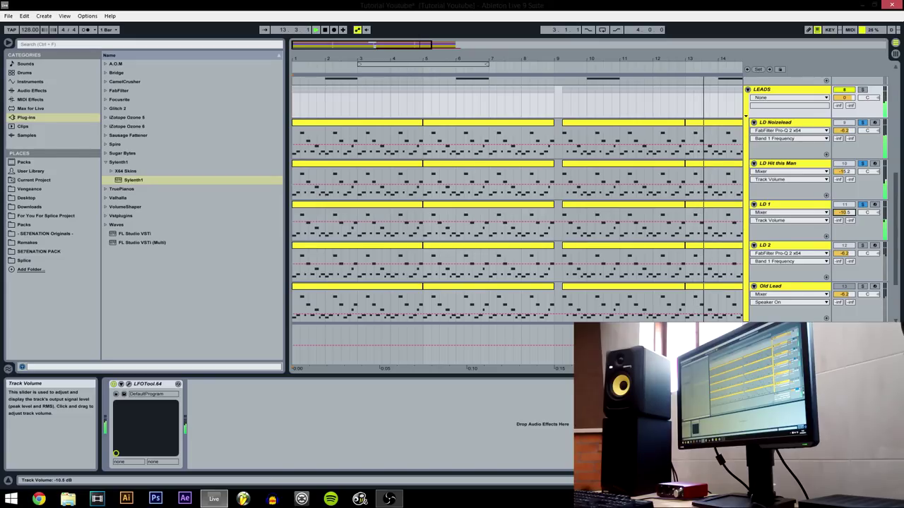
drag(845, 213, 845, 213)
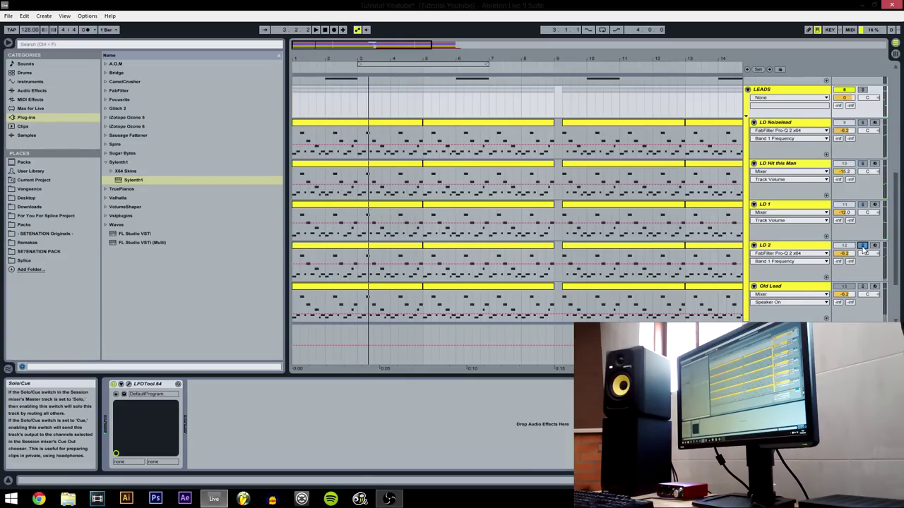
Play LD 2 in solo together with LD 1 and lower LD 2's track volume to -10.3 dB
key(space)
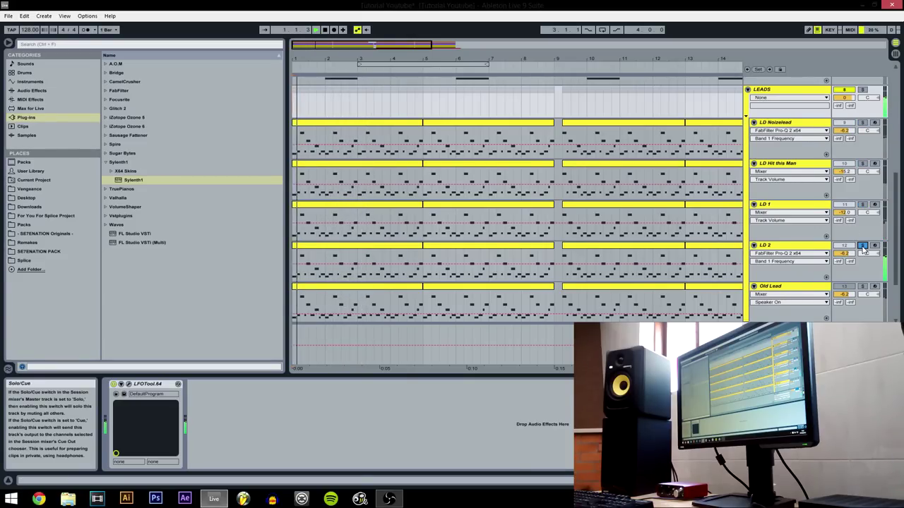
ctrl+click(862, 205)
drag(845, 253, 845, 262)
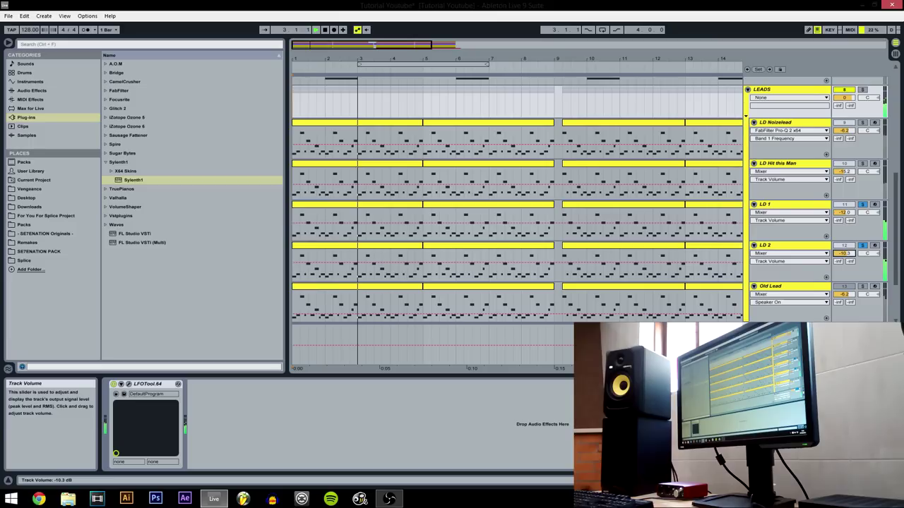
Balance LD 2 against the other new leads in solo and lower its track volume to -14.8 dB
ctrl+click(862, 123)
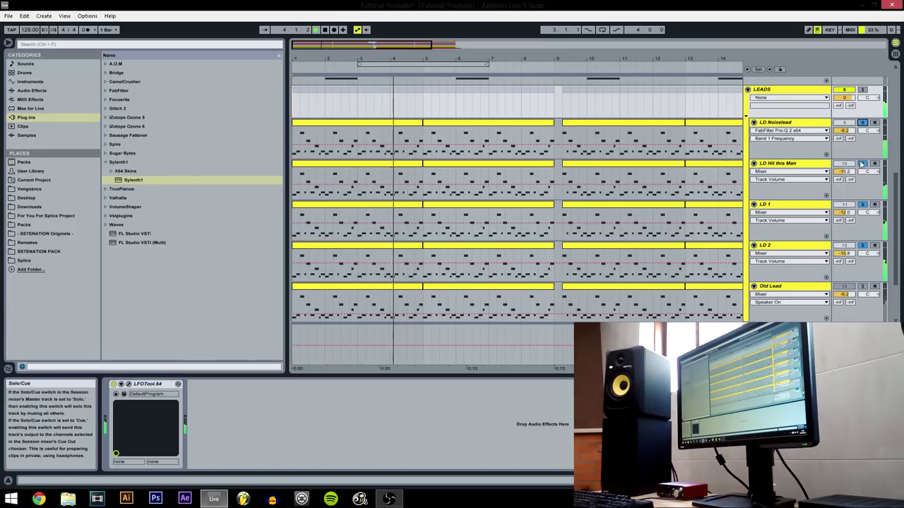
drag(846, 254, 845, 262)
key(Tab)
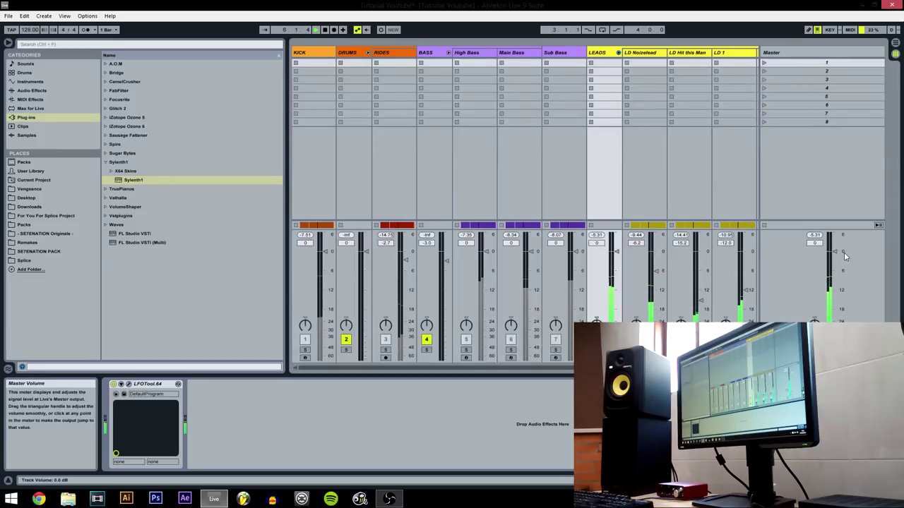
drag(699, 368, 727, 367)
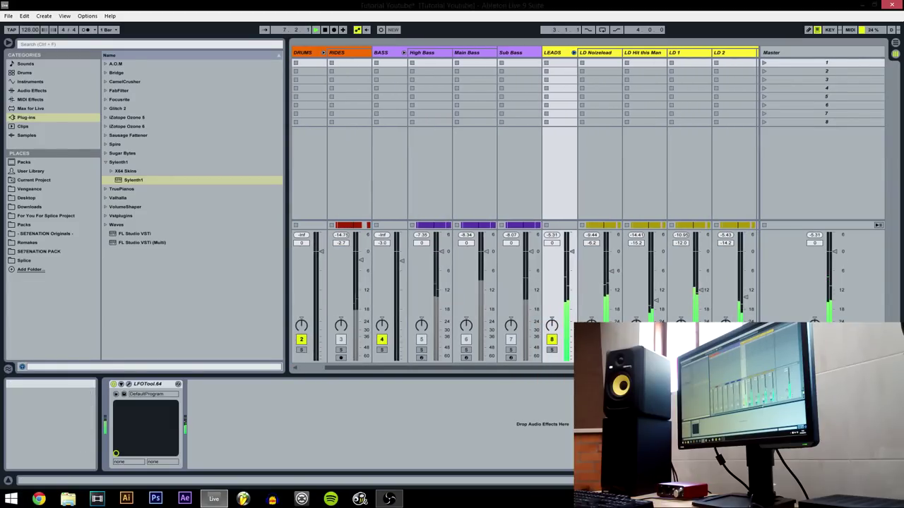
drag(748, 300, 747, 304)
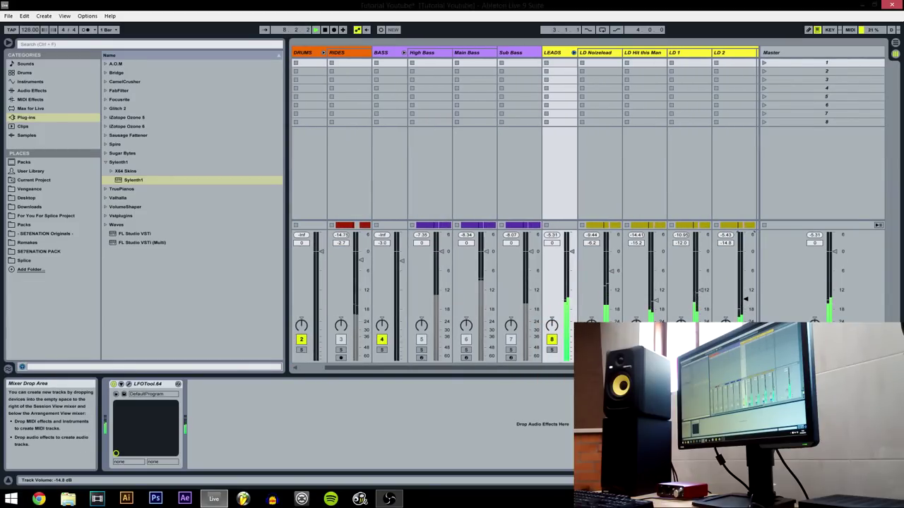
Check the LEADS group in solo, play the full mix from the start and save the project
ctrl+click(552, 339)
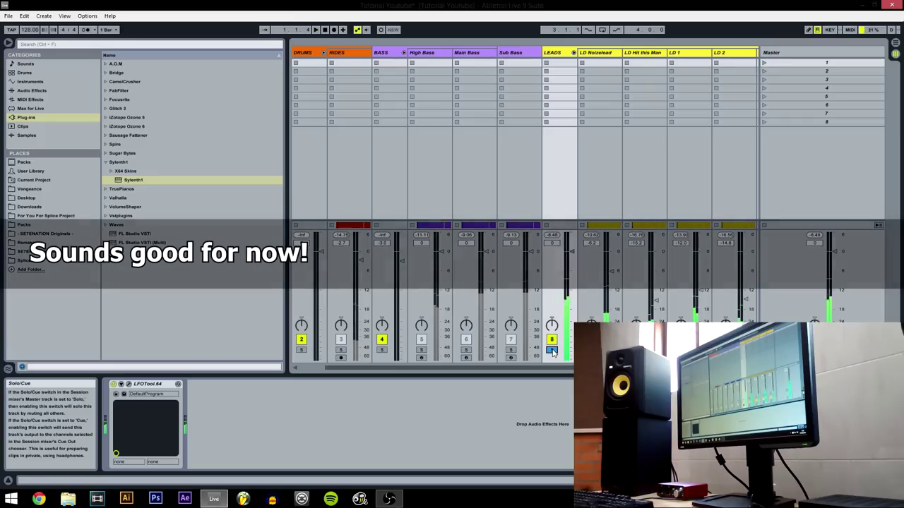
key(Tab)
click(324, 31)
key(space)
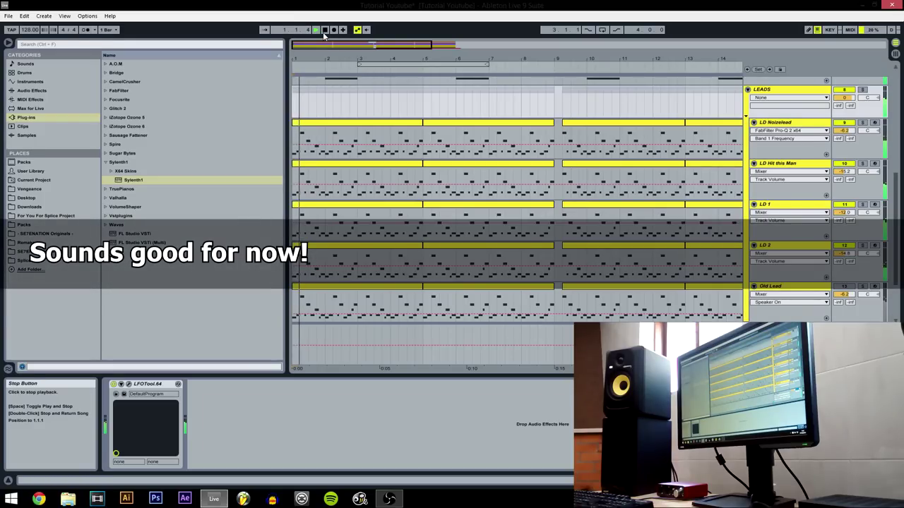
key(ctrl+s)
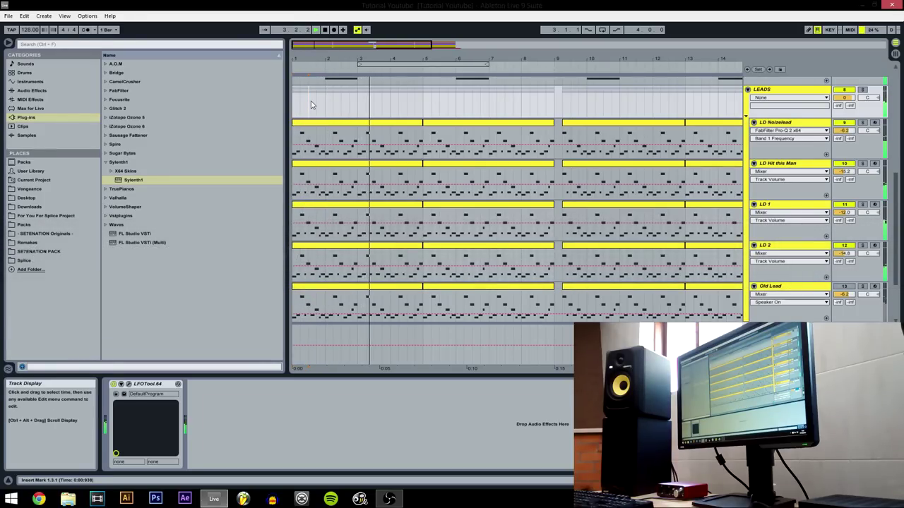
Try the first LD Noizelead clip one octave higher, at B5–G6, in solo
click(107, 164)
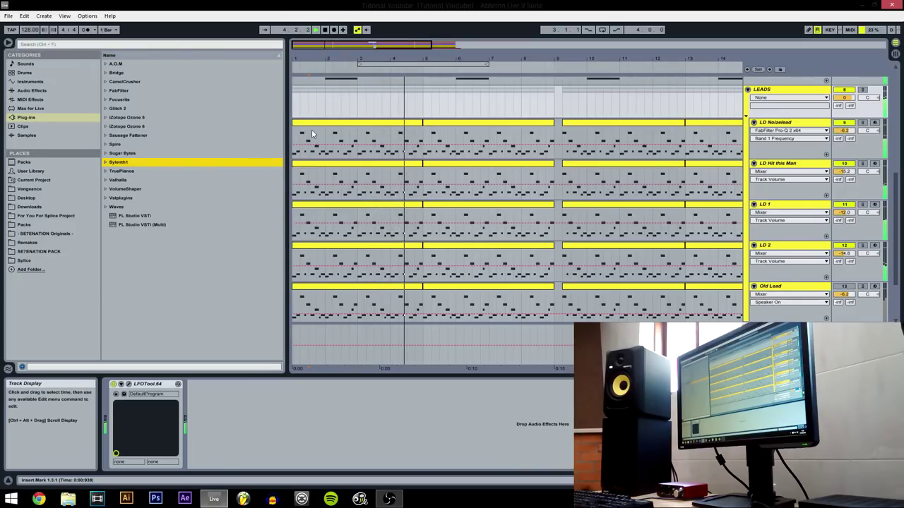
click(296, 136)
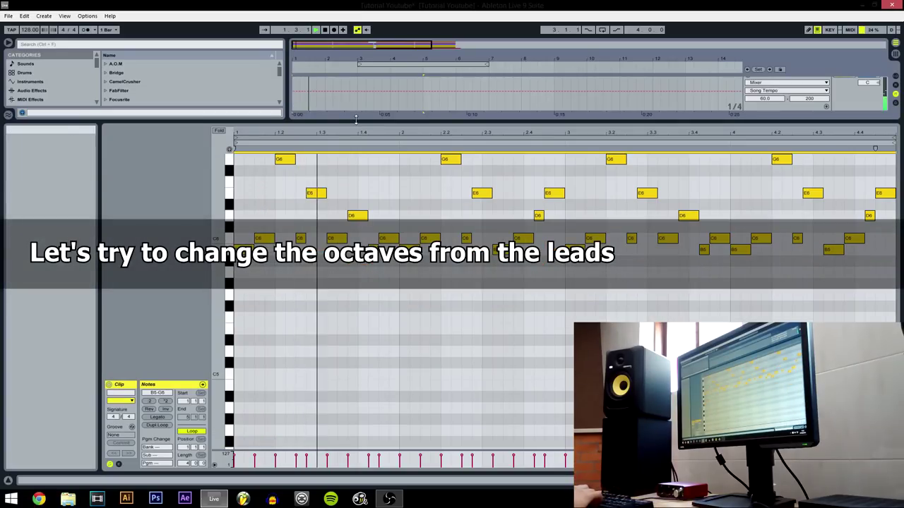
key(shift+Down)
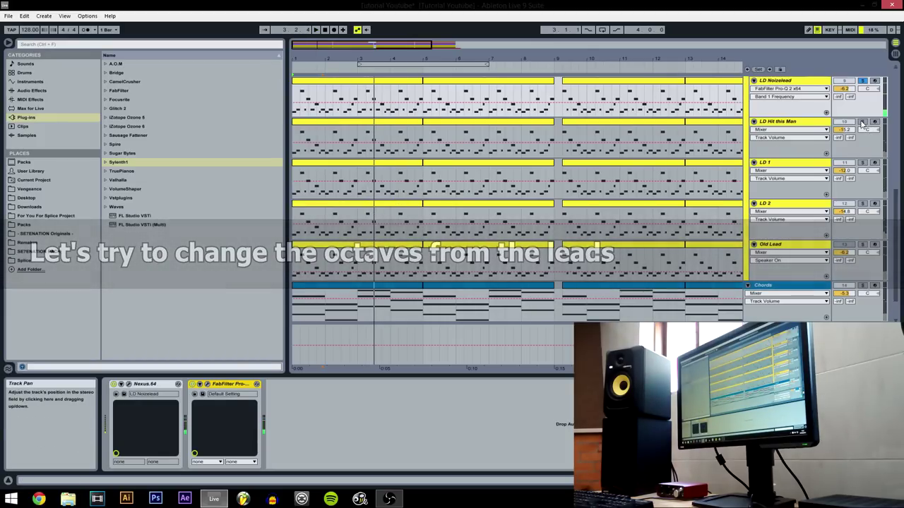
Transpose the first LD Hit this Man clip up one octave to B5–G6 and play it with the full mix
click(336, 129)
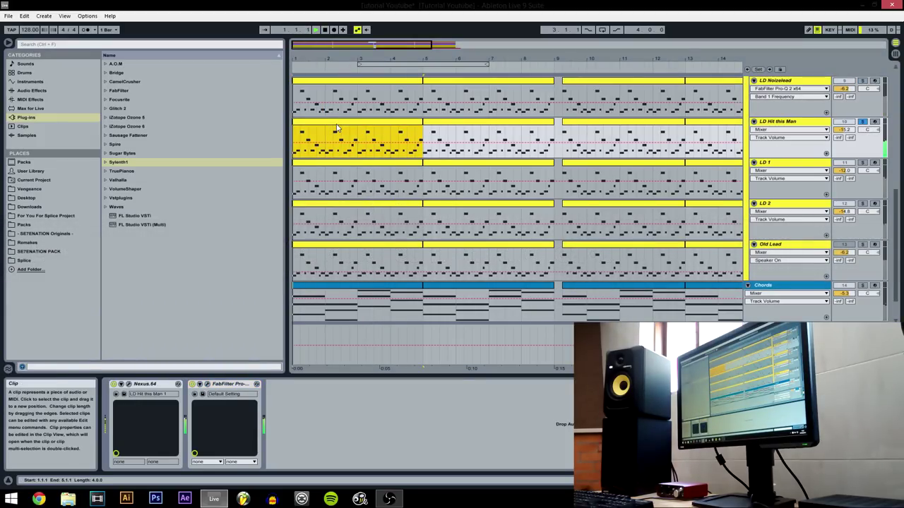
double_click(337, 129)
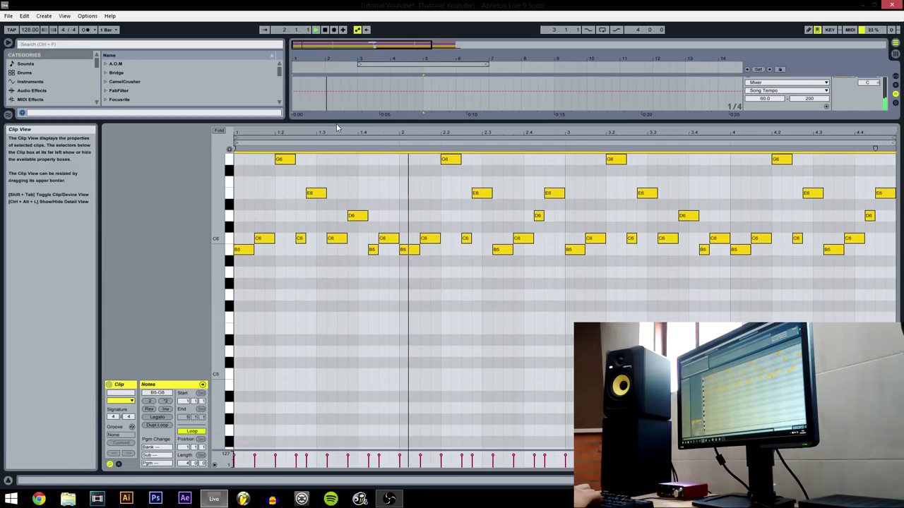
key(shift+Tab)
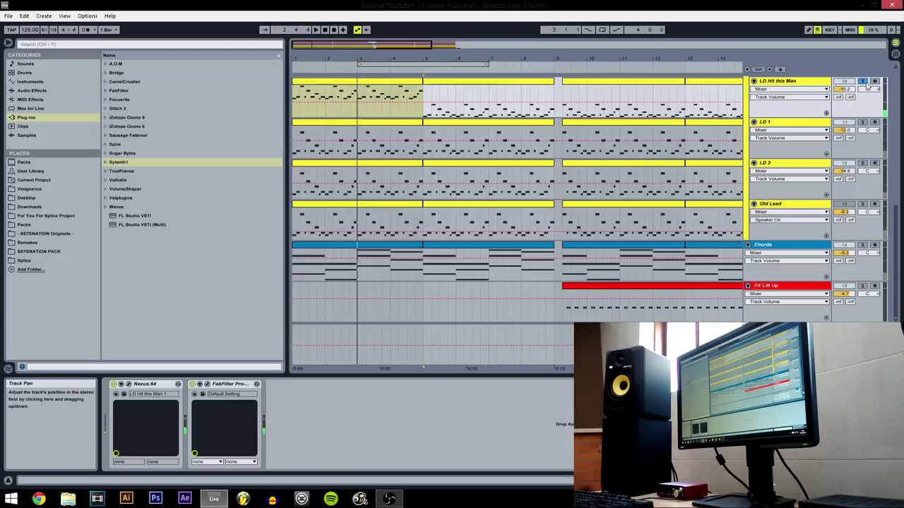
key(space)
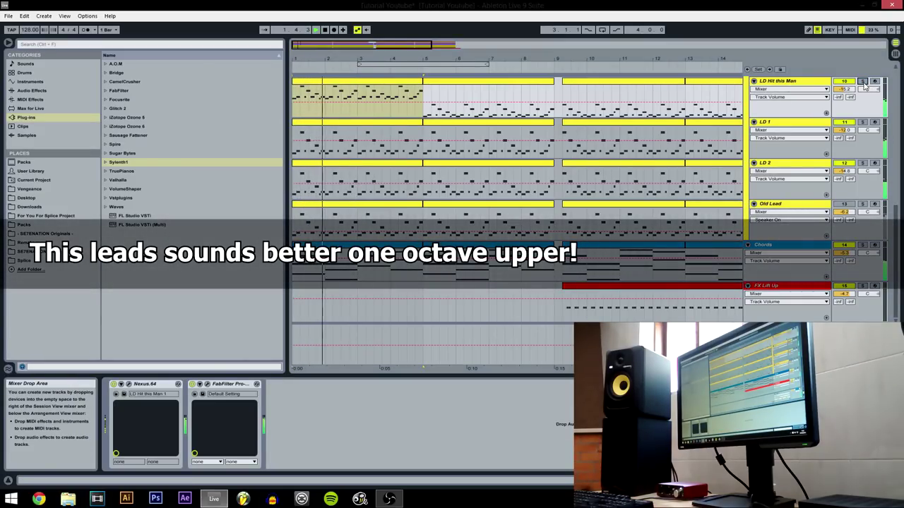
key(shift+Up)
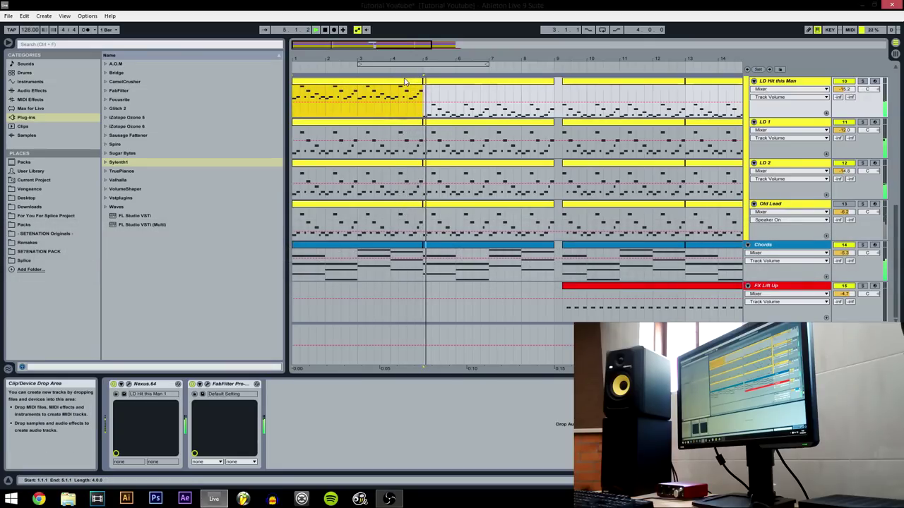
Replace the remaining LD Hit this Man clips with duplicates of the raised first clip
click(432, 82)
key(ctrl+d)
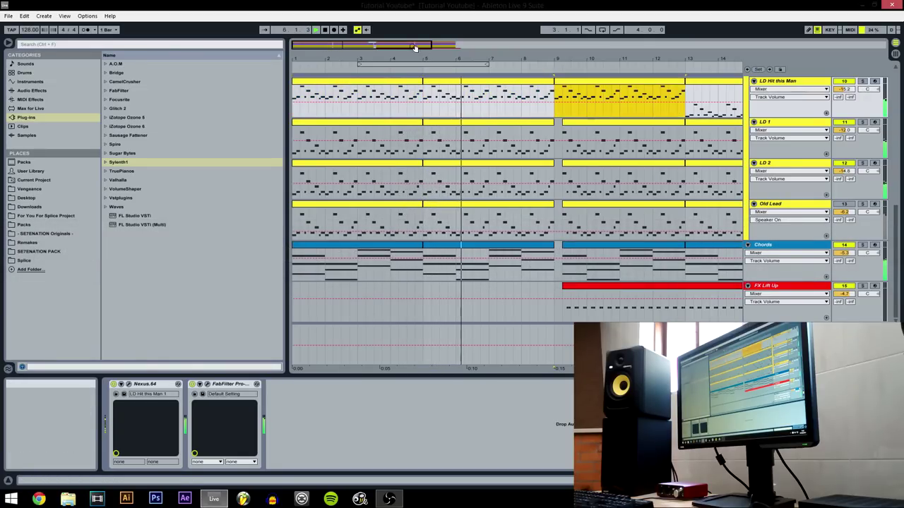
drag(414, 44, 441, 47)
key(ctrl+d)
drag(514, 60, 512, 80)
drag(452, 45, 432, 79)
scroll(387, 94, up, 1)
Compare the leads in solo and in the full mix, and set LD Hit this Man's track volume to -15.3 dB
click(300, 147)
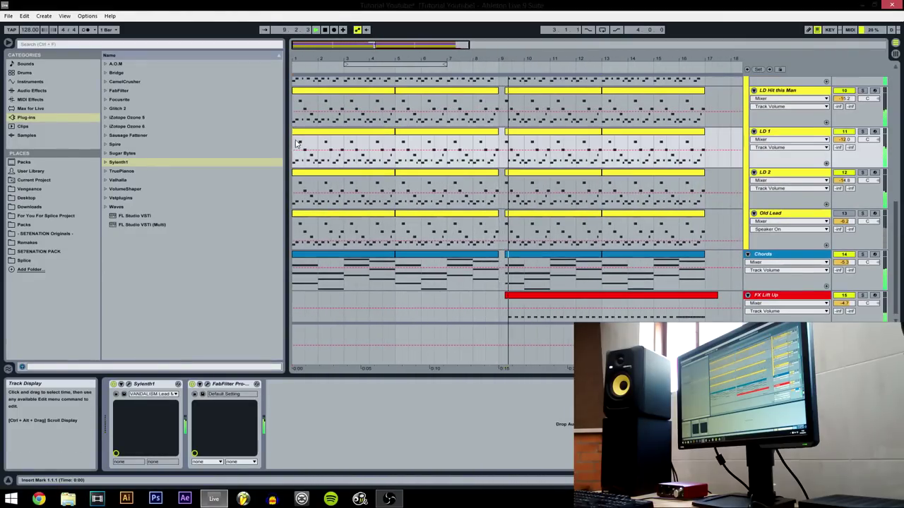
key(space)
click(862, 132)
key(space)
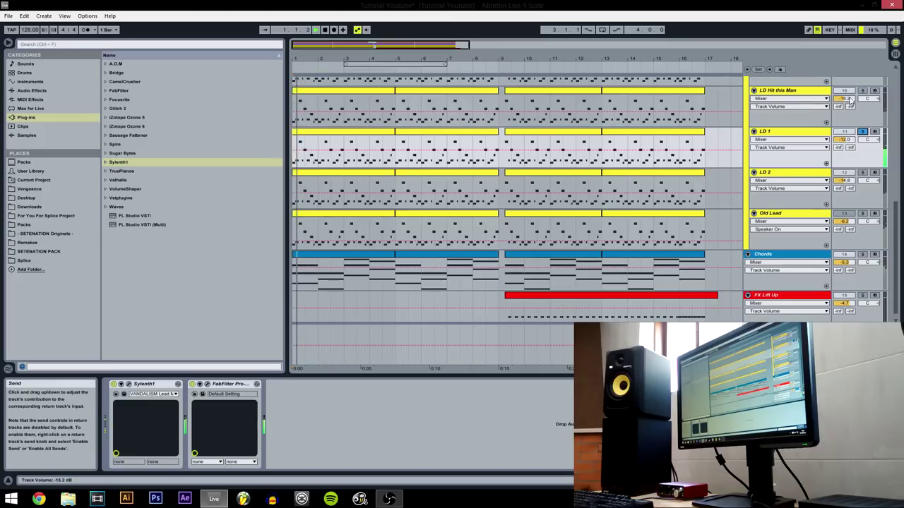
key(space)
click(862, 91)
key(space)
scroll(863, 113, up, 1)
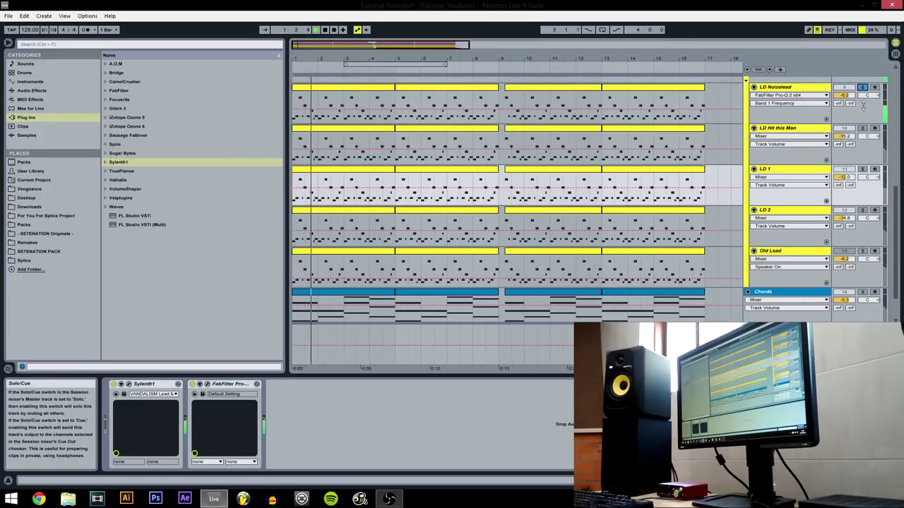
drag(845, 136, 846, 138)
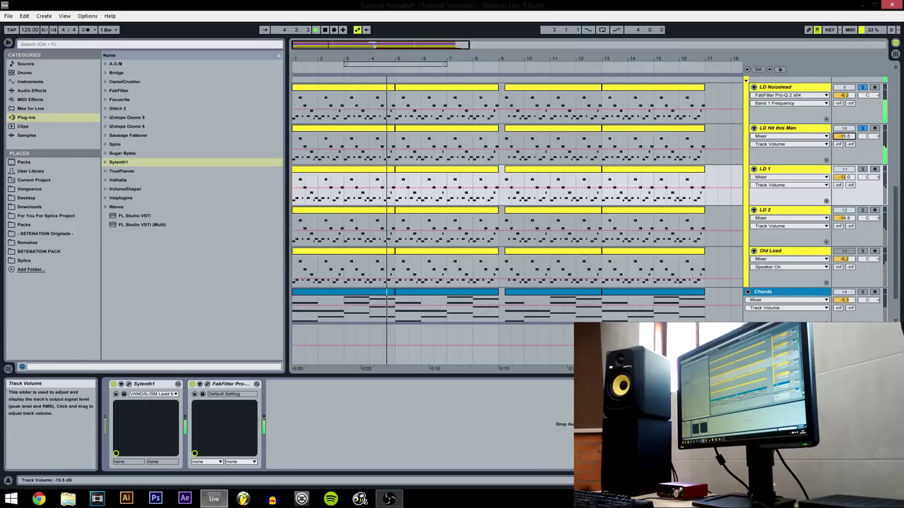
click(863, 88)
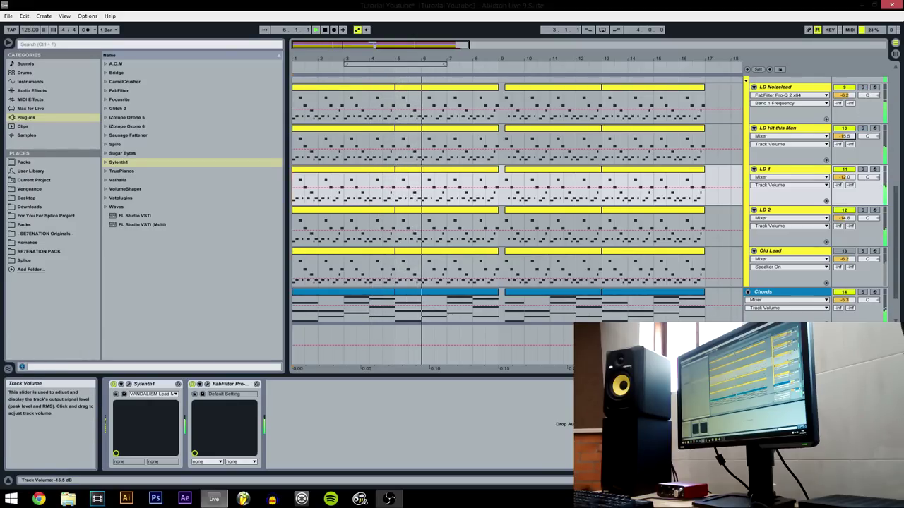
drag(844, 136, 844, 139)
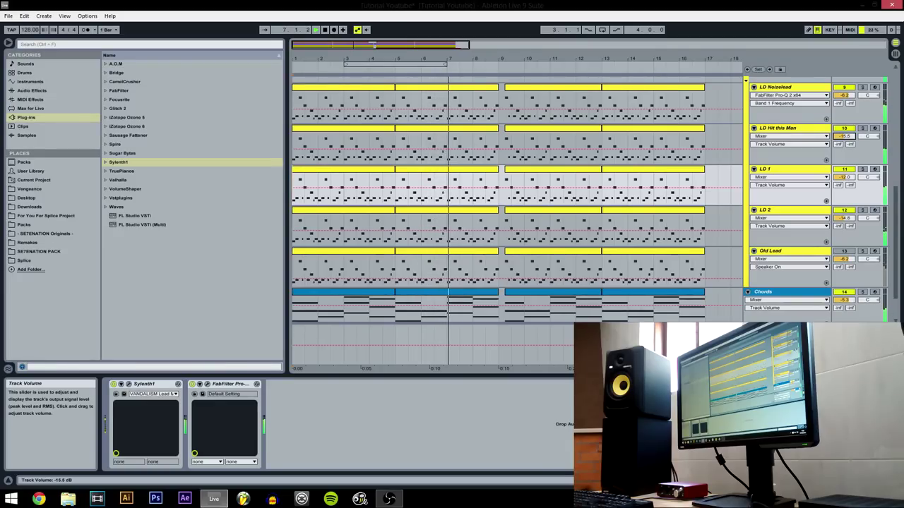
Try the first LD 1 clip in solo at higher octaves and one octave lower, at B3–G4
click(854, 153)
click(863, 171)
click(349, 173)
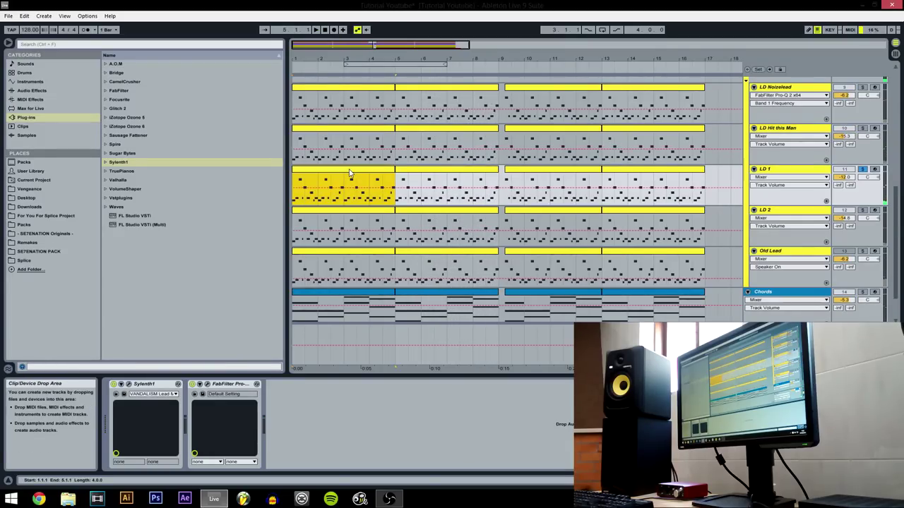
double_click(348, 173)
key(ctrl+a)
key(shift+Down)
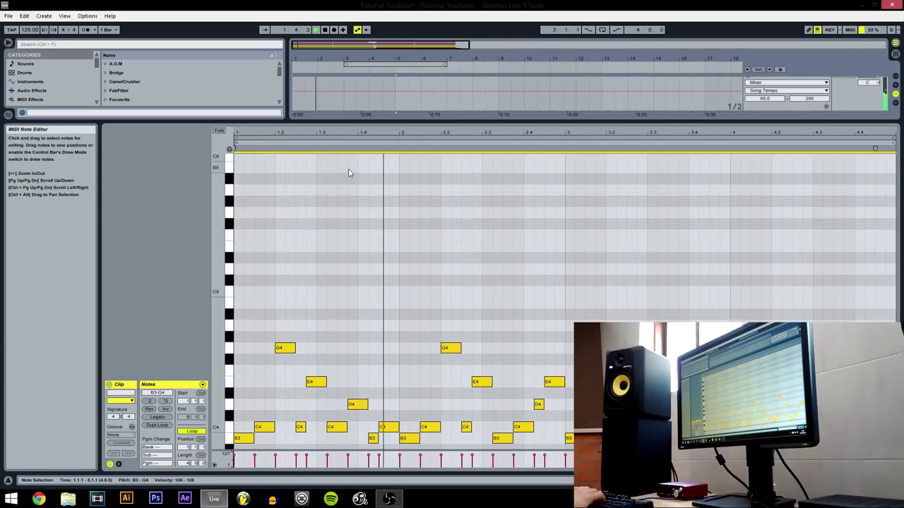
key(shift+Up)
key(shift+Up)
key(shift+Down)
key(shift+Down)
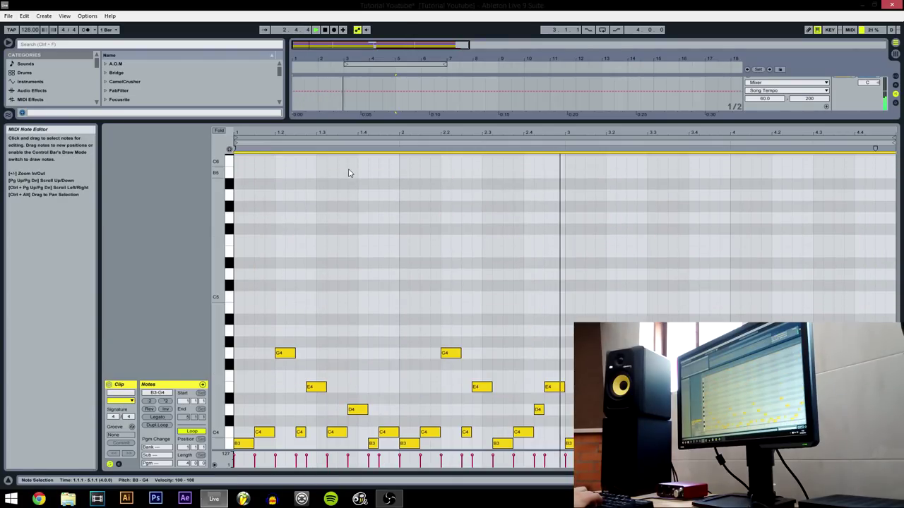
key(shift+Tab)
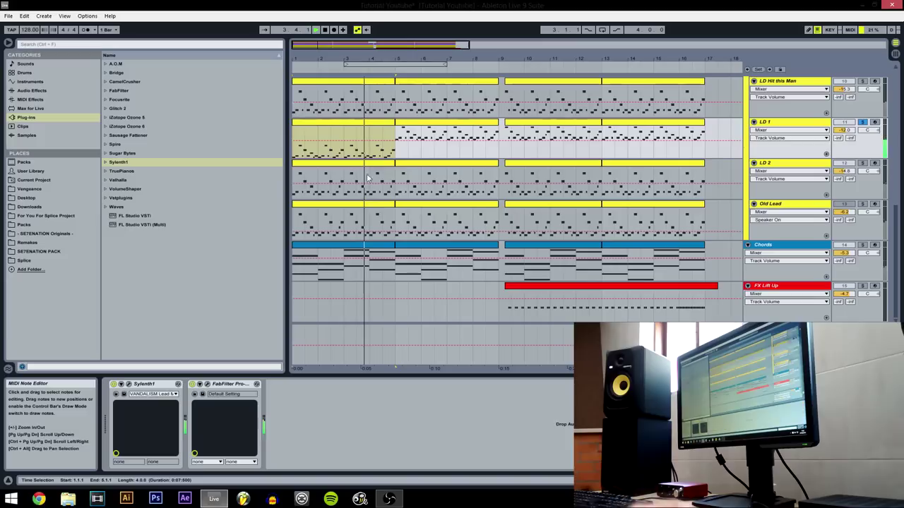
click(864, 123)
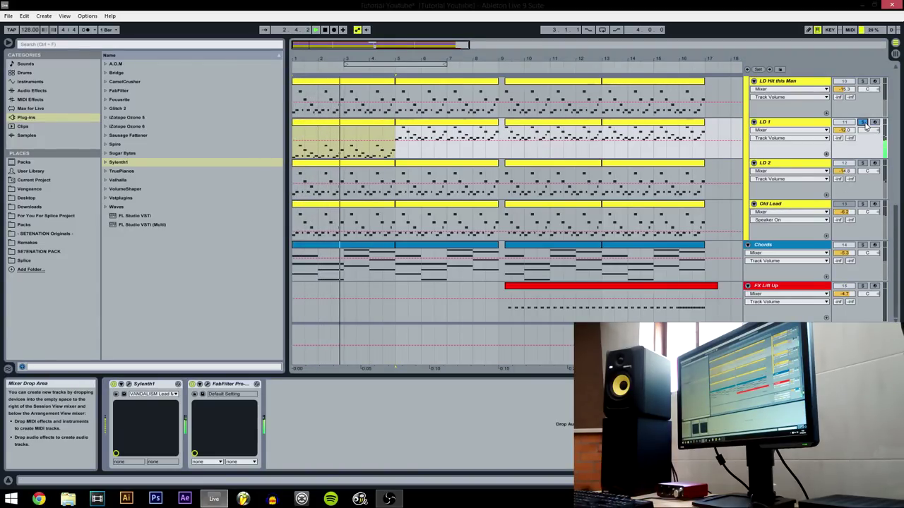
Audition the first LD 2 clip in solo one octave higher and transpose it to B3–G4, one octave below the original
click(862, 163)
click(365, 173)
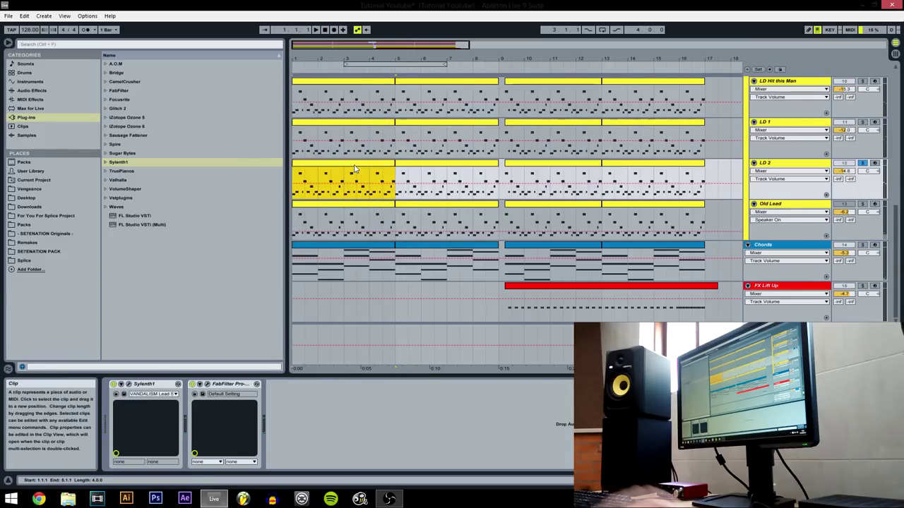
double_click(355, 170)
key(ctrl+a)
key(shift+Up)
key(space)
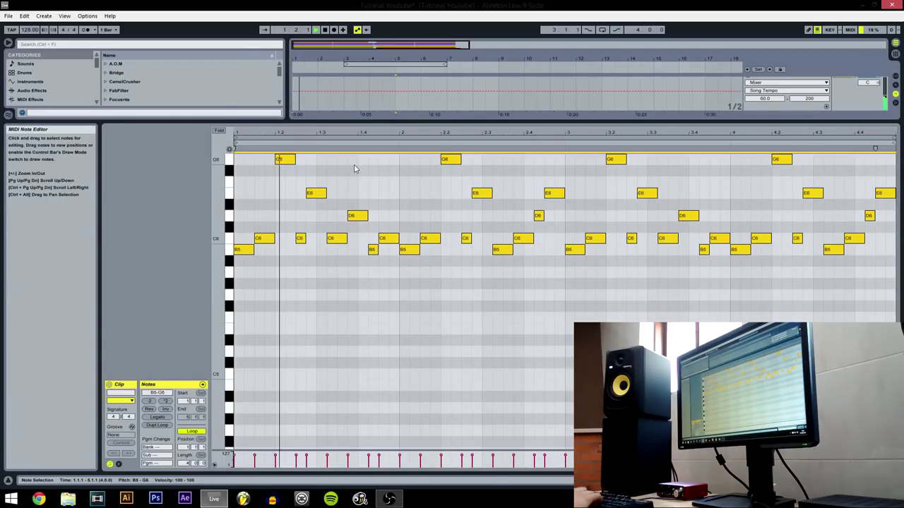
key(shift+Down)
key(shift+Down)
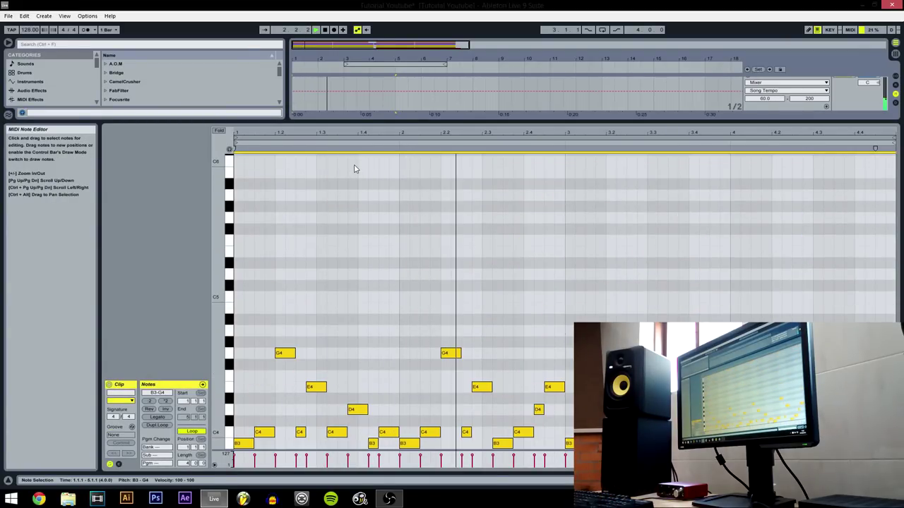
Return to the arrangement, take LD 2 out of solo and play the full mix from the start
key(shift+Tab)
key(space)
click(862, 164)
key(space)
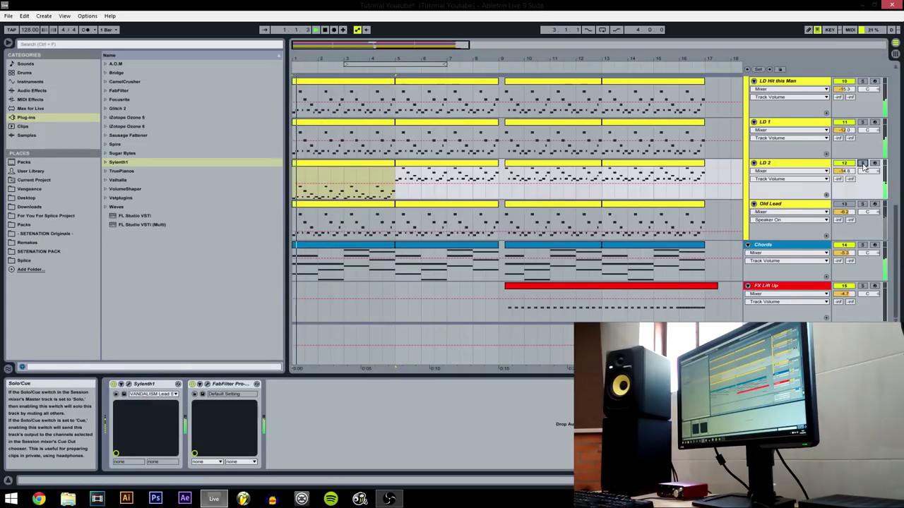
Transpose the notes of the first and second LD 1 clips down one octave to B3–G4
double_click(377, 123)
key(ctrl+a)
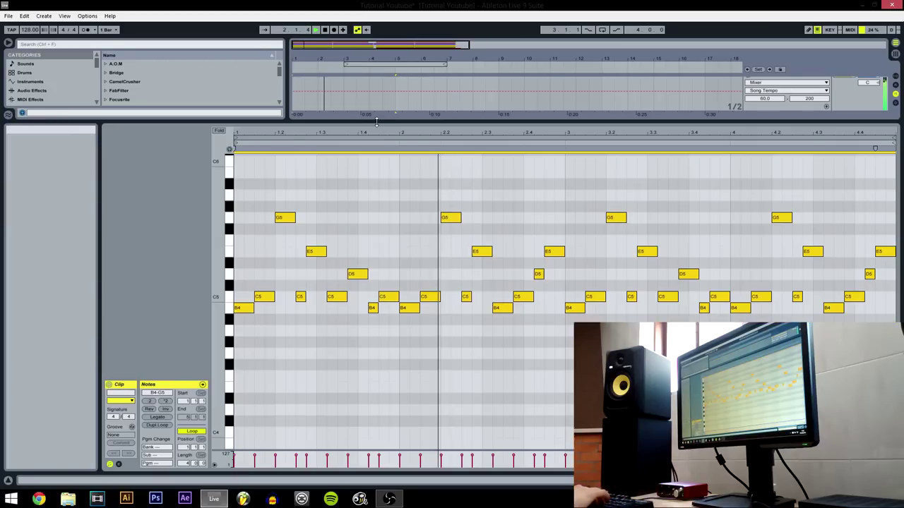
key(shift+Down)
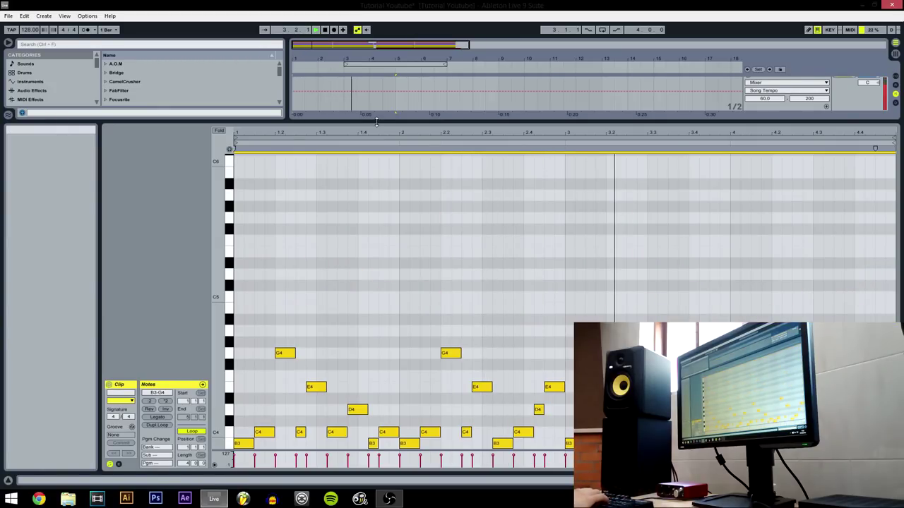
click(425, 219)
key(shift+Tab)
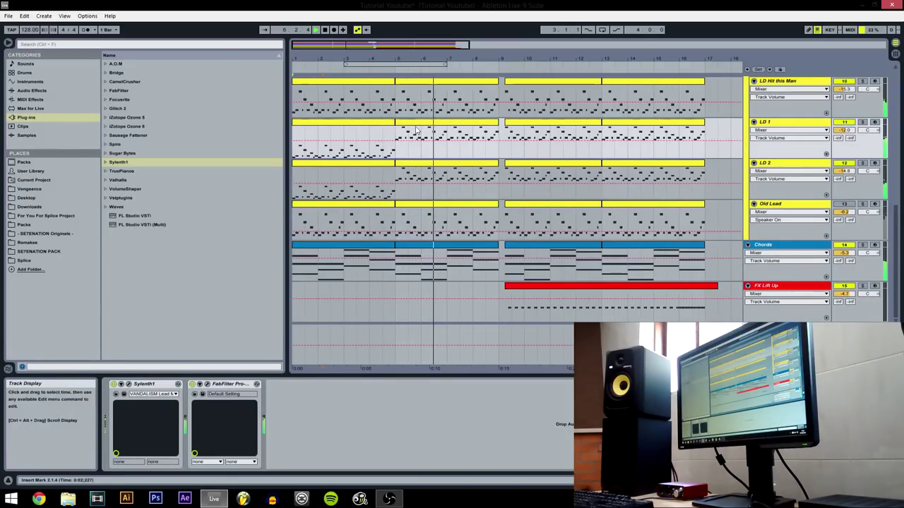
key(shift+Tab)
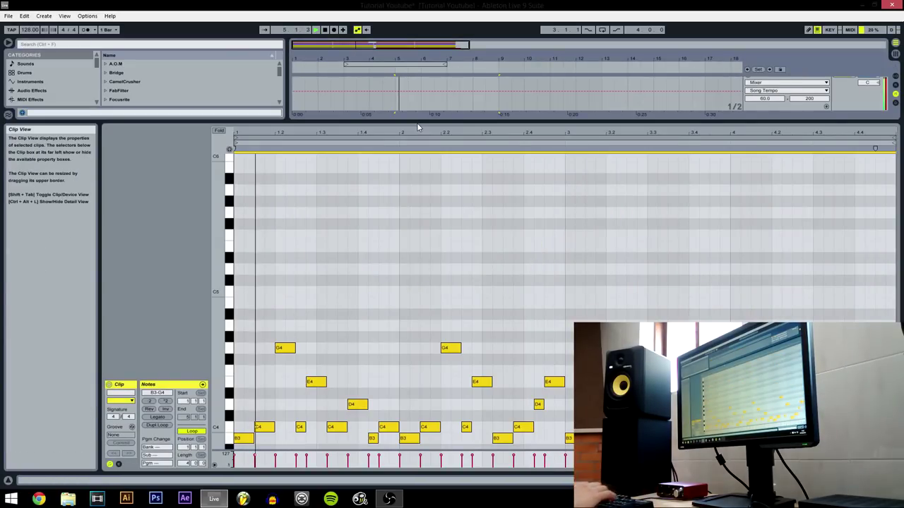
Return to the arrangement, stop playback and undo the latest octave transpositions of the lead clips
key(shift+Tab)
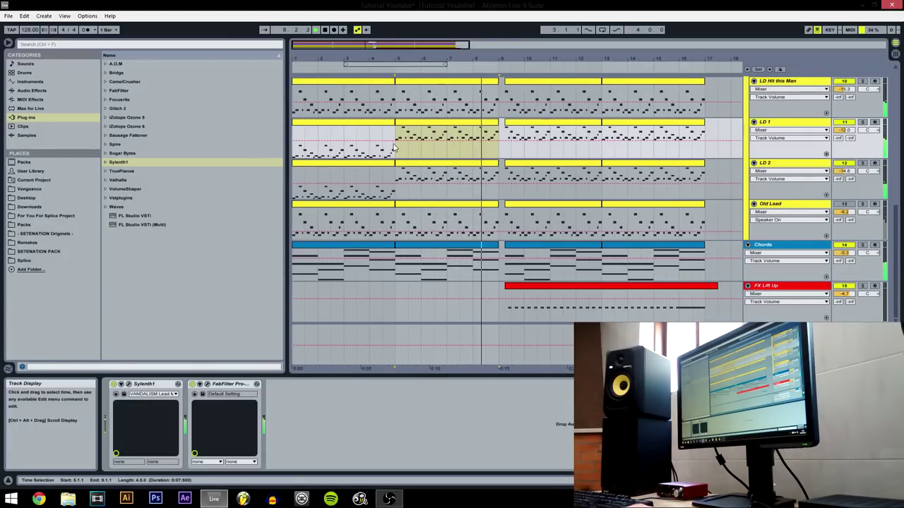
key(space)
key(ctrl+z)
key(ctrl+z)
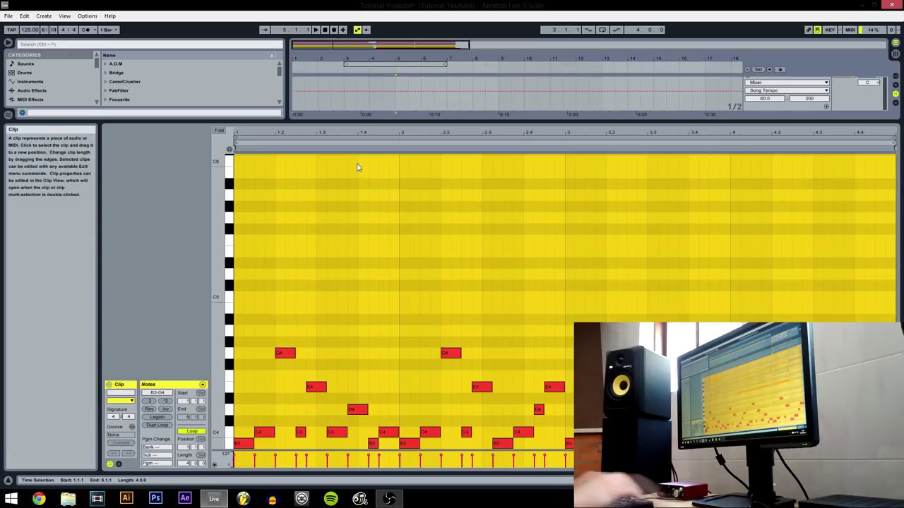
click(359, 167)
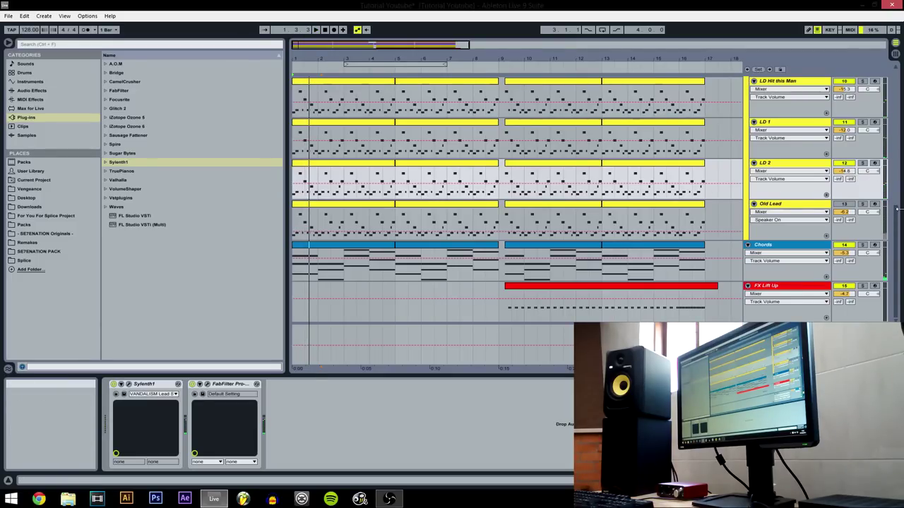
Move the LEADS group directly below the DRUMS group and fold the BASS, Sub Bass and Chords tracks
scroll(897, 205, up, 5)
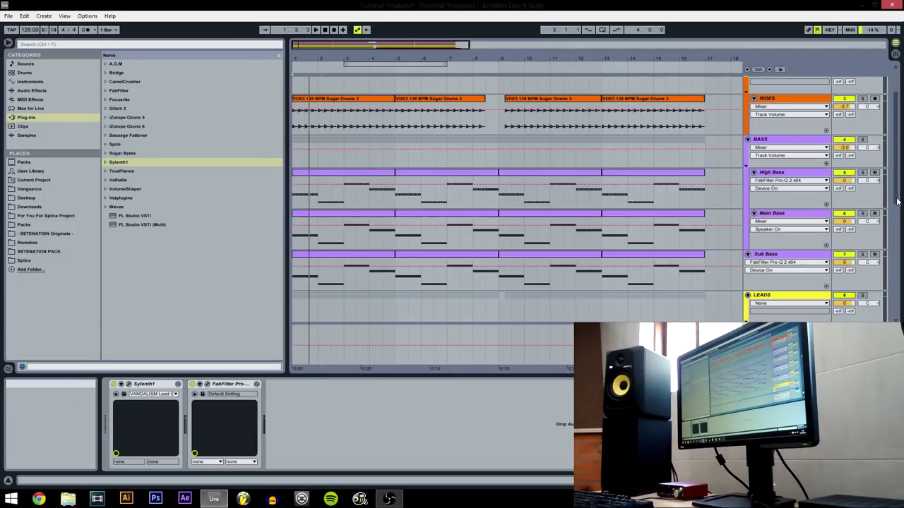
click(760, 140)
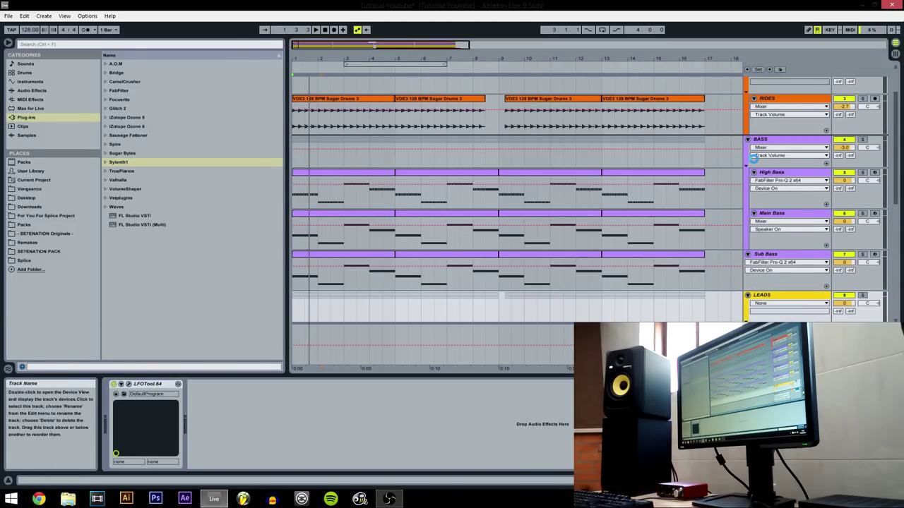
scroll(754, 159, down, 5)
click(748, 212)
click(748, 221)
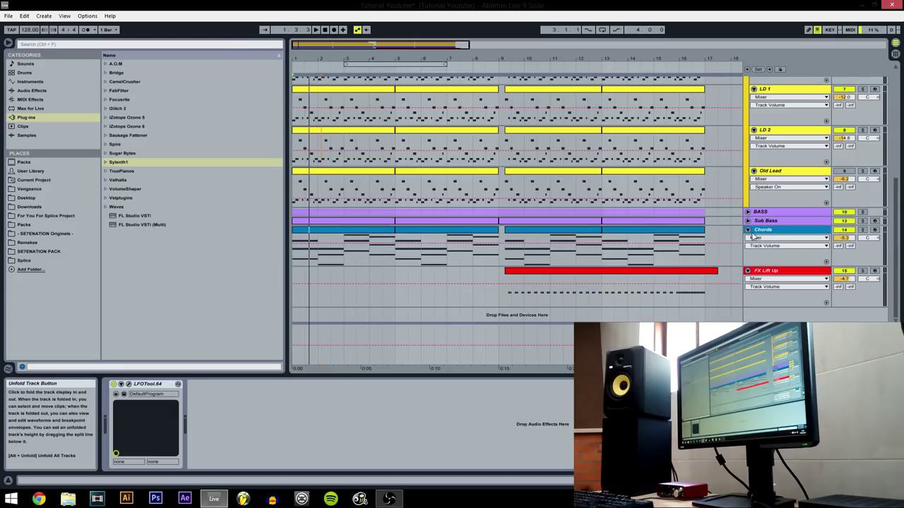
click(747, 230)
Fold the DRUMS group, the KICK track and the LEADS group in the arrangement
scroll(750, 130, up, 5)
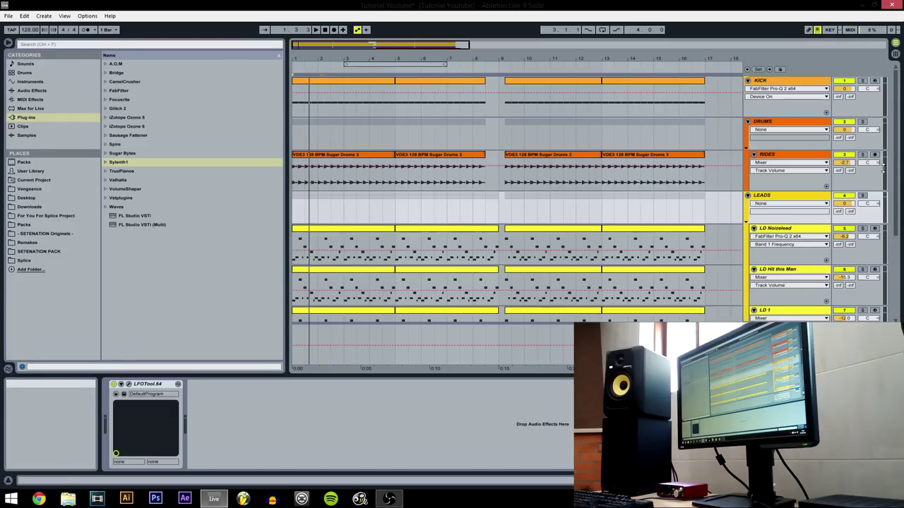
click(748, 122)
drag(396, 55, 395, 43)
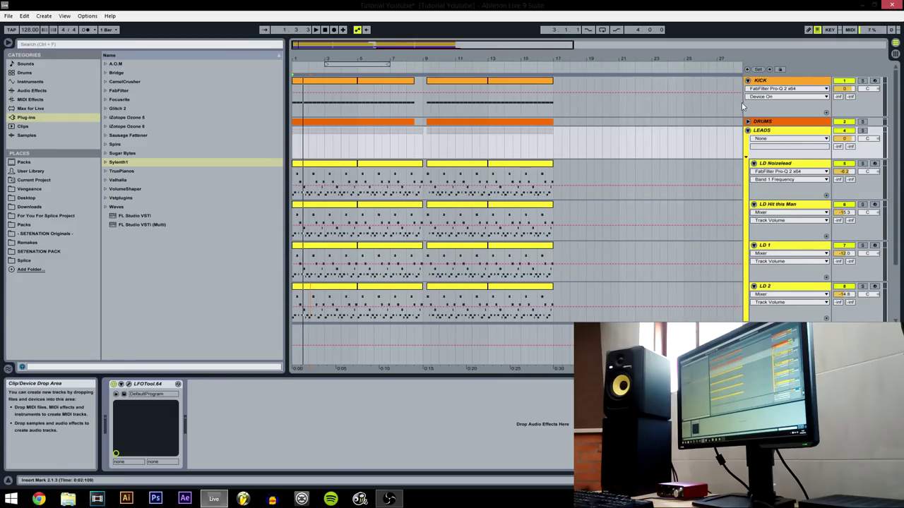
click(748, 79)
click(748, 98)
Play the mix while viewing the Session mixer levels, unfold the LEADS group and save the Live Set
key(Tab)
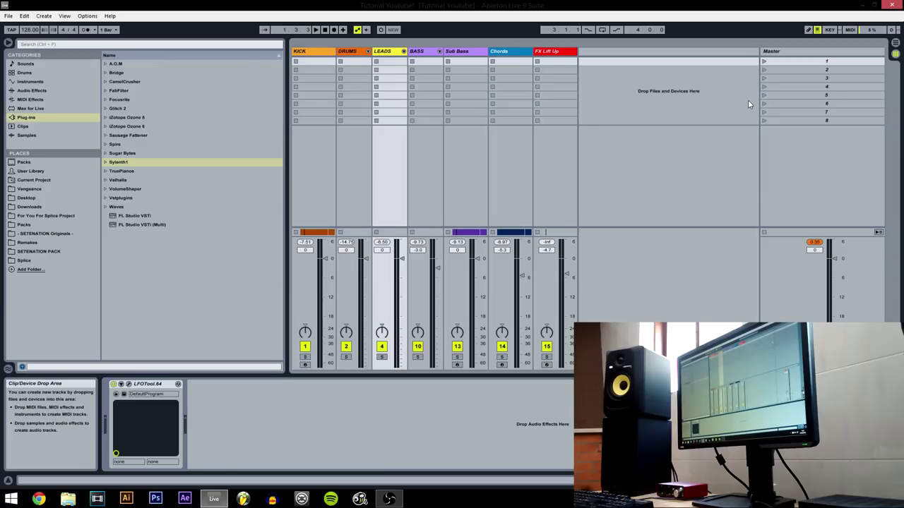
key(space)
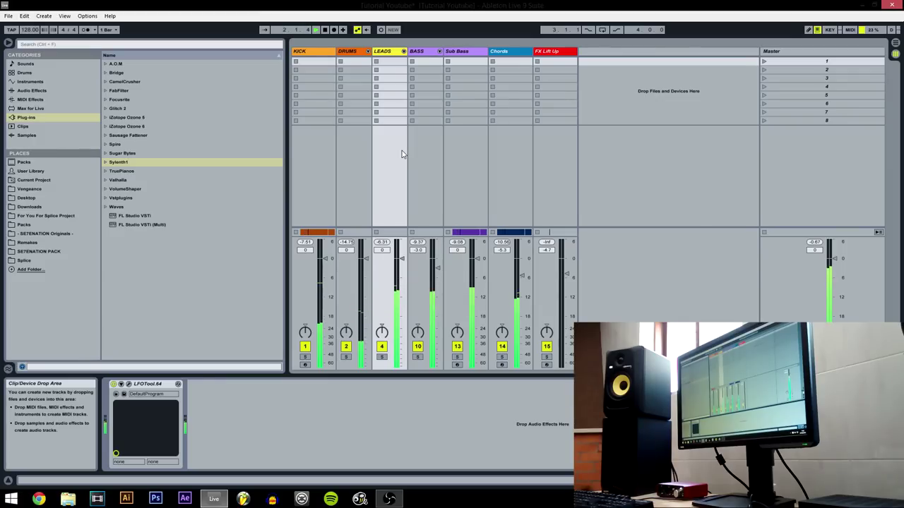
click(404, 51)
key(Tab)
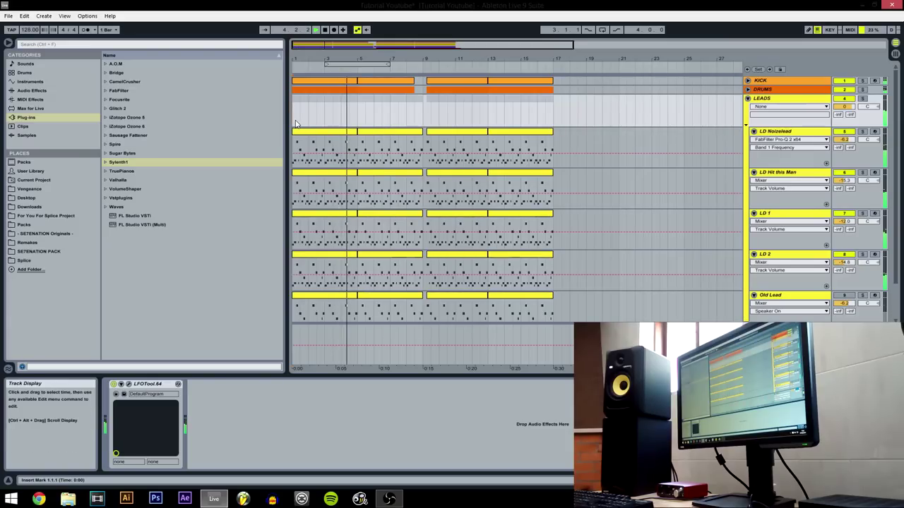
key(ctrl+s)
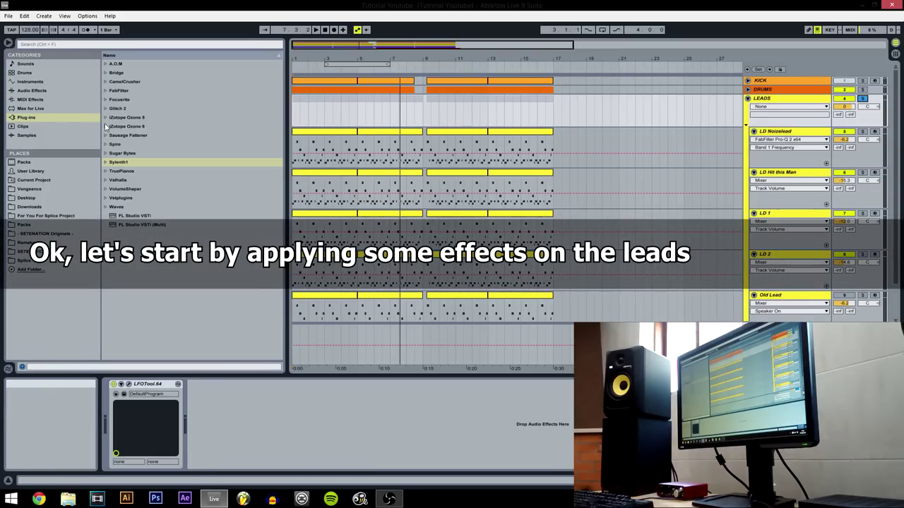
Load FabFilter Pro-Q 2 x64 onto the LEADS group ahead of LFOTool
click(105, 90)
click(111, 161)
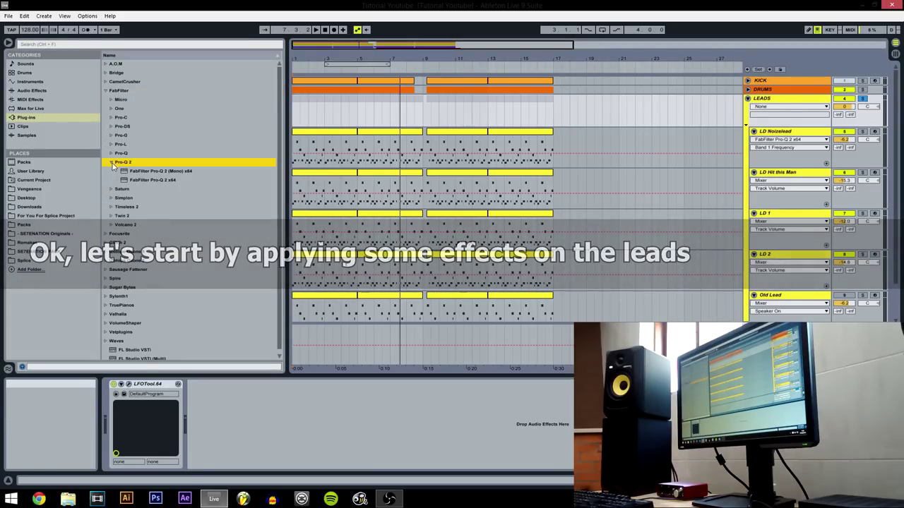
double_click(143, 181)
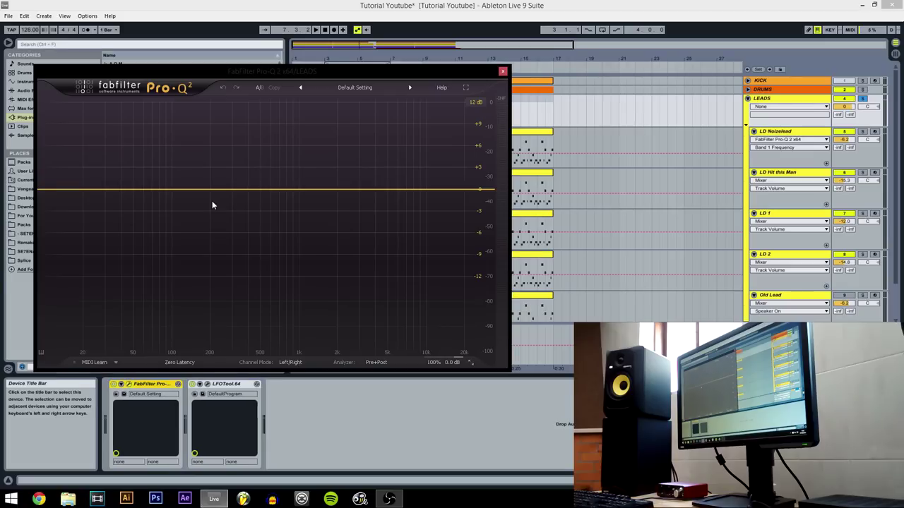
Add an EQ band in the LEADS group's Pro-Q 2 with a Low Cut shape at 140 Hz
click(171, 191)
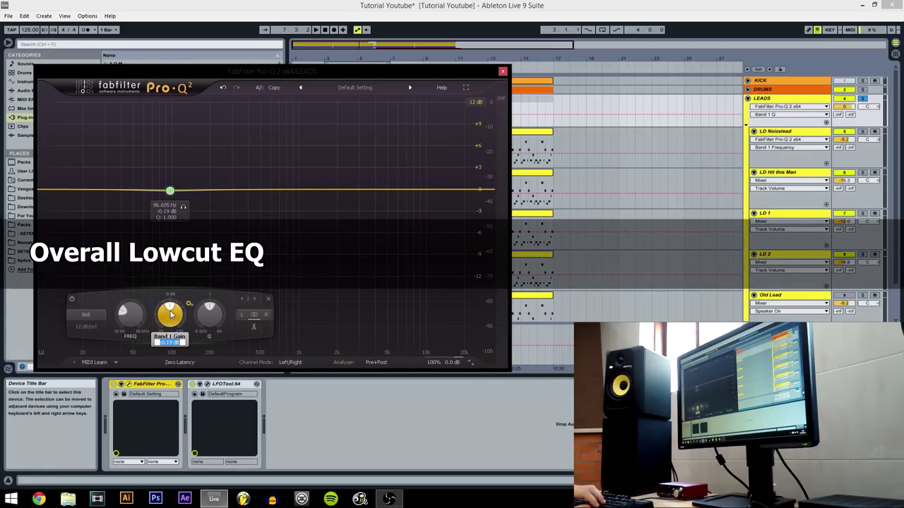
click(141, 313)
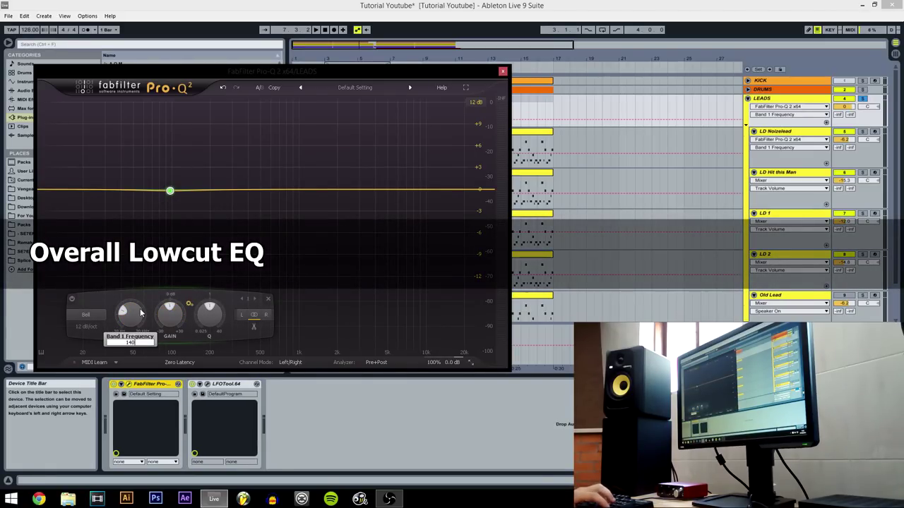
key(Return)
click(85, 315)
click(95, 347)
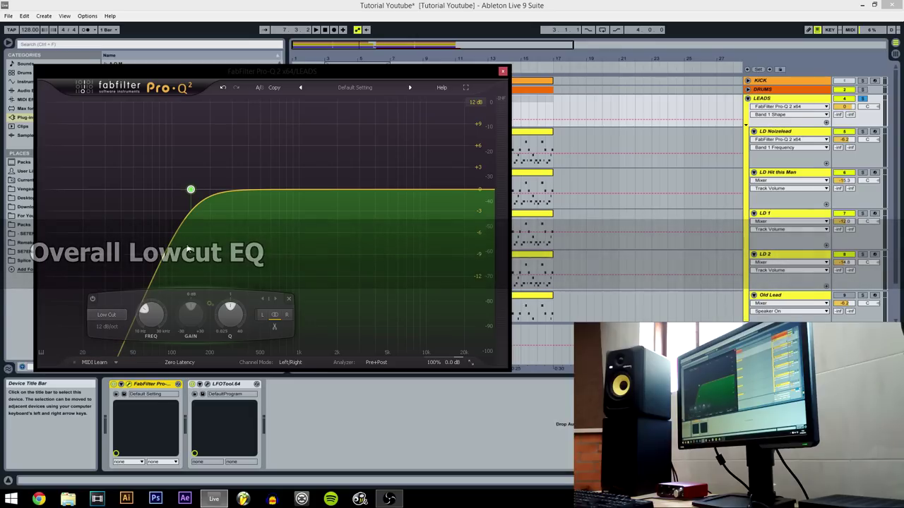
Play the soloed leads, sweep the low cut's frequency and settle it at about 300 Hz
key(space)
scroll(148, 311, up, 3)
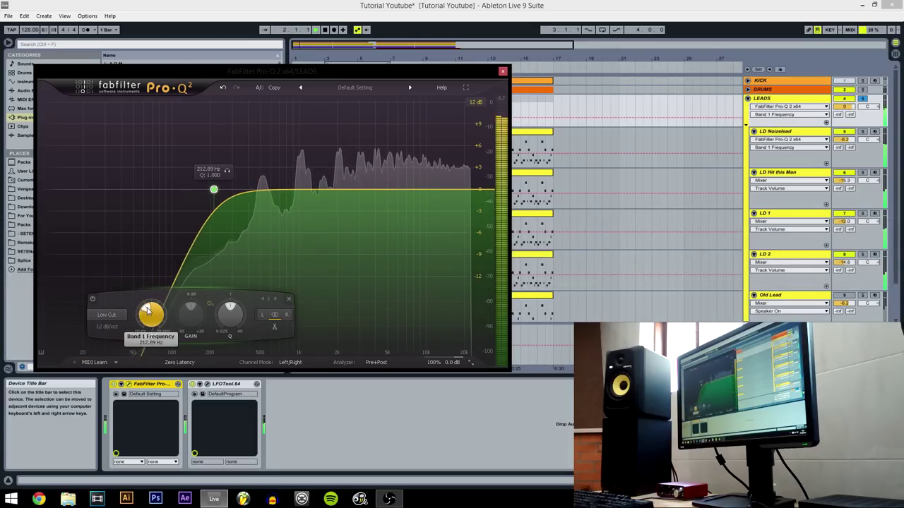
scroll(148, 310, up, 3)
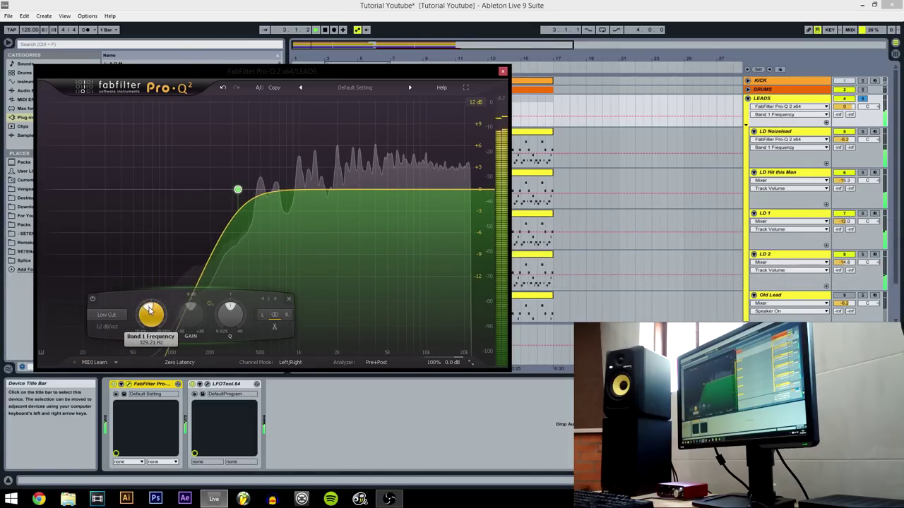
scroll(149, 310, down, 2)
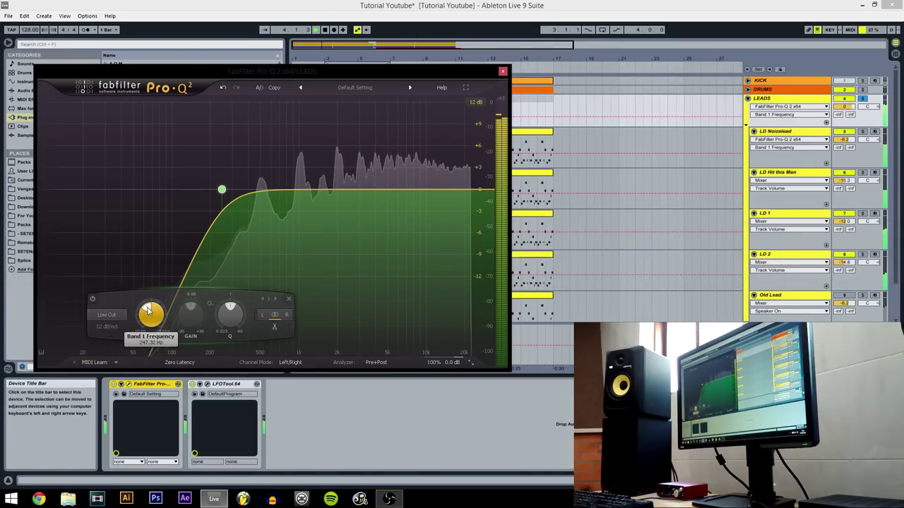
scroll(149, 310, up, 12)
scroll(152, 311, down, 4)
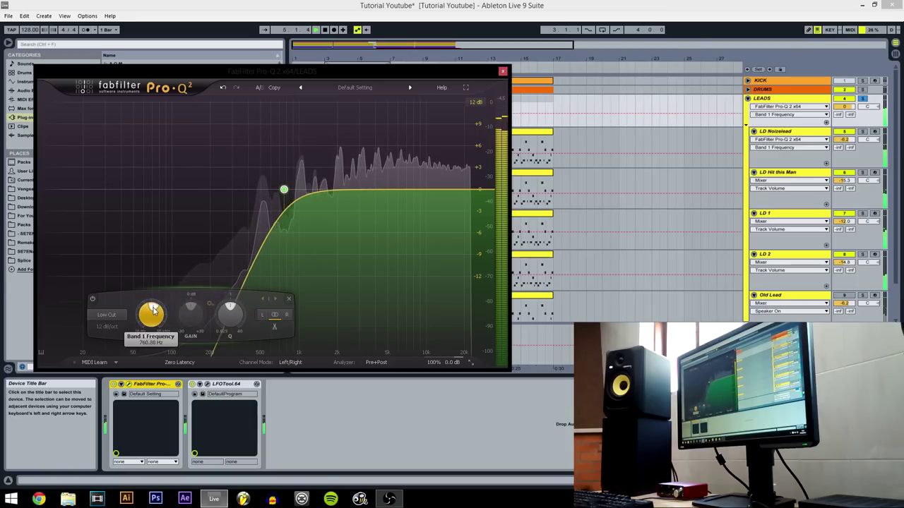
scroll(151, 311, down, 5)
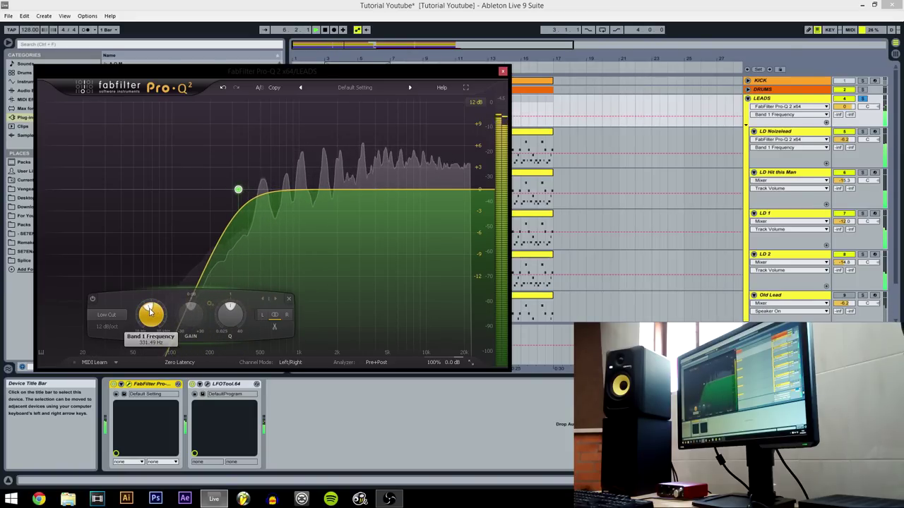
scroll(150, 311, down, 1)
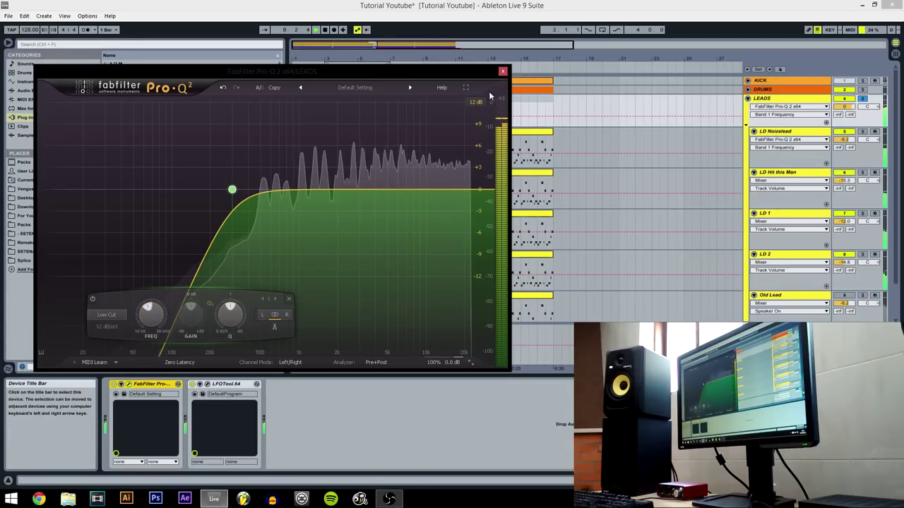
click(502, 72)
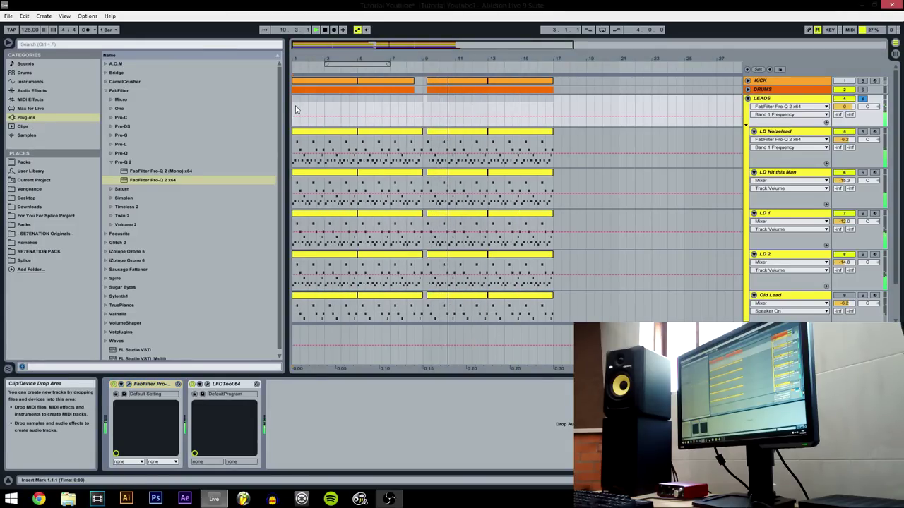
Deactivate the Pro-Q 2 device on the LEADS group
click(110, 162)
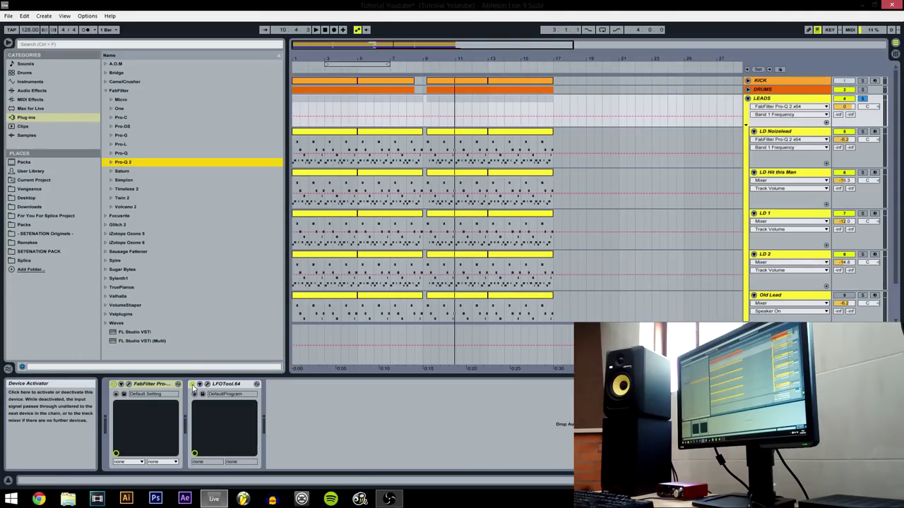
click(115, 385)
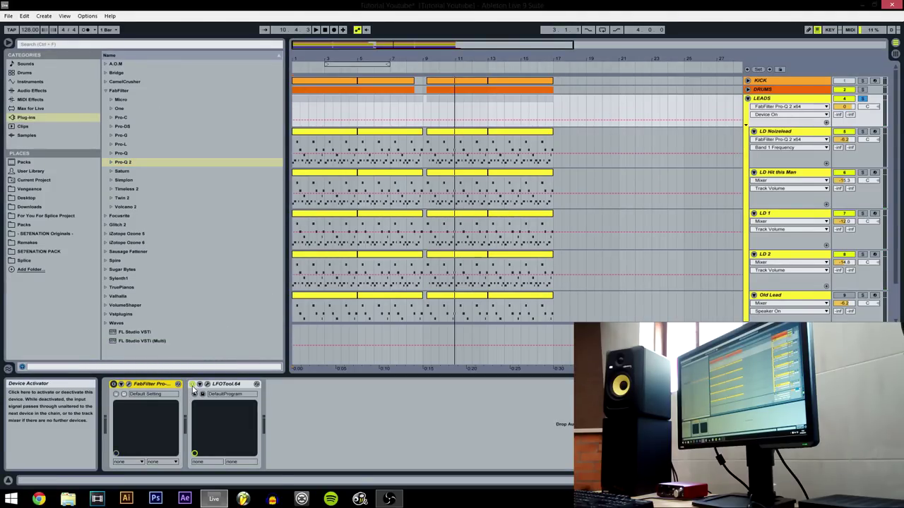
click(192, 385)
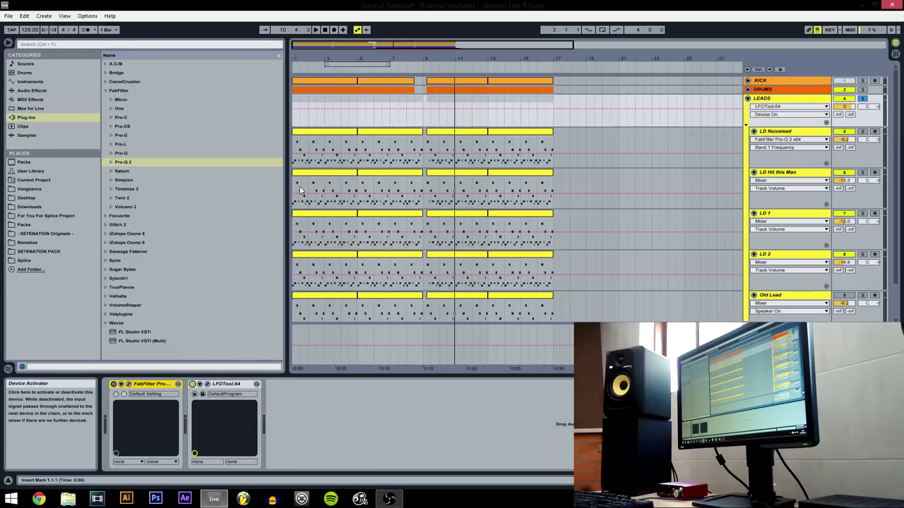
Play LD Noizelead in solo and check its Nexus output meter for clipping
click(297, 151)
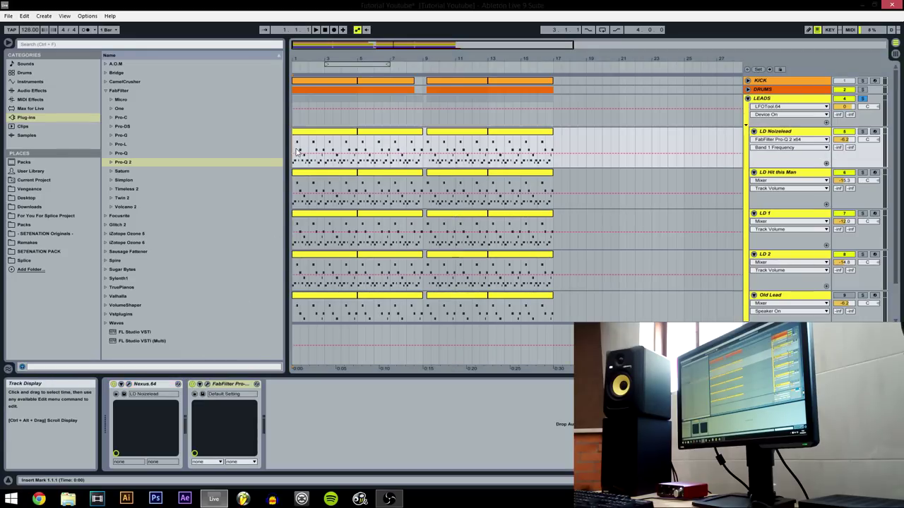
click(130, 385)
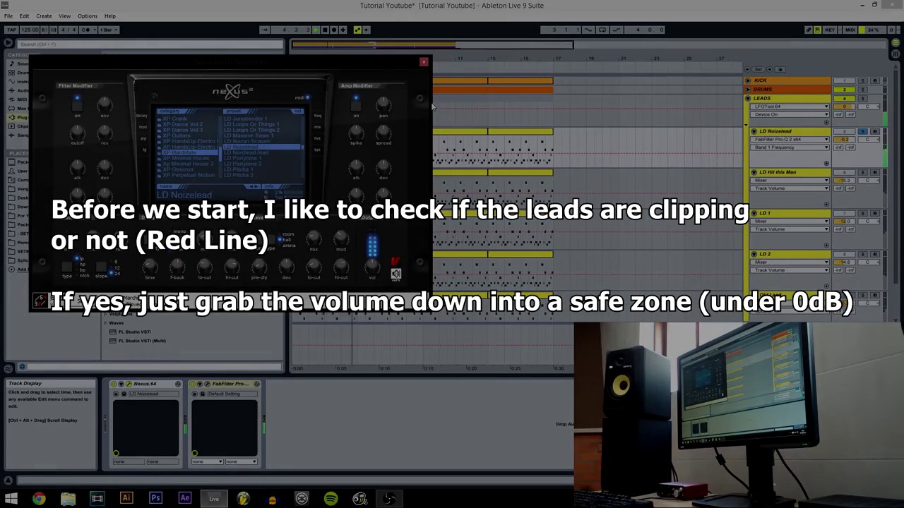
click(423, 63)
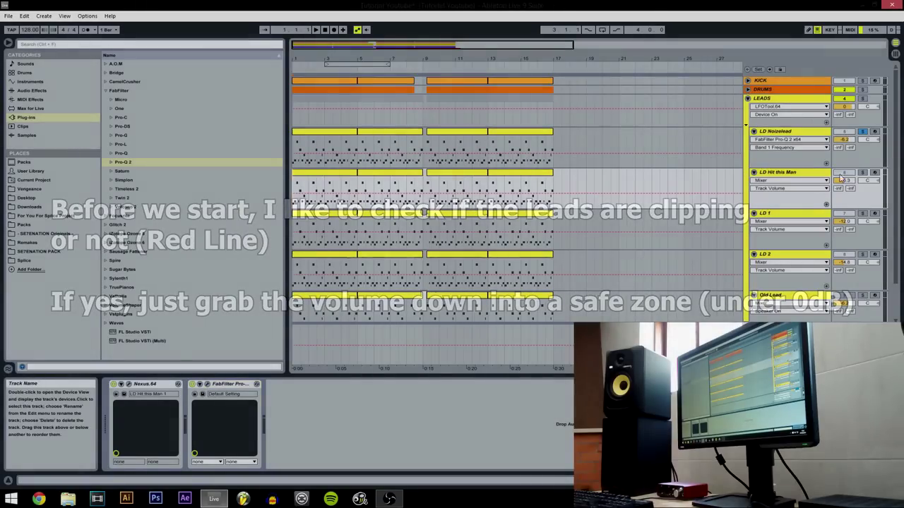
Play LD Hit this Man in solo and check its Nexus output meter for clipping
click(865, 175)
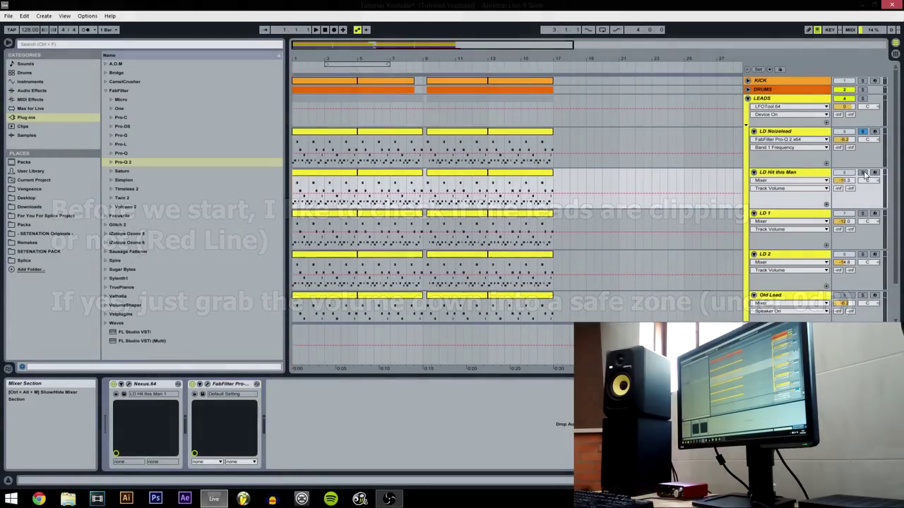
click(129, 385)
key(space)
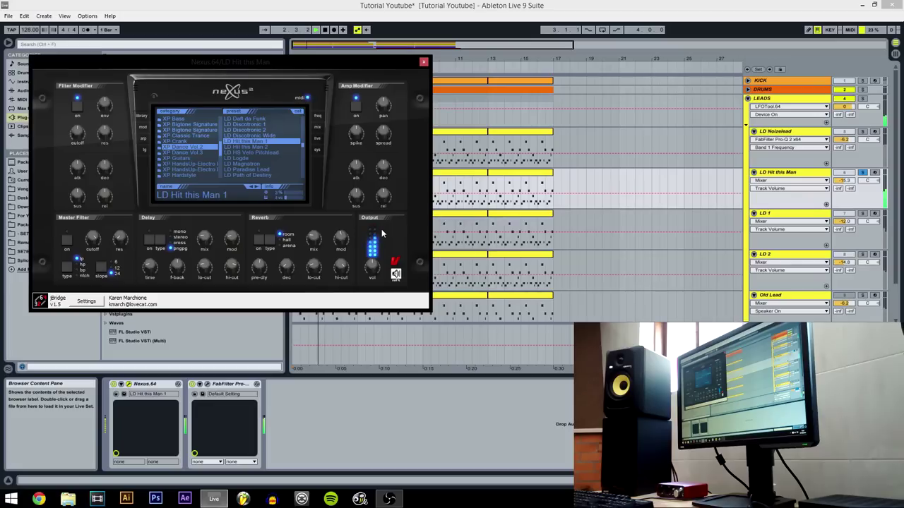
click(423, 63)
click(297, 165)
key(space)
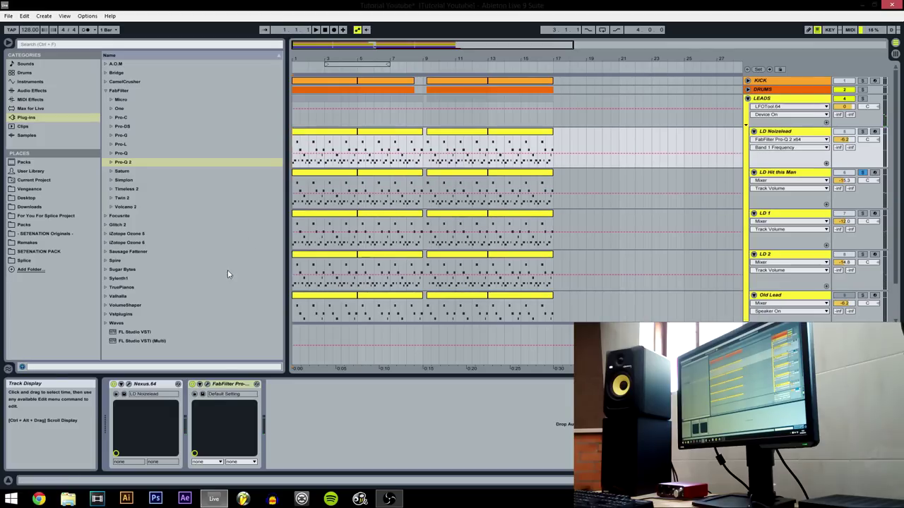
Play LD 1 in solo, settle its Sylenth1 main volume at 4.60 and check the output meter for clipping
click(130, 384)
click(423, 62)
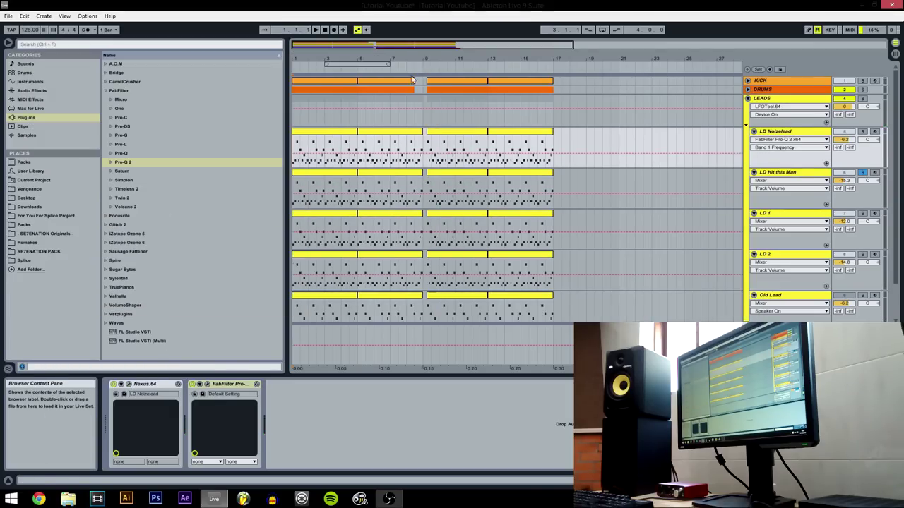
click(718, 216)
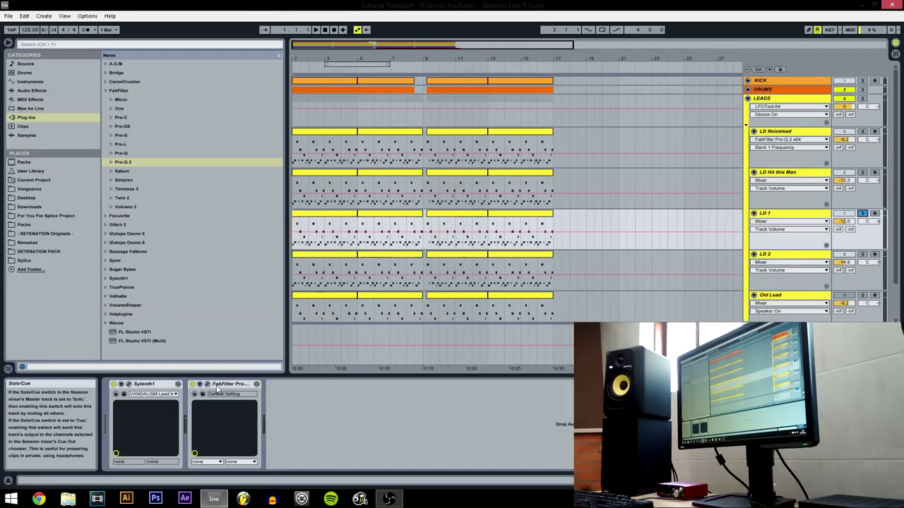
key(space)
click(129, 385)
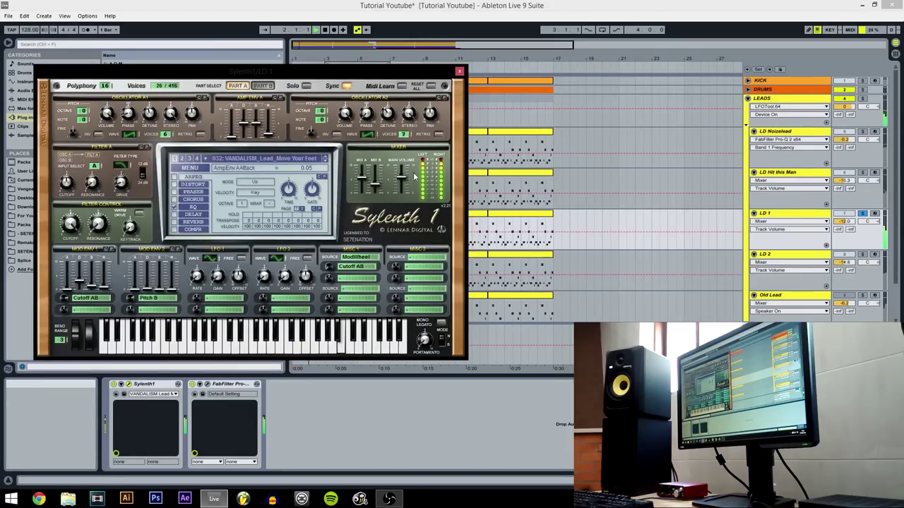
click(401, 181)
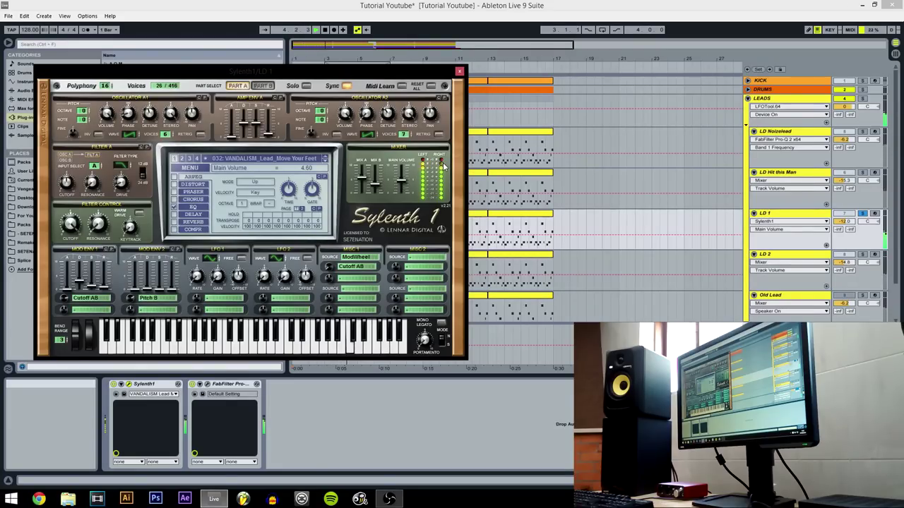
click(459, 72)
Play LD 2 in solo, settle its Sylenth1 main volume at 5.69 and check the output meter for clipping
click(838, 264)
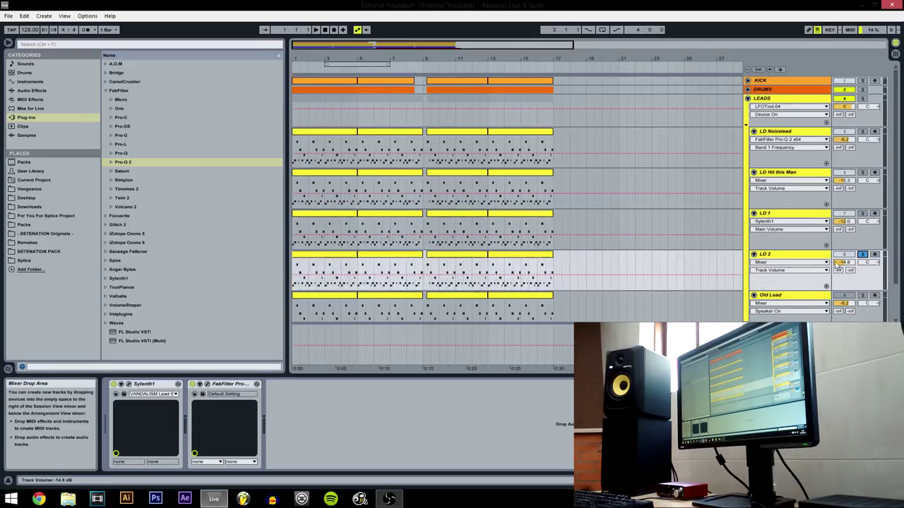
click(129, 385)
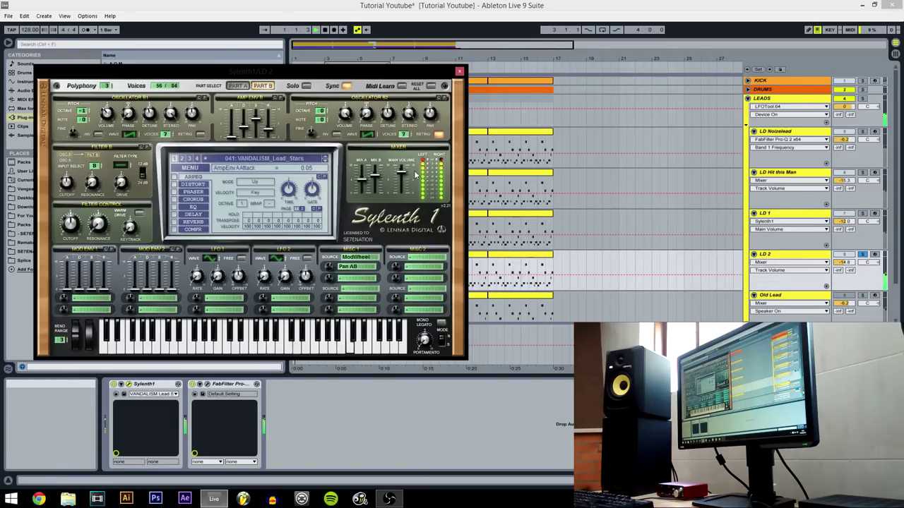
click(401, 182)
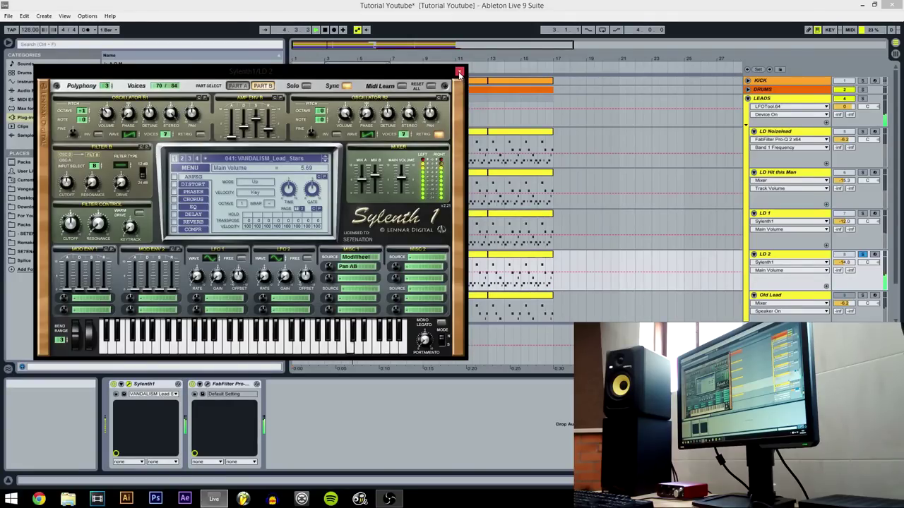
click(459, 73)
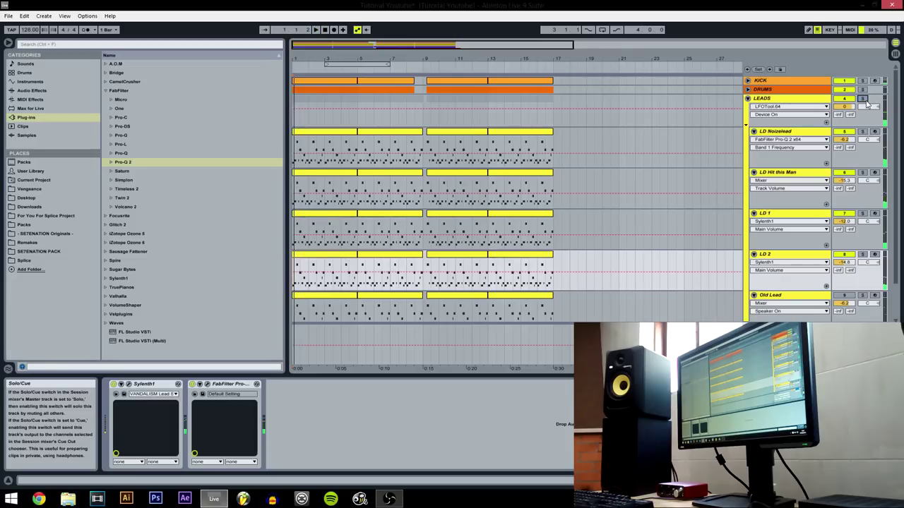
Reactivate the Pro-Q 2 on the LEADS group, review its low cut during playback and save the set
click(777, 99)
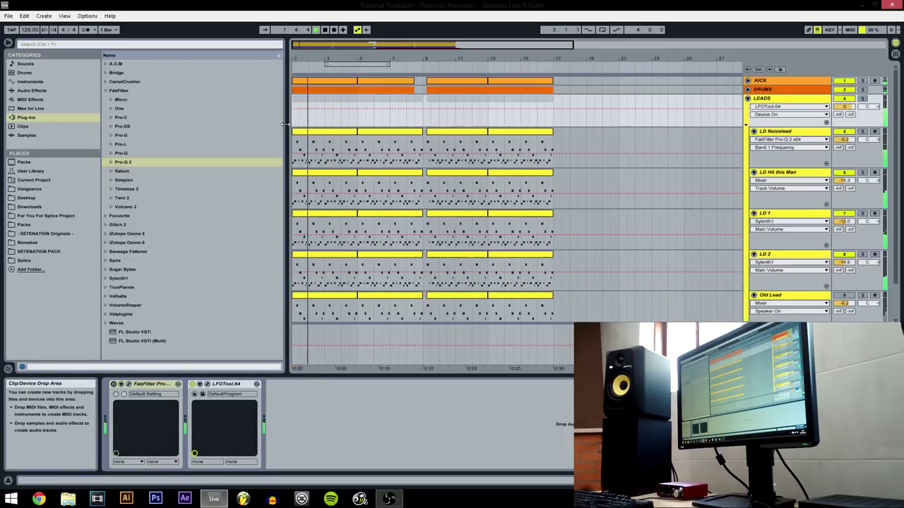
click(106, 90)
click(295, 120)
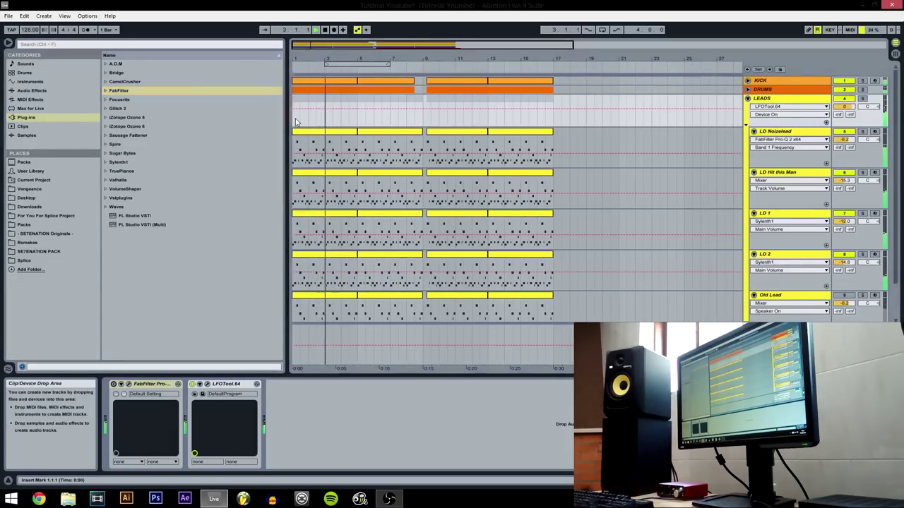
click(129, 384)
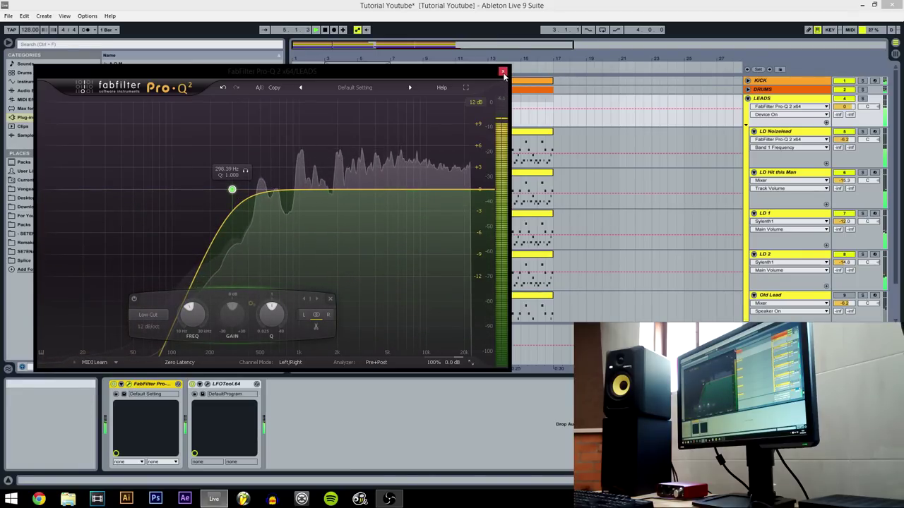
click(503, 71)
click(502, 72)
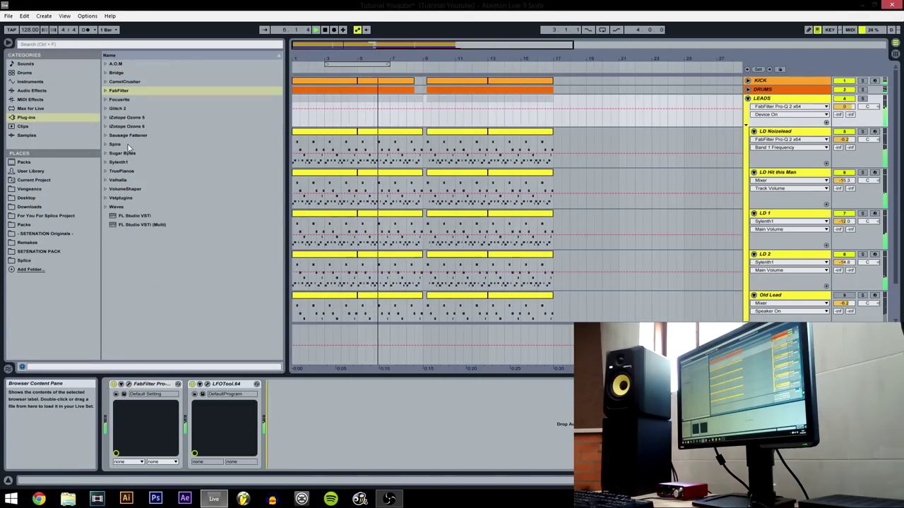
key(ctrl+s)
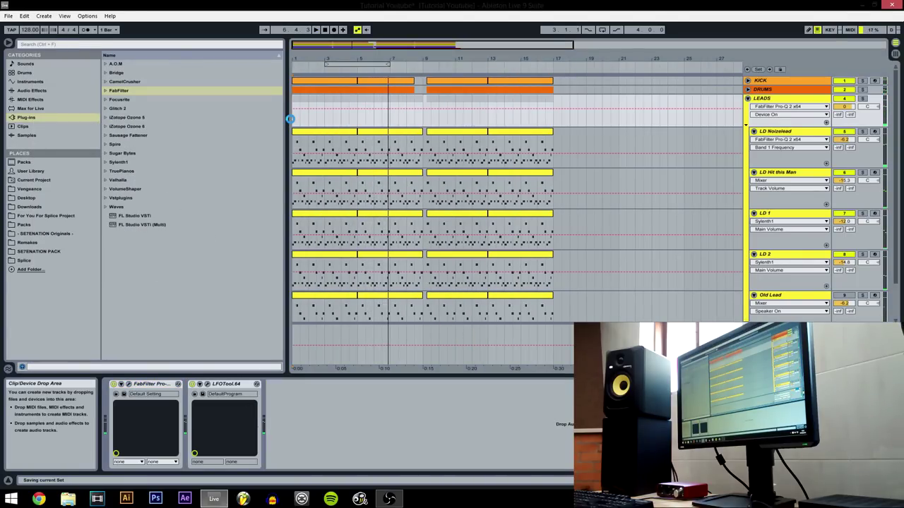
Add a Glue Compressor to the LEADS group between Pro-Q 2 and LFOTool
click(32, 91)
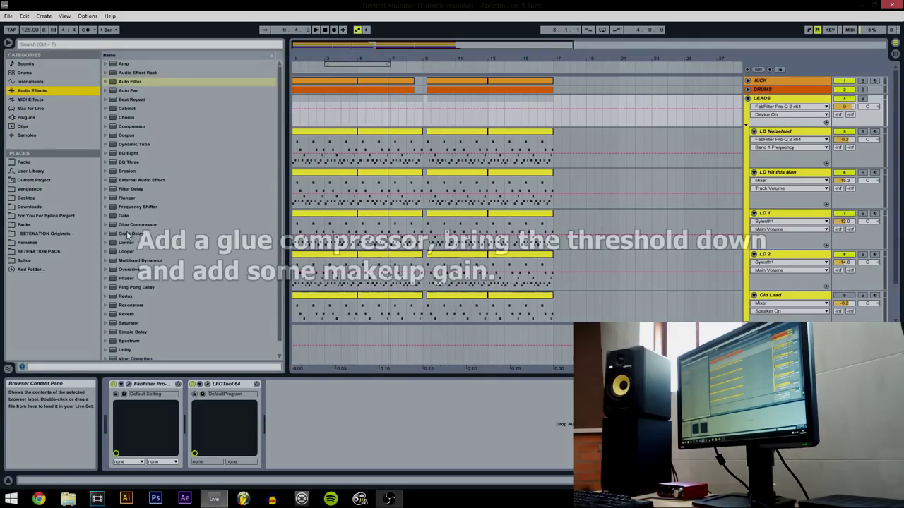
click(124, 225)
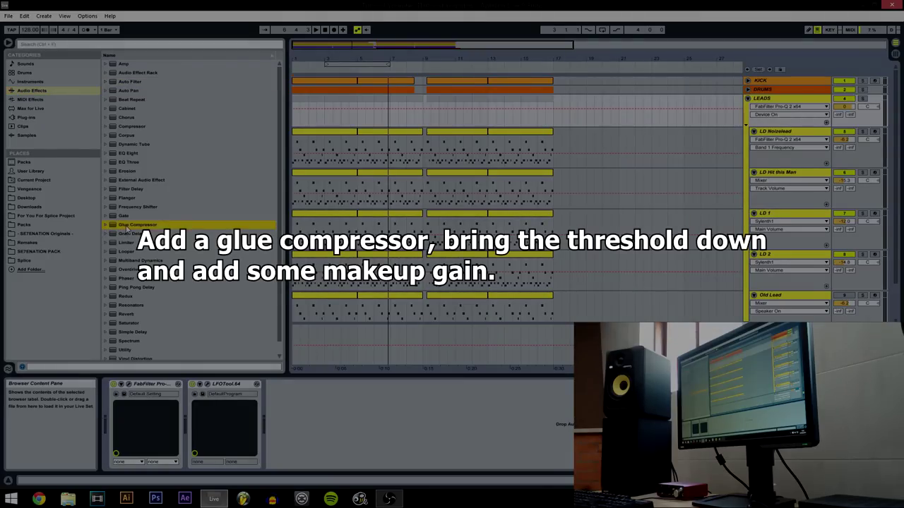
drag(124, 230, 203, 397)
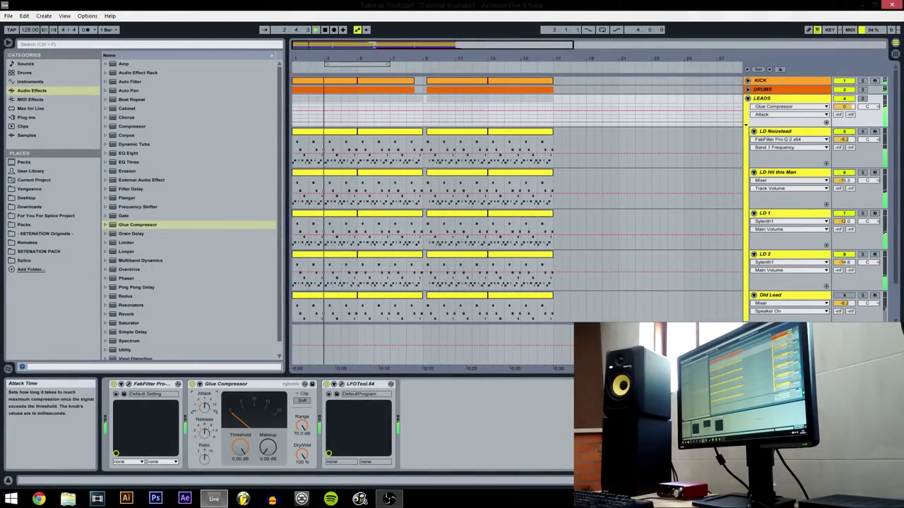
Set the Glue Compressor's threshold to -17.1 dB and its makeup gain to about 2 dB while the leads play
click(242, 449)
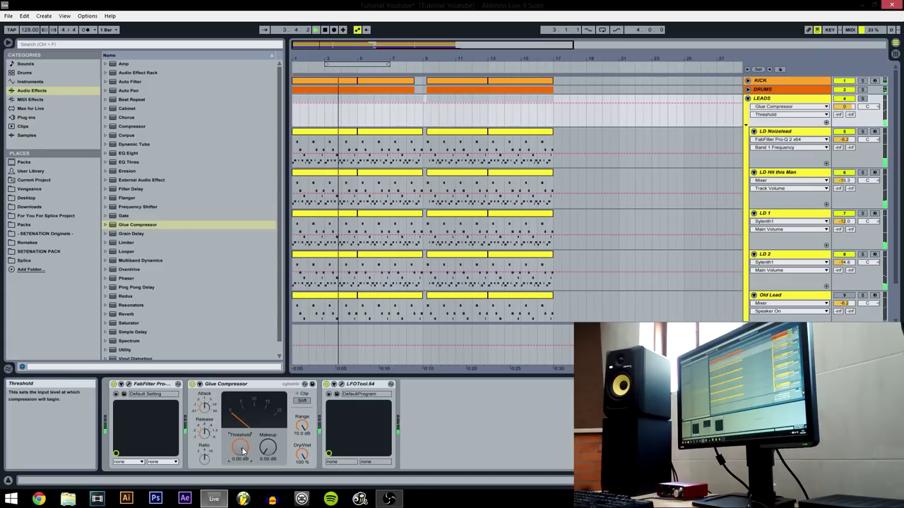
drag(241, 450, 241, 479)
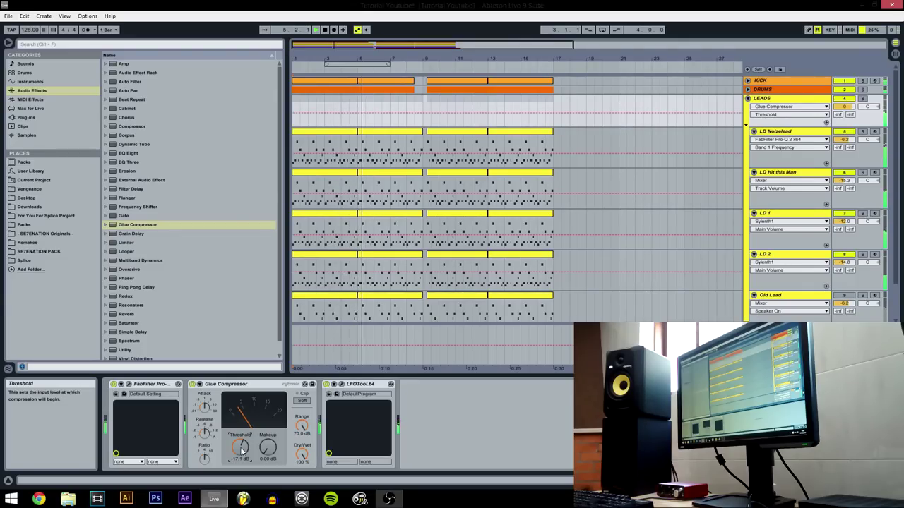
mouse_move(267, 447)
mouse_down()
mouse_move(267, 433)
mouse_move(269, 452)
mouse_up()
key(space)
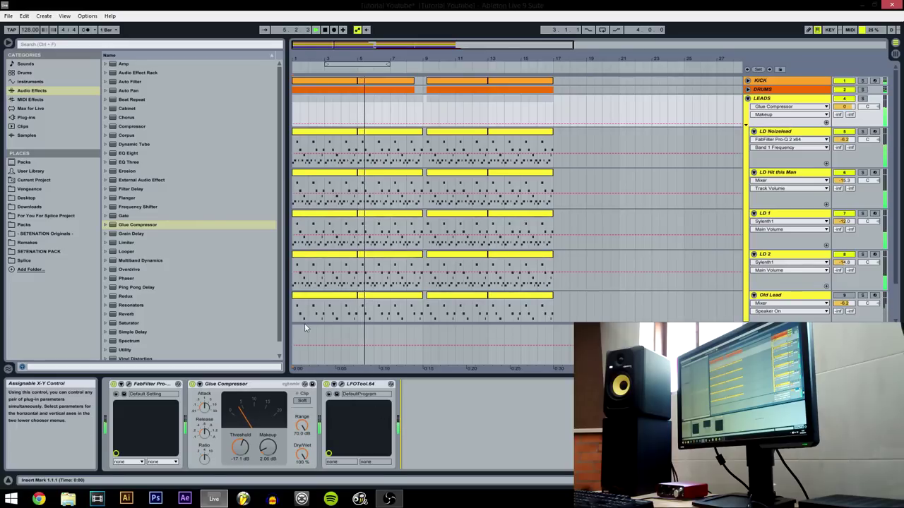
Add FabFilter Saturn to the LEADS group between the Glue Compressor and LFOTool
click(27, 118)
click(105, 90)
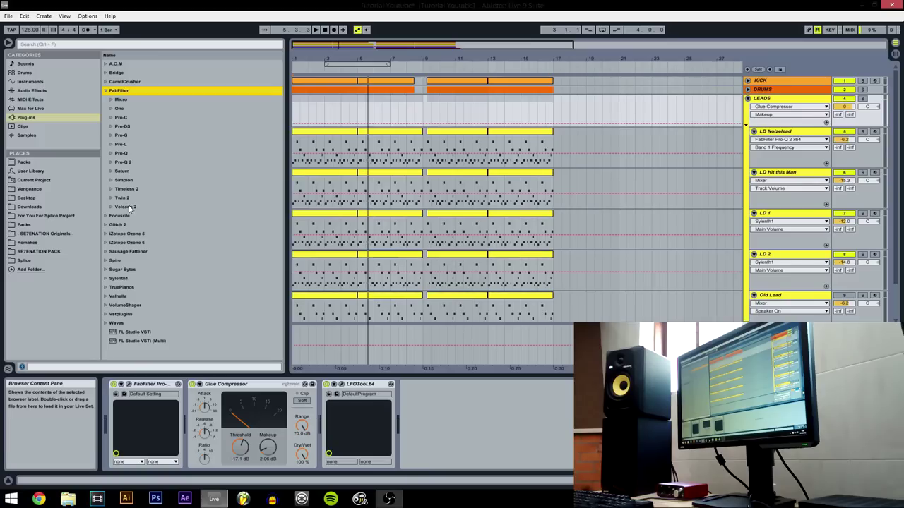
click(110, 171)
drag(152, 188, 327, 406)
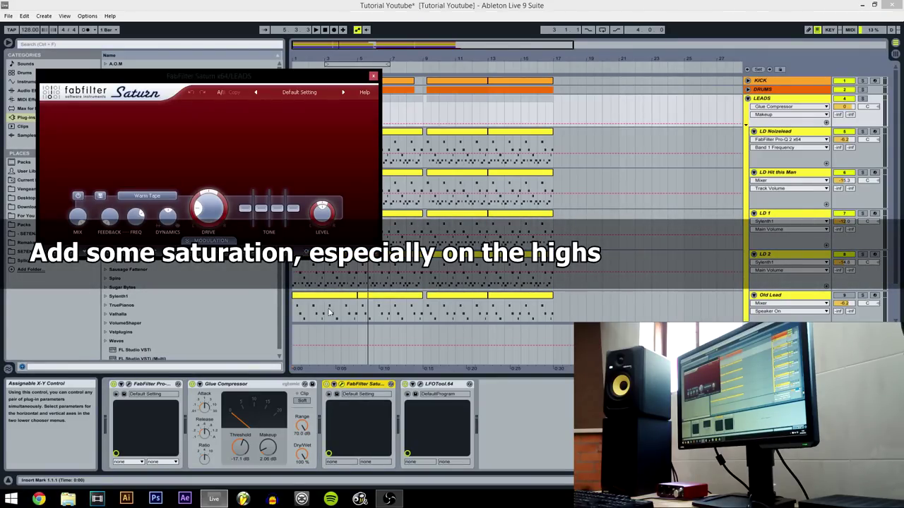
Sweep Saturn's Warm Tape drive during playback and reset it to 0%
key(space)
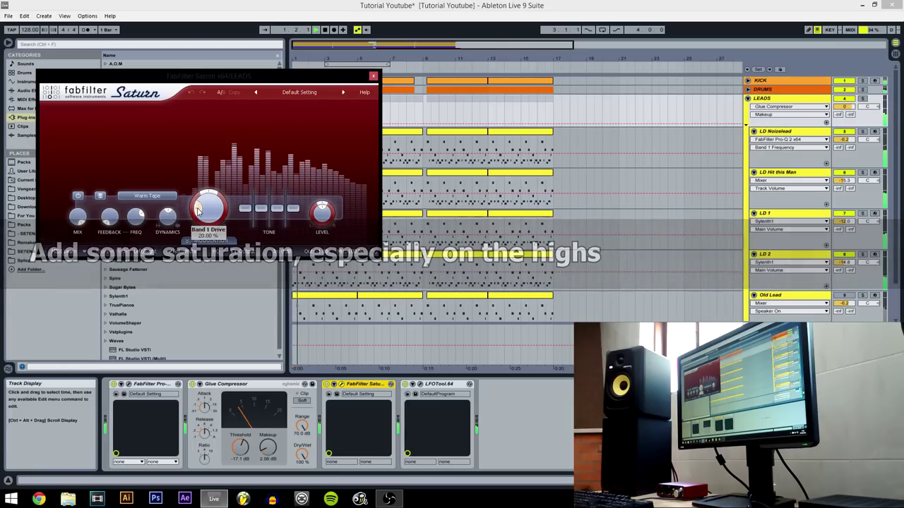
drag(199, 210, 238, 126)
double_click(209, 214)
text(0)
key(Return)
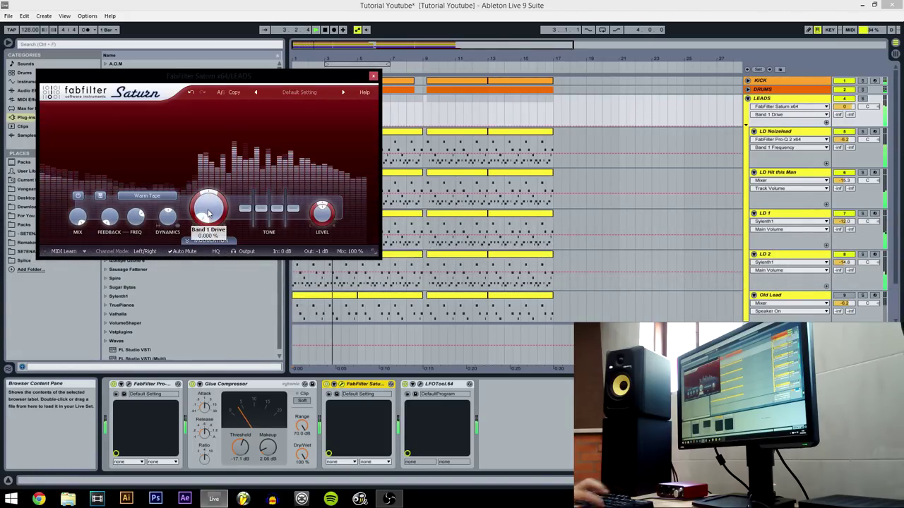
Raise Saturn's drive by ear to a low setting of about 8% during playback
key(space)
key(space)
drag(204, 222, 198, 220)
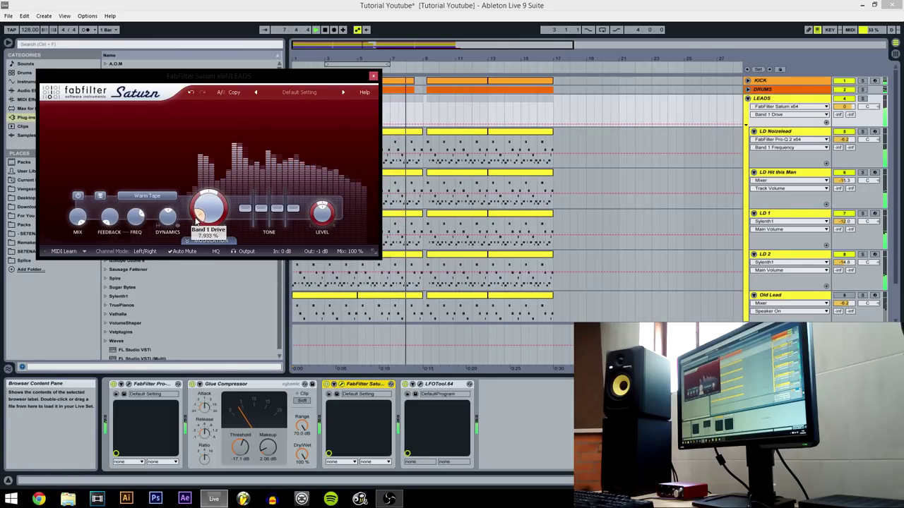
drag(197, 221, 199, 217)
key(space)
click(197, 217)
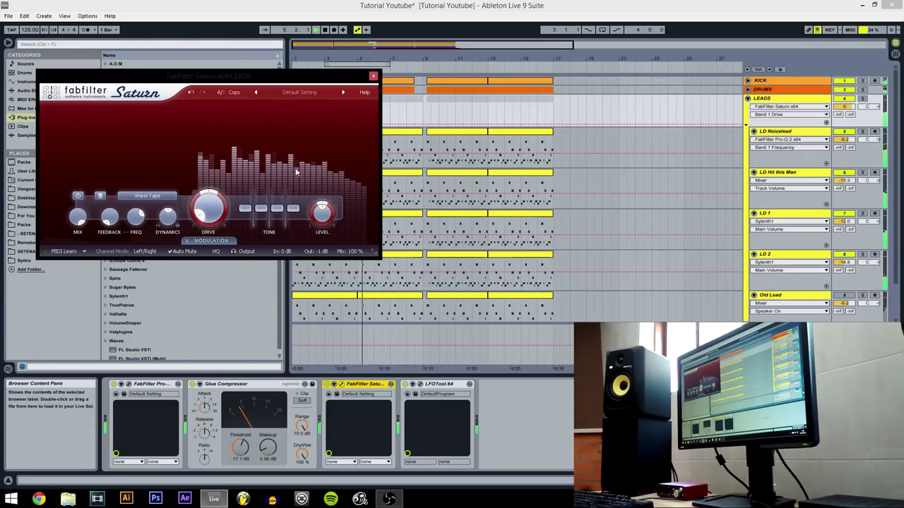
Split Saturn into two bands with a crossover at about 3.5 kHz, and solo the high band to fine-tune the split
click(293, 108)
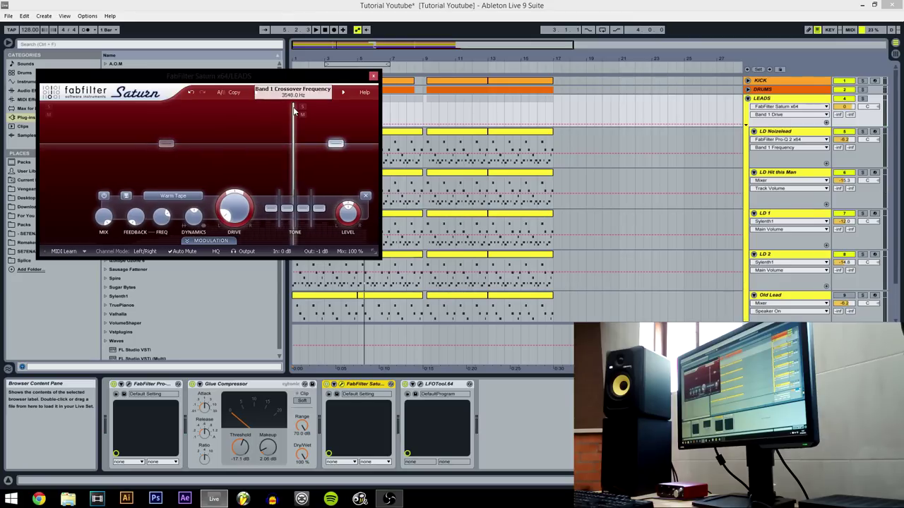
key(space)
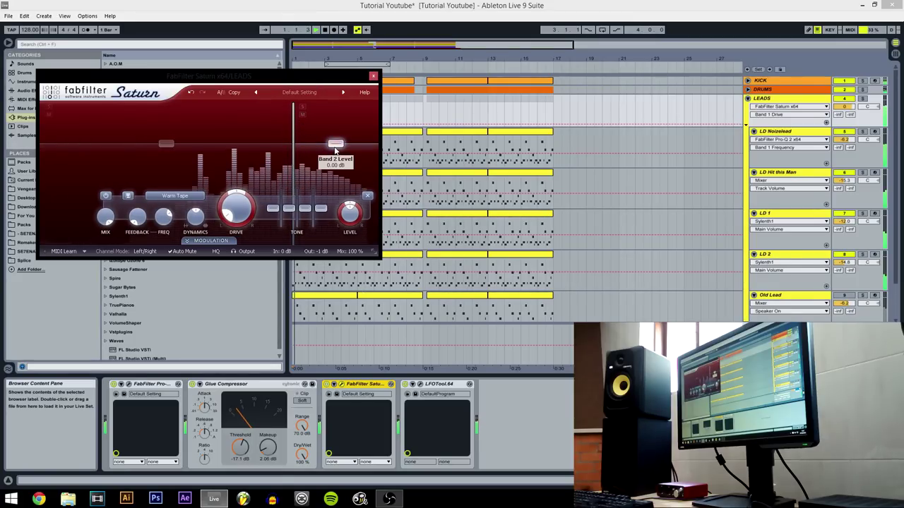
click(302, 109)
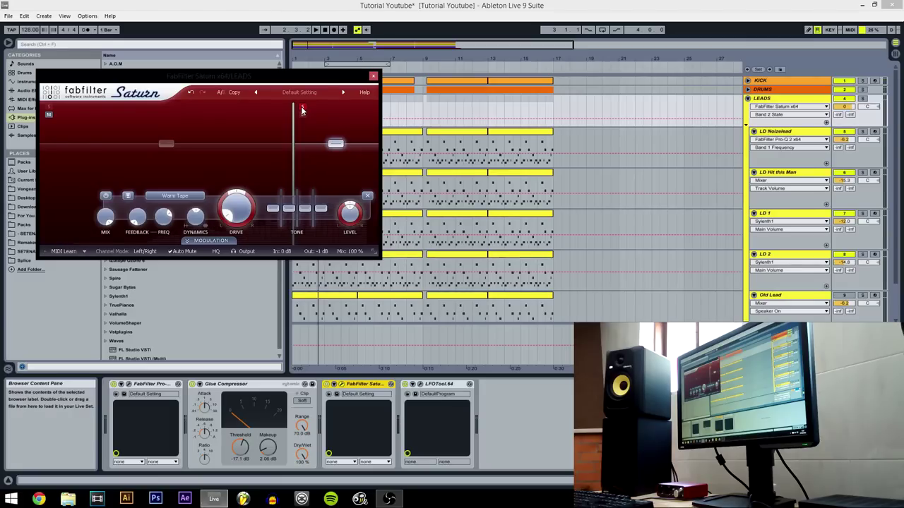
click(294, 146)
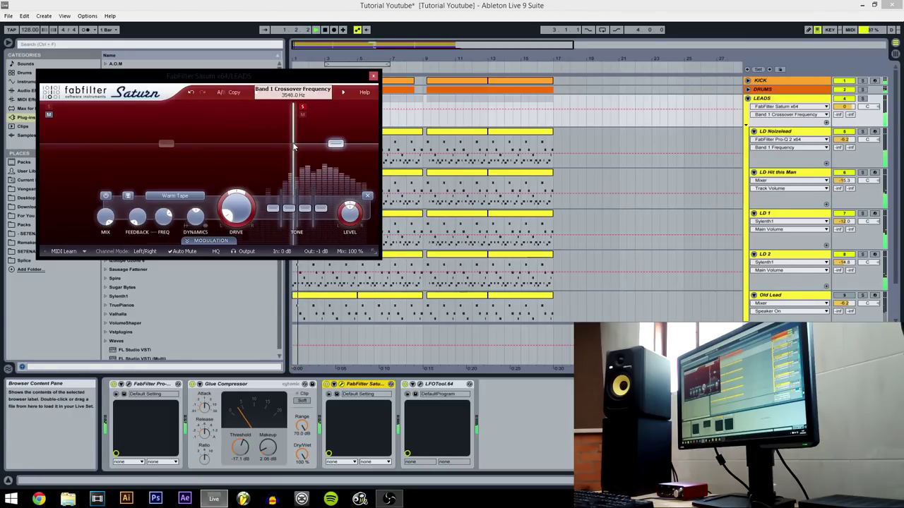
drag(294, 146, 291, 165)
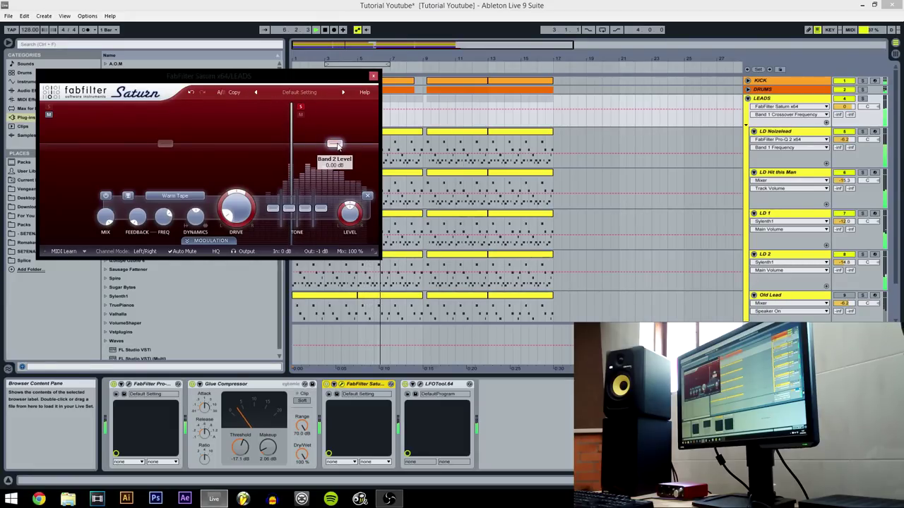
Try a slightly higher level on Saturn's high band, return it to 0 dB and play the leads with that band unsoloed
drag(338, 145, 338, 142)
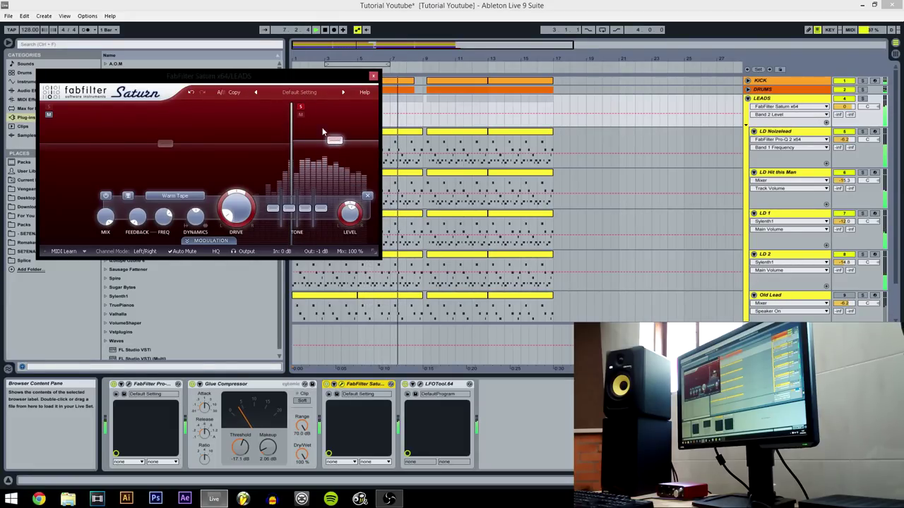
key(space)
click(301, 107)
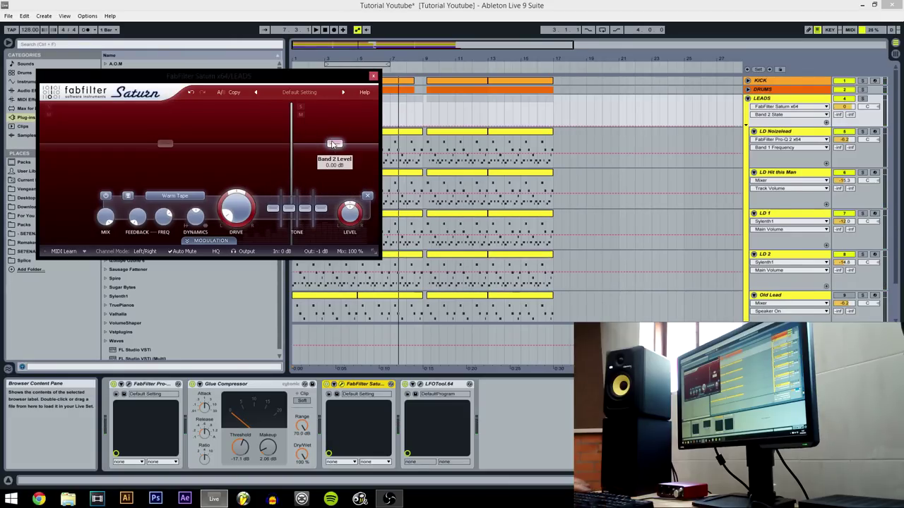
key(space)
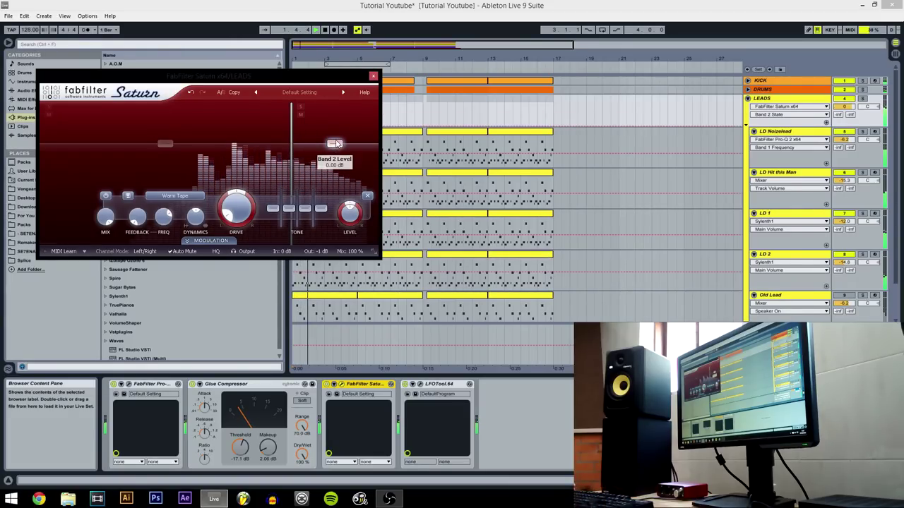
Raise Saturn's band 2 level to about +2.5 dB and collapse the Saturn plug-in folder
drag(337, 144, 335, 143)
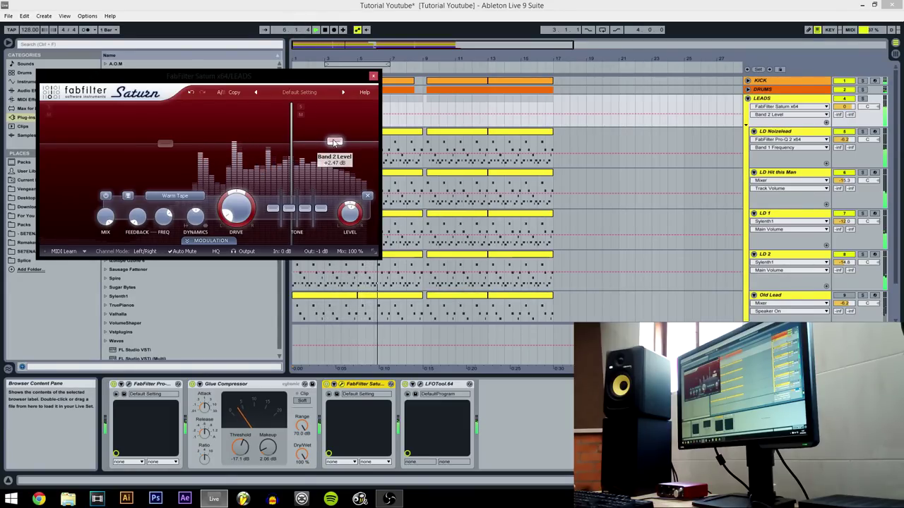
click(373, 76)
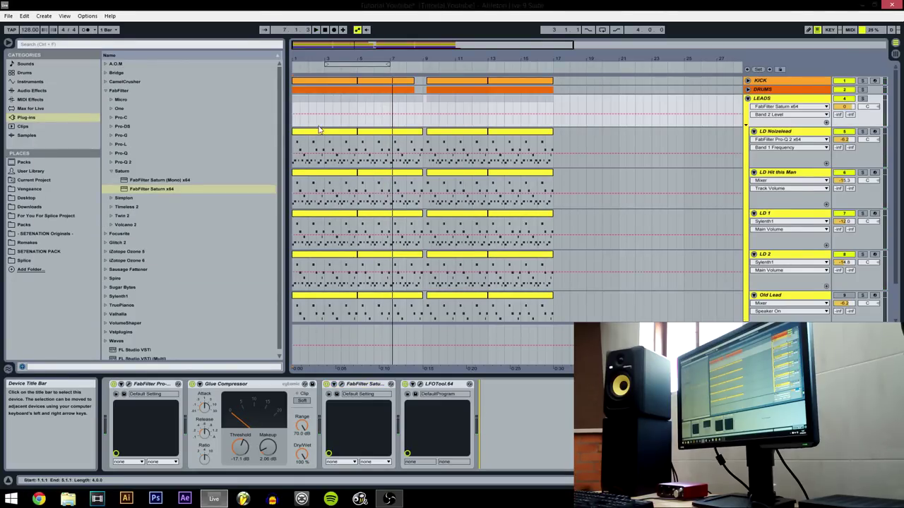
click(111, 172)
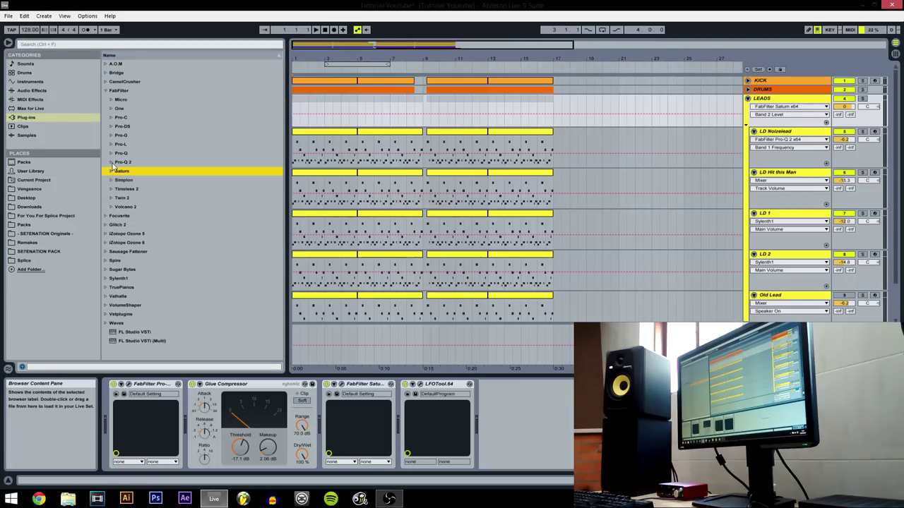
Copy the Pro-Q 2 equalizer from the start of the LEADS chain to just after Saturn and briefly audition it
click(151, 384)
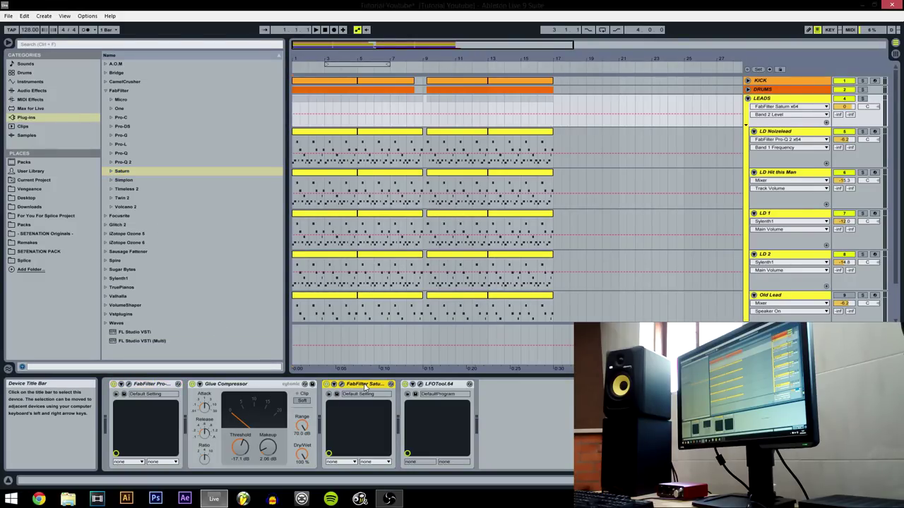
key(ctrl+v)
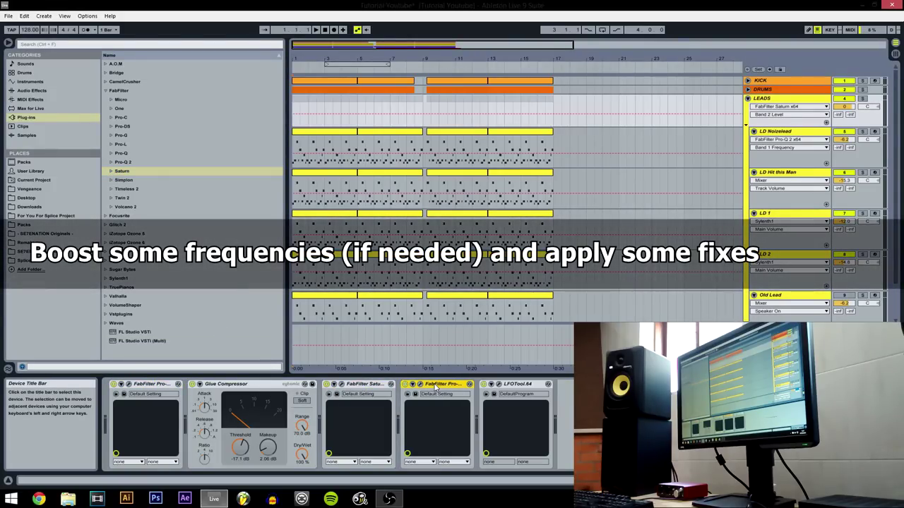
click(420, 386)
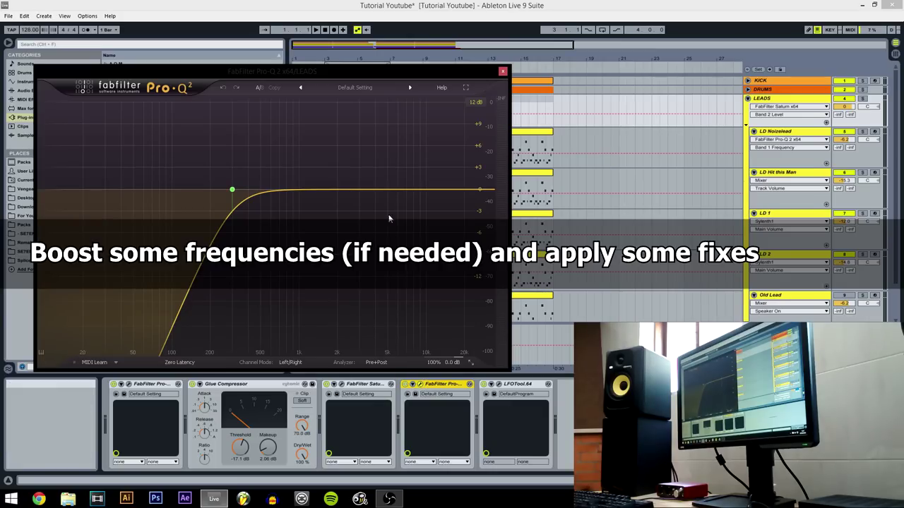
key(space)
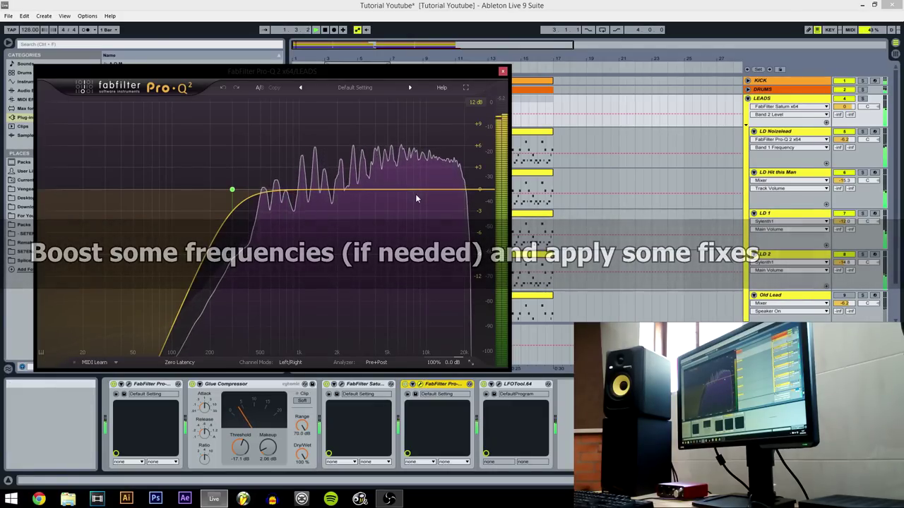
drag(350, 73, 457, 72)
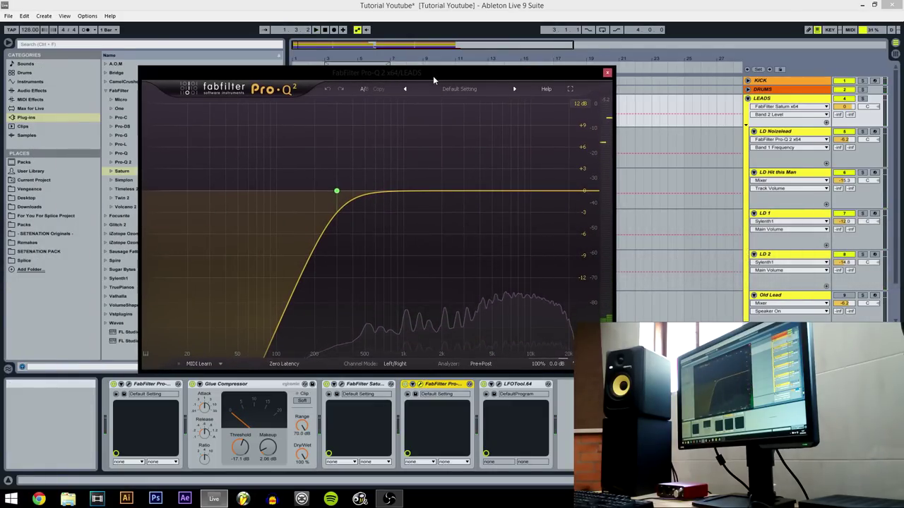
click(605, 75)
key(Tab)
key(Tab)
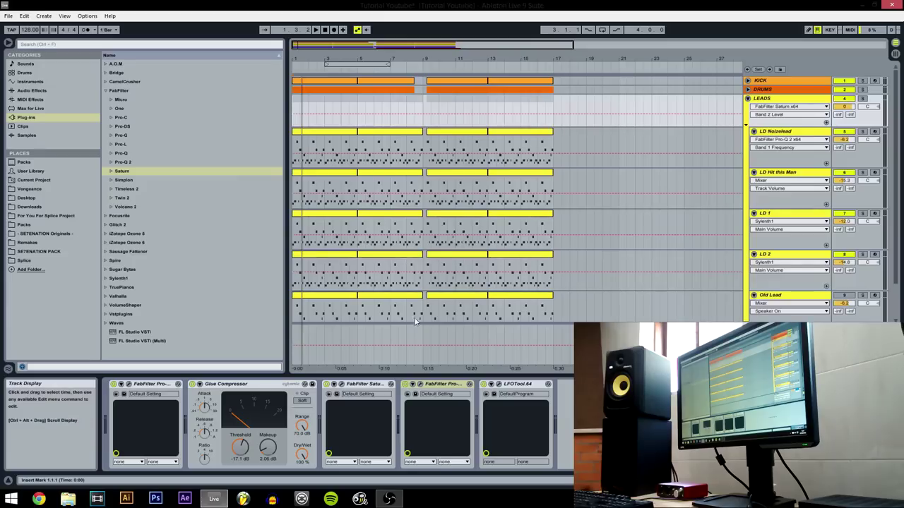
Add a second band near 16 kHz in the copied Pro-Q 2 and set its shape to Bell
click(421, 384)
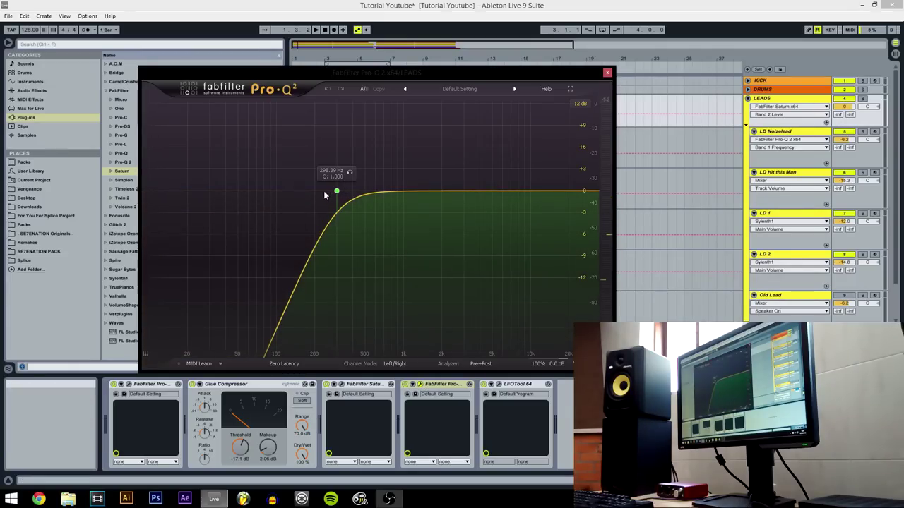
key(space)
click(556, 190)
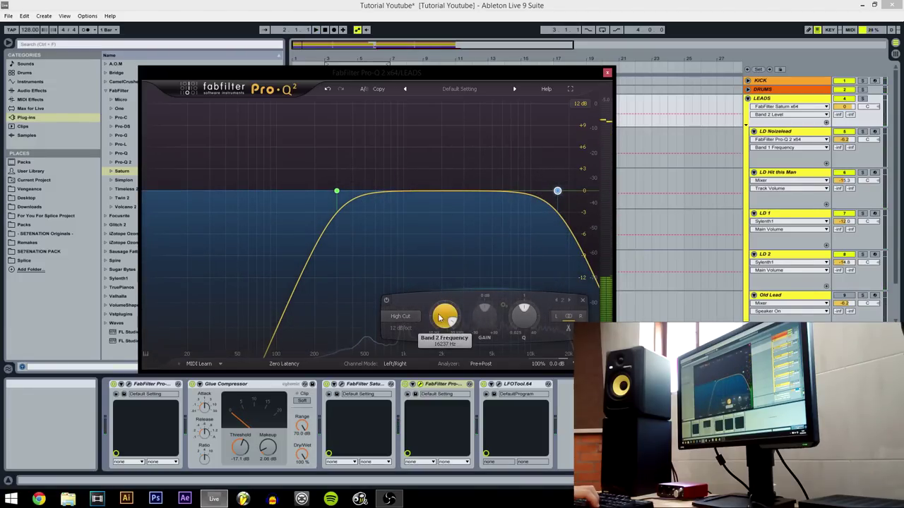
click(411, 321)
click(407, 330)
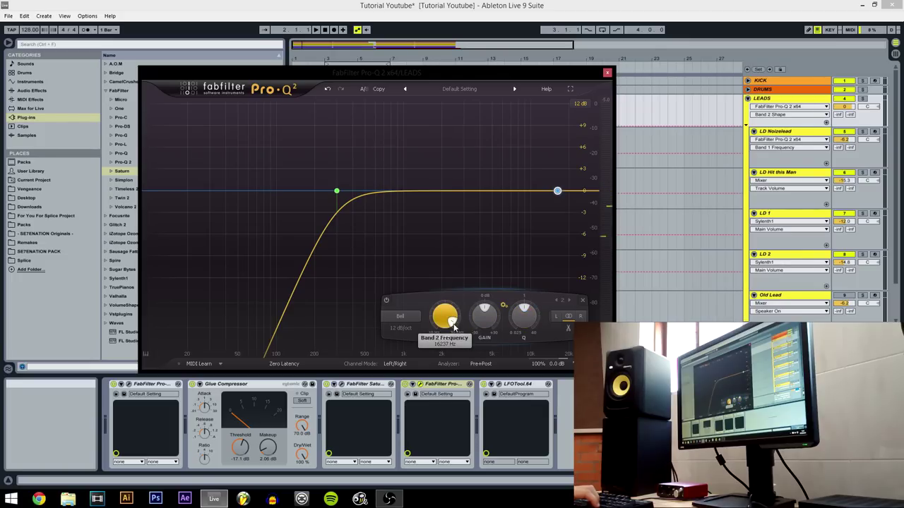
key(space)
key(space)
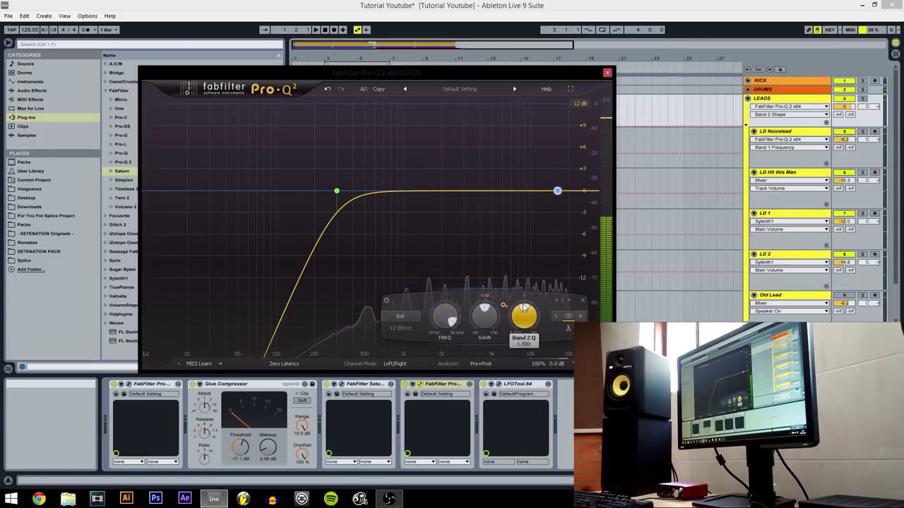
Shape the high bell band during playback into a boost of about 3 dB near 19.9 kHz with Q about 1.58
key(space)
drag(557, 191, 567, 173)
drag(525, 316, 526, 308)
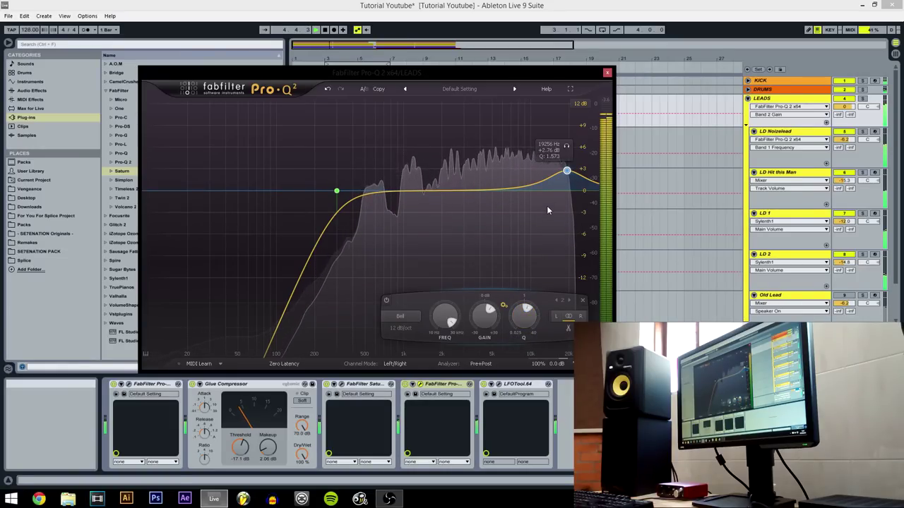
drag(566, 171, 570, 170)
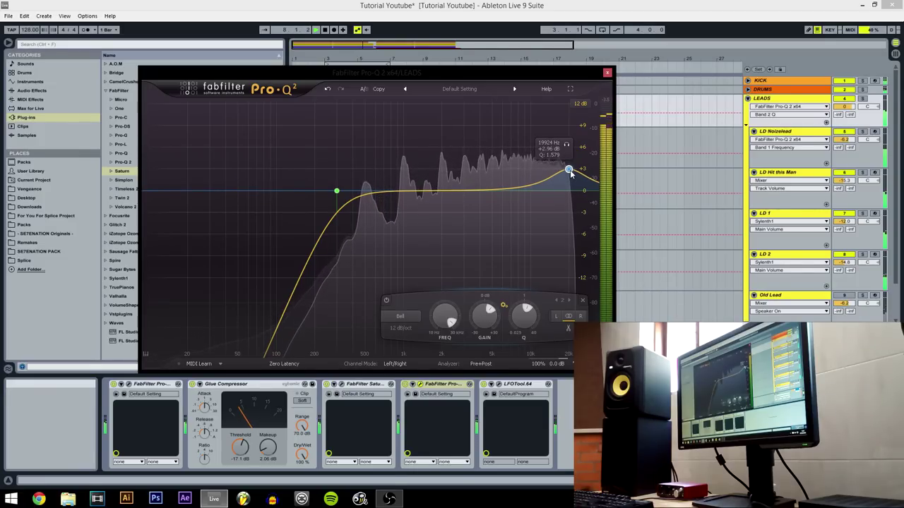
key(space)
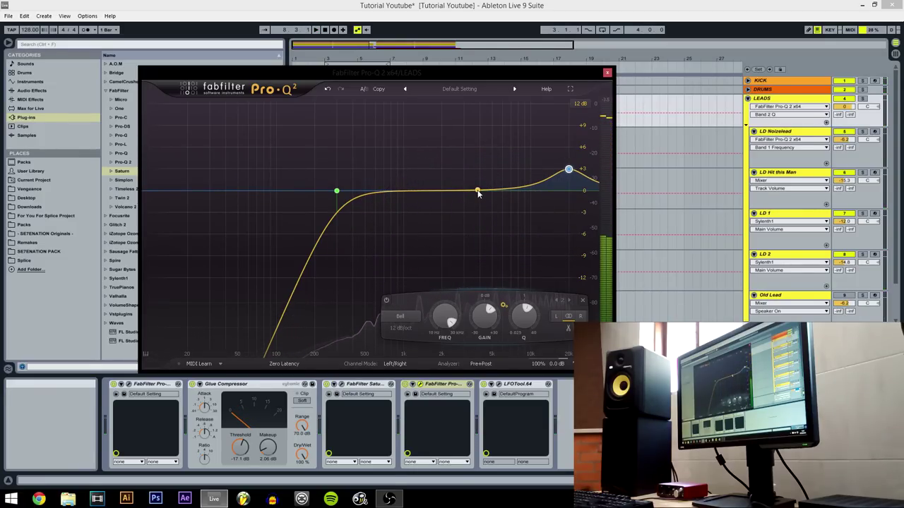
Add a third band with a slight cut of about 0.45 dB near 4.9 kHz and Q about 1
key(space)
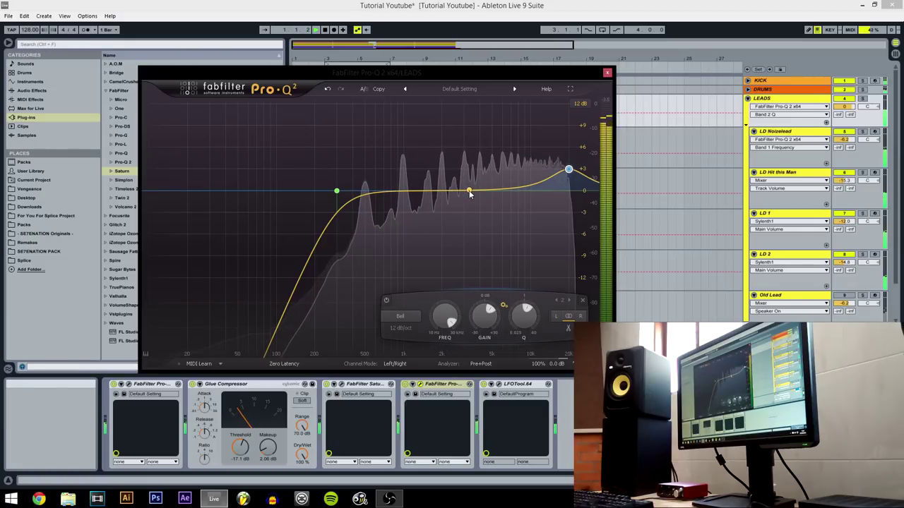
click(470, 195)
drag(470, 195, 515, 209)
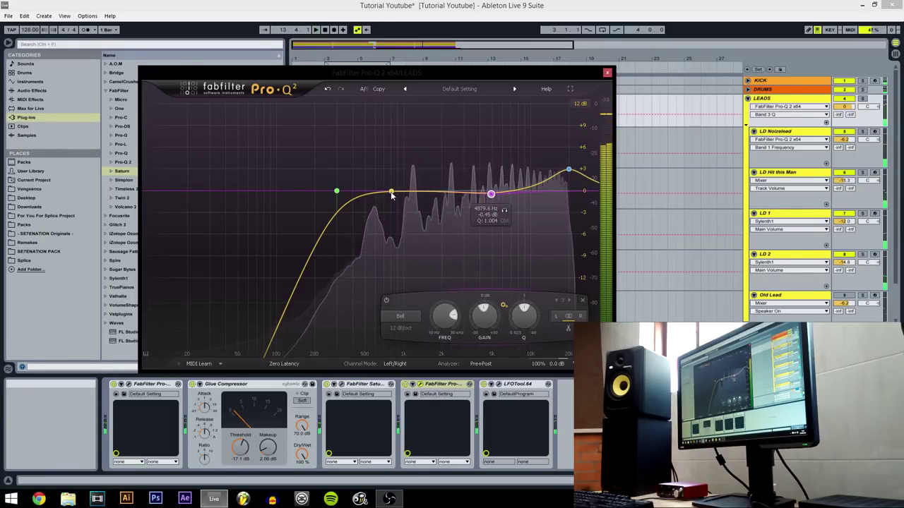
Add a fourth band boosting about 0.45 dB with Q about 1.16, and sweep it to about 1.5 kHz while auditioning it
drag(391, 192, 393, 189)
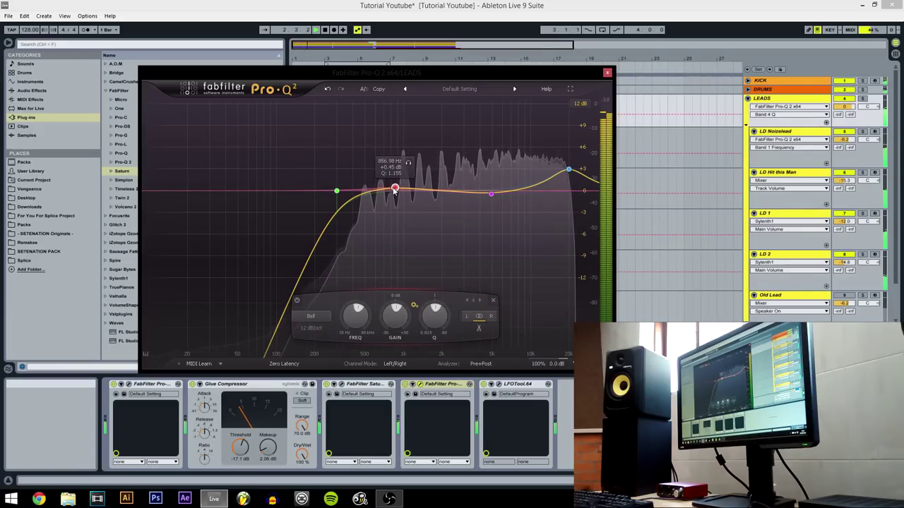
drag(397, 192, 446, 170)
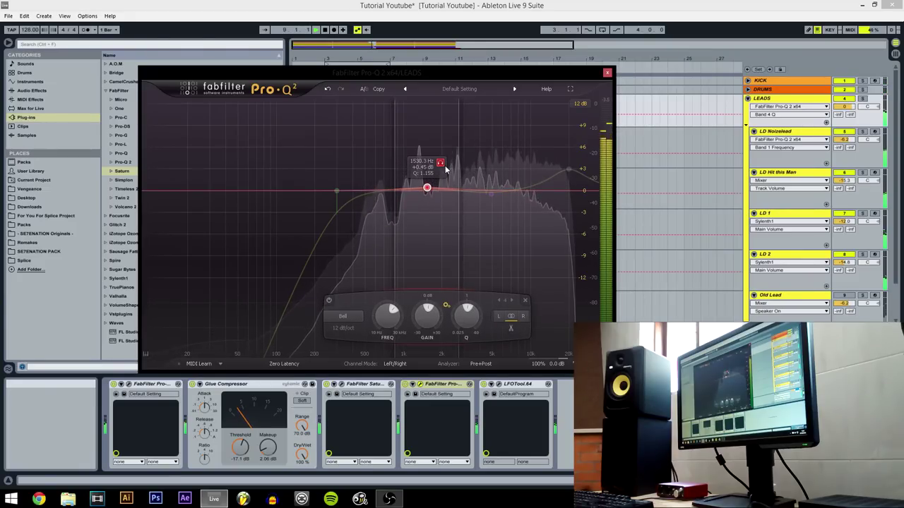
drag(445, 170, 445, 170)
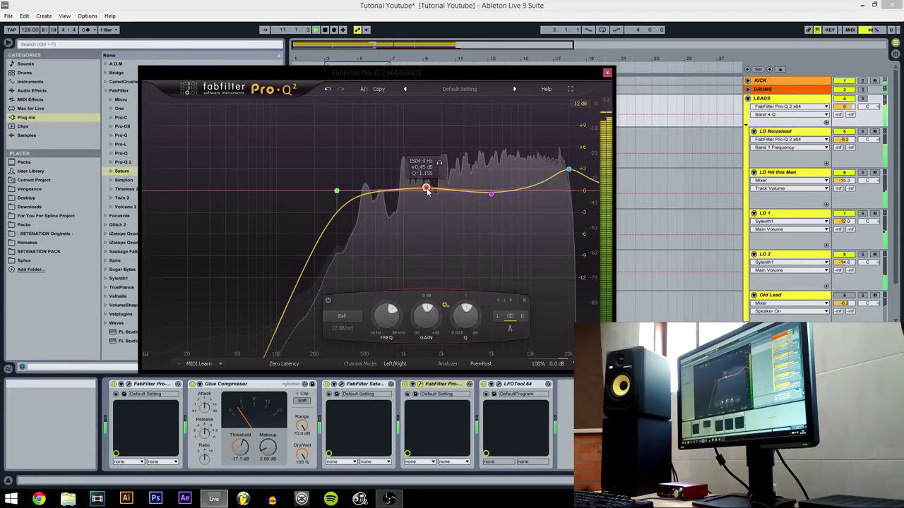
drag(425, 191, 428, 191)
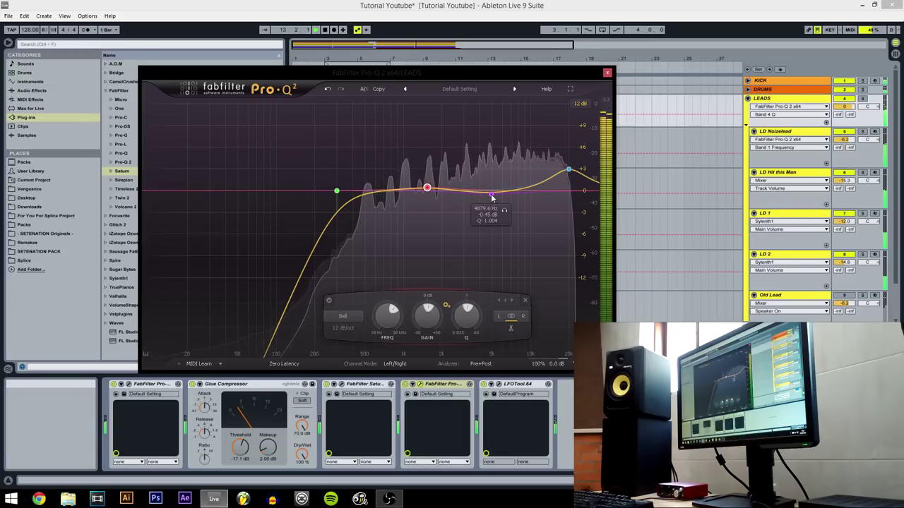
Solo the LEADS group and compare its sound with the second Pro-Q 2 bypassed and active
click(492, 195)
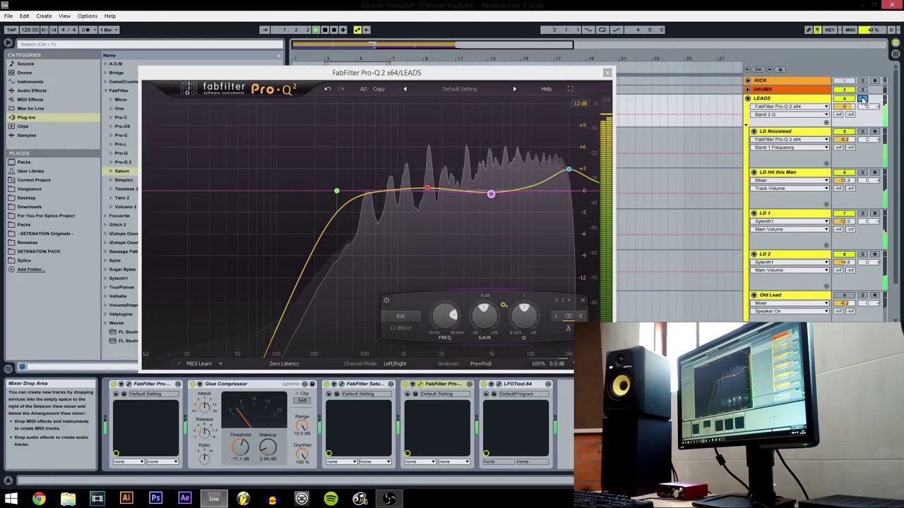
click(406, 385)
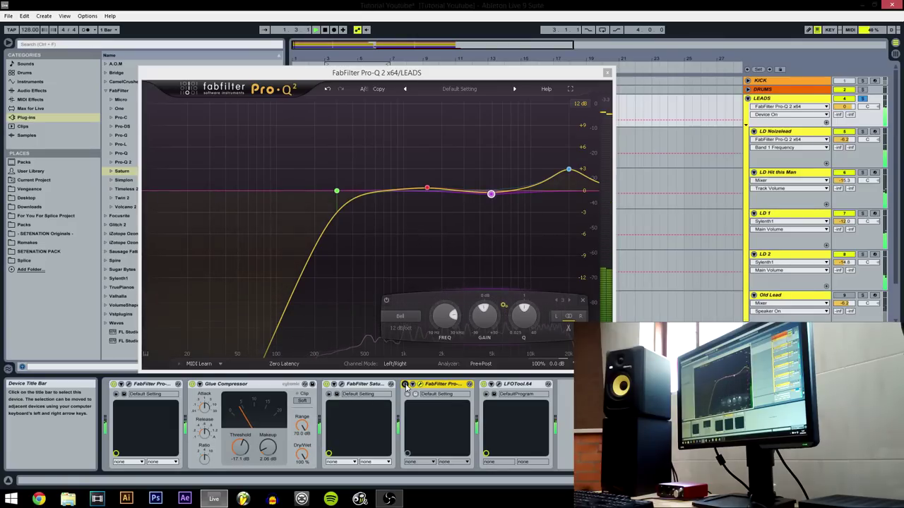
click(406, 384)
Ease the high boost to about +2.8 dB near 19.4 kHz and unsolo the LEADS group
drag(574, 171, 568, 173)
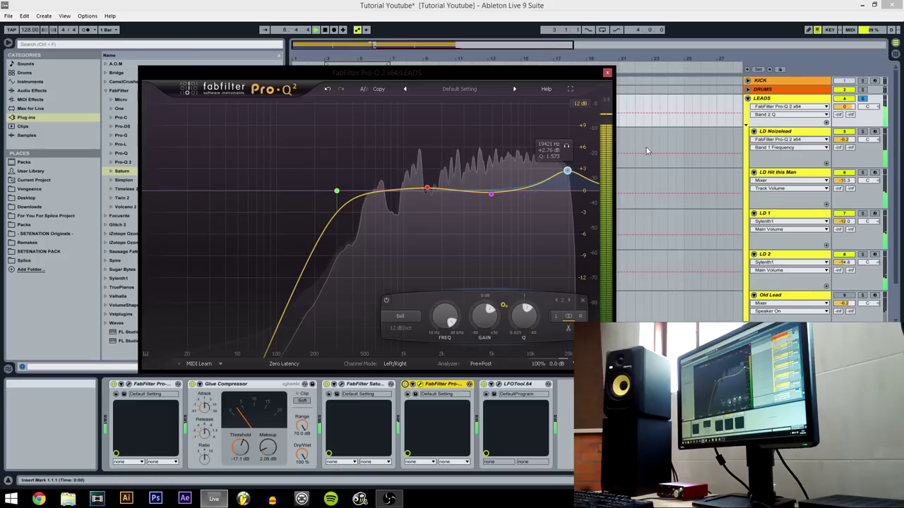
key(space)
click(862, 99)
Fine-tune the high boost to about 19.6 kHz during playback and save the Live set
key(space)
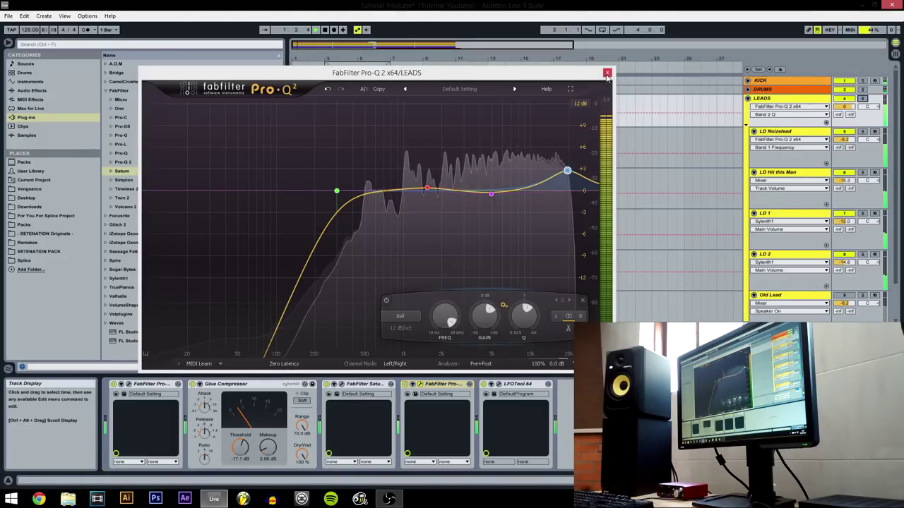
click(570, 173)
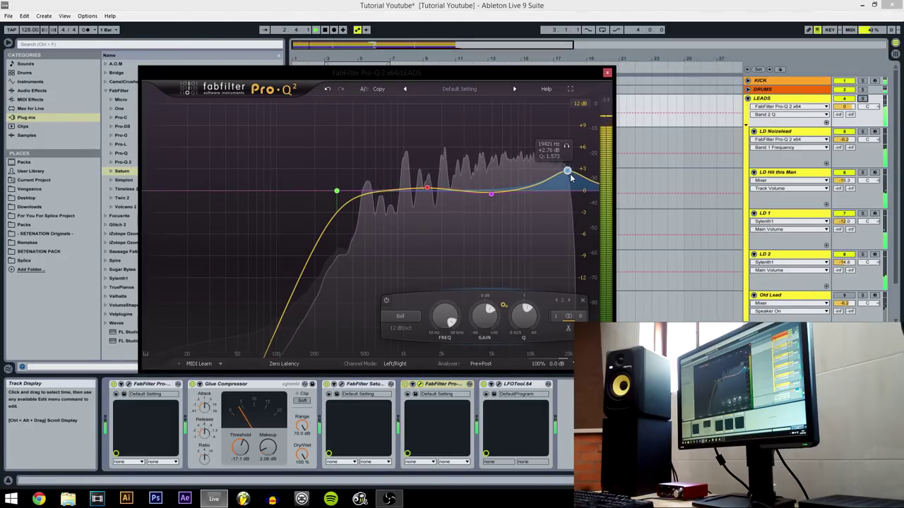
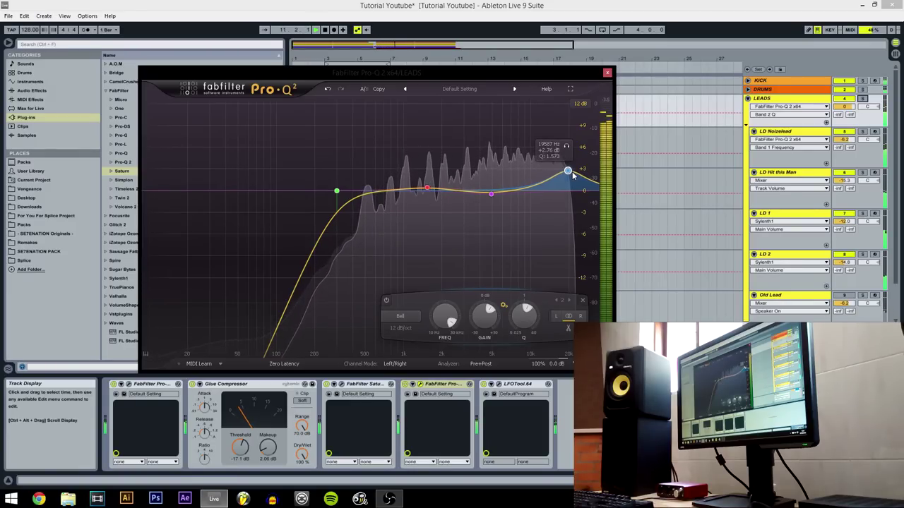
key(space)
click(607, 73)
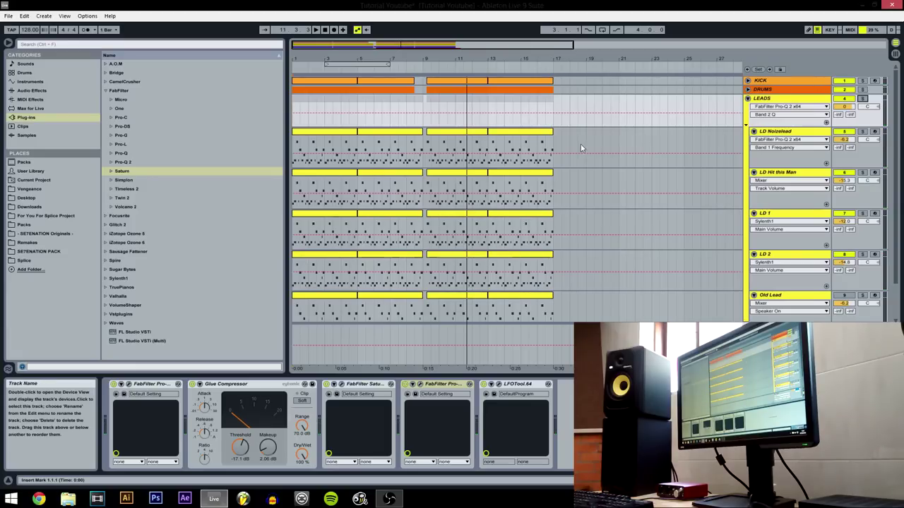
key(ctrl+s)
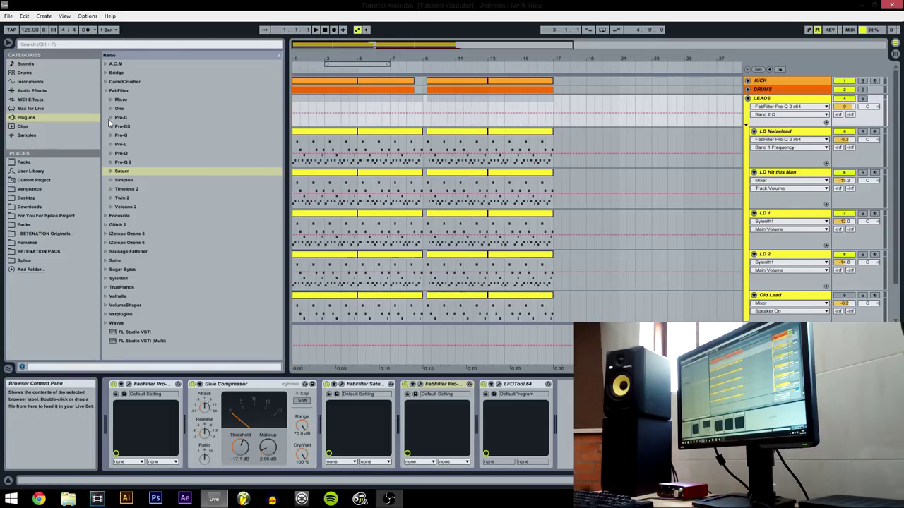
Insert ValhallaVintageVerb from the Valhalla plug-ins between the second Pro-Q 2 and LFOTool on LEADS
click(106, 92)
click(106, 181)
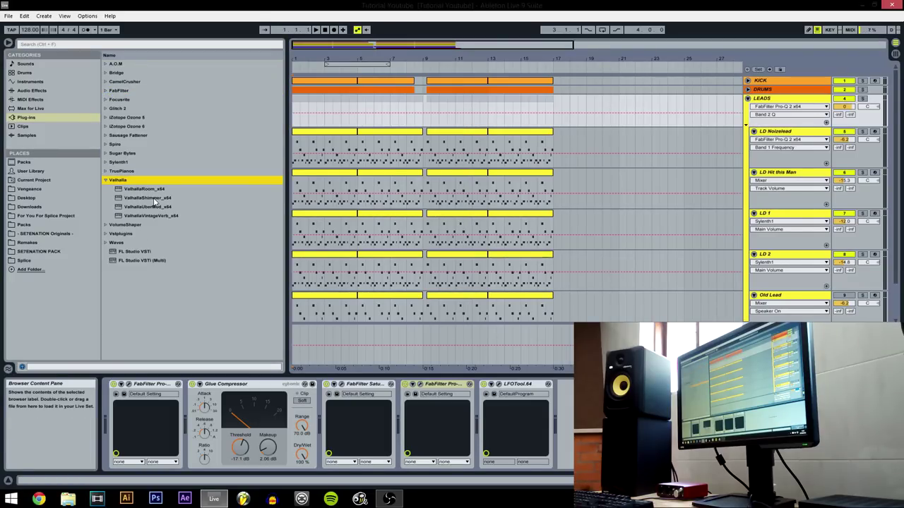
drag(155, 220, 480, 390)
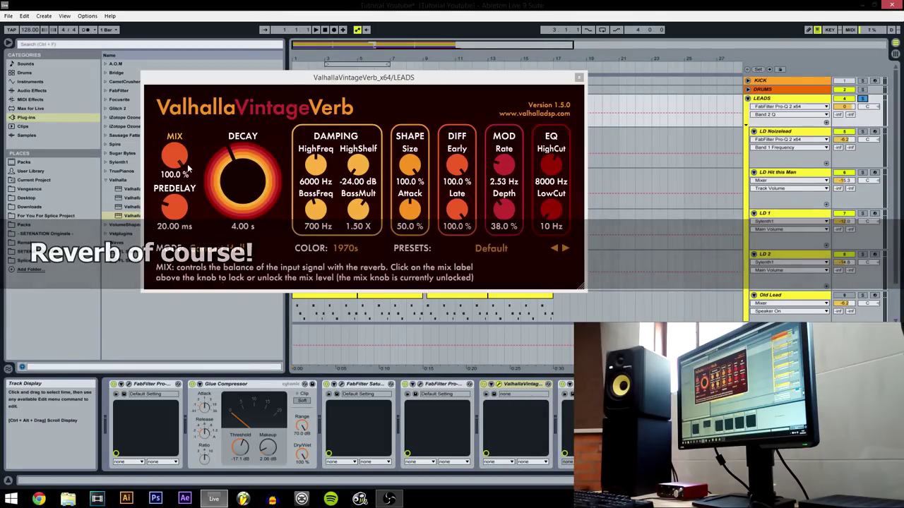
Set the reverb's mix to 27% and its predelay to 0 ms
mouse_move(175, 168)
mouse_down()
mouse_move(172, 212)
mouse_move(171, 131)
mouse_move(175, 176)
mouse_up()
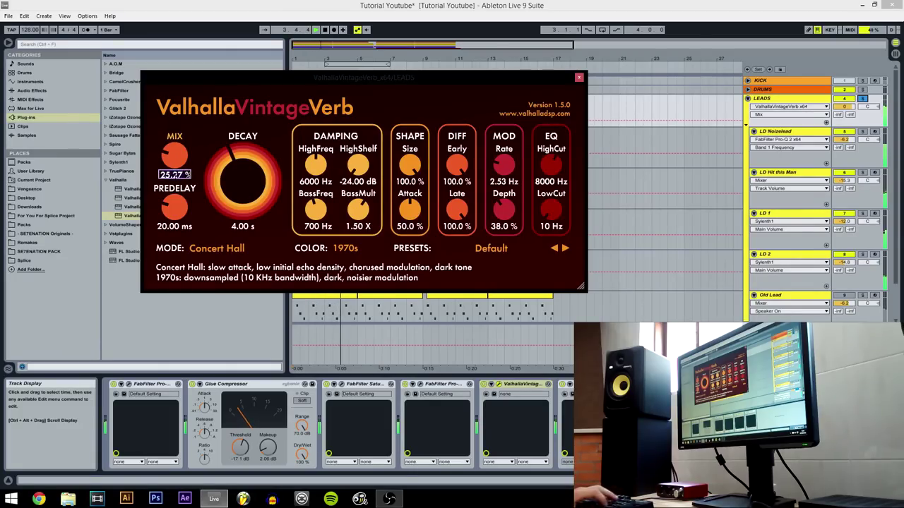
drag(175, 175, 215, 264)
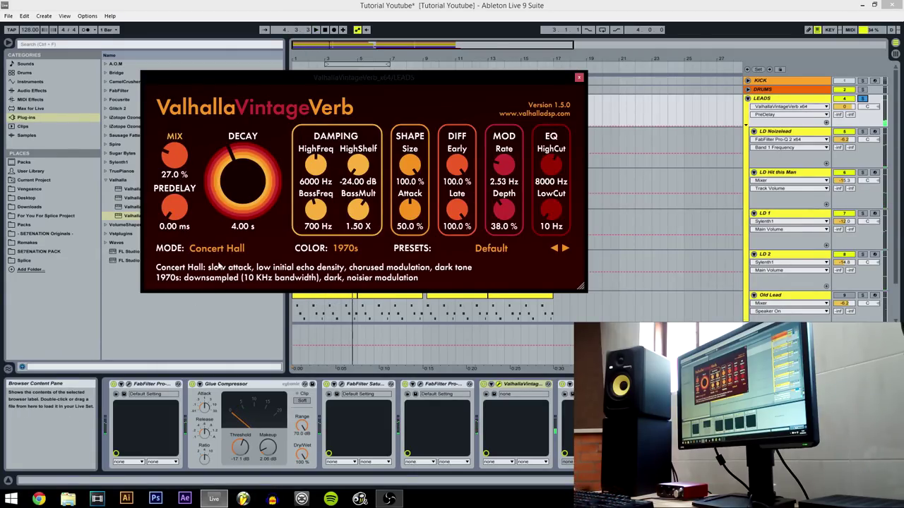
Try reverb decay times of 0.2 s and 1.80 s on the LEADS group
key(space)
click(241, 226)
text(0)
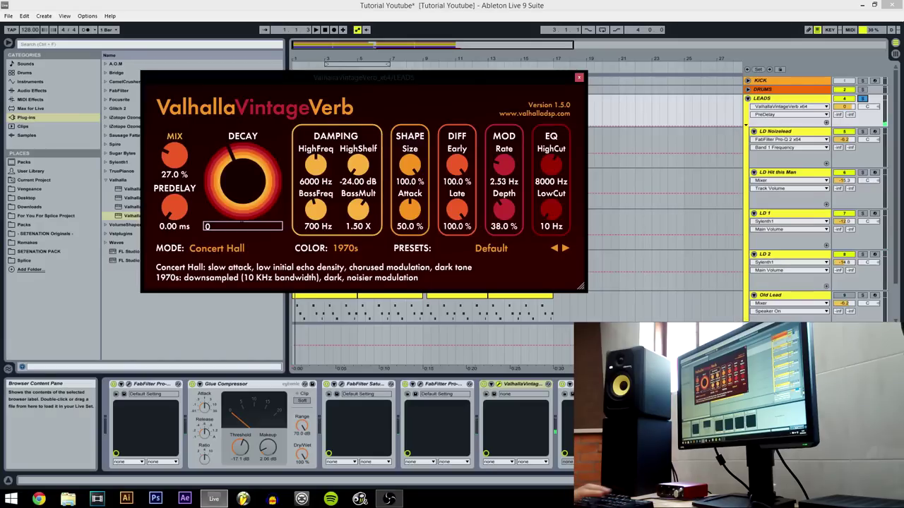
text(.2)
key(Return)
click(245, 225)
text(1)
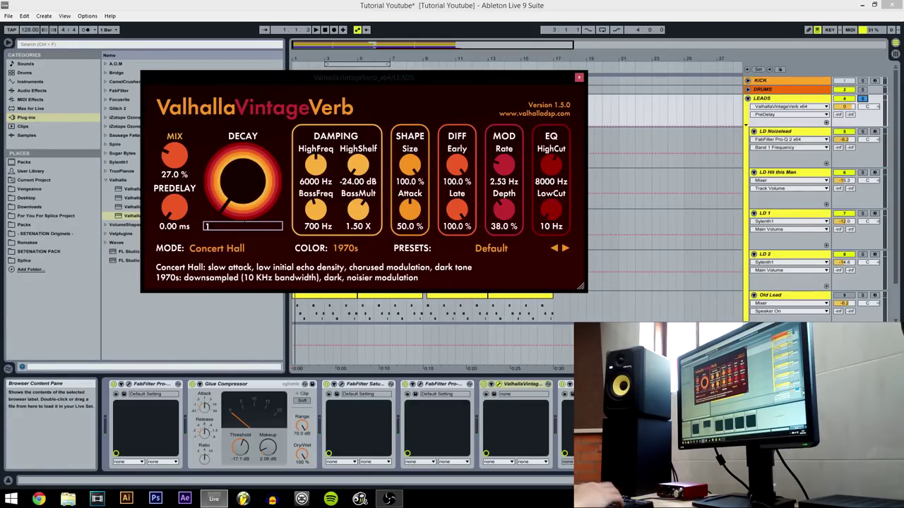
text(.80)
key(Return)
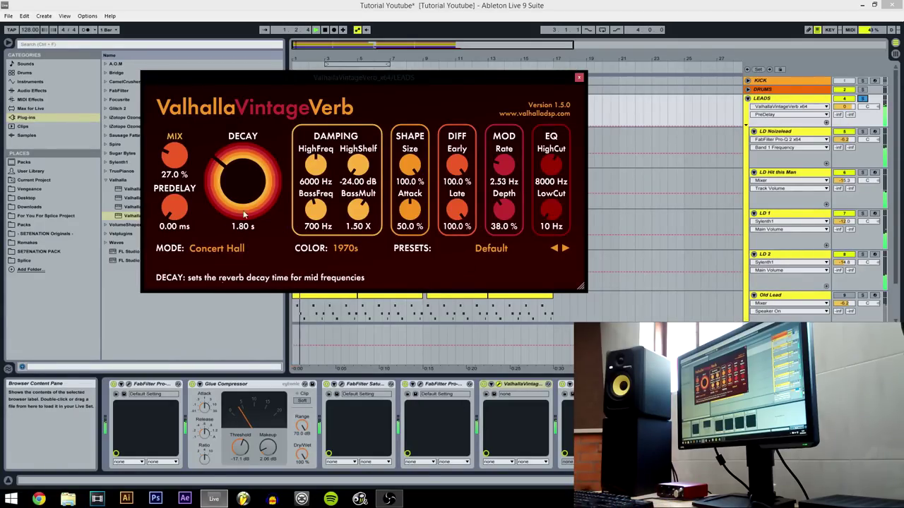
Set the reverb's decay to 2.50 s, close its window and save the Live set
click(243, 226)
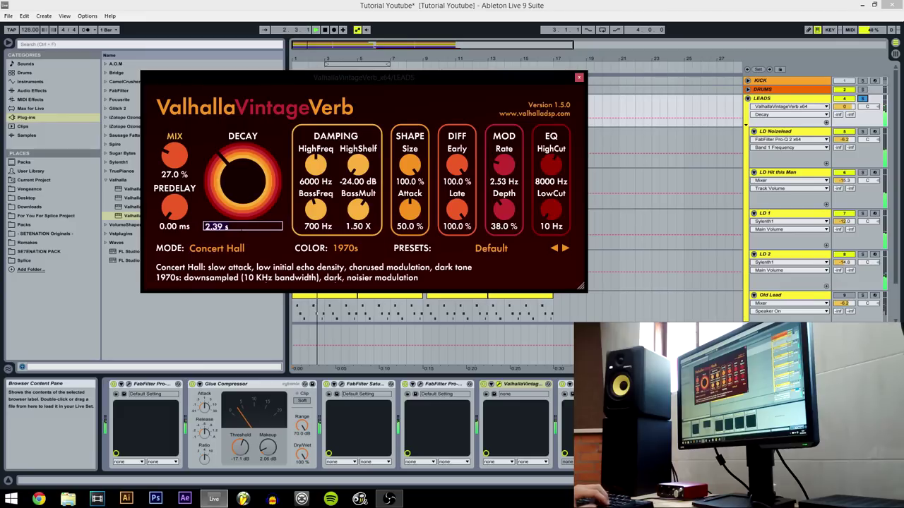
text(2.50)
key(Return)
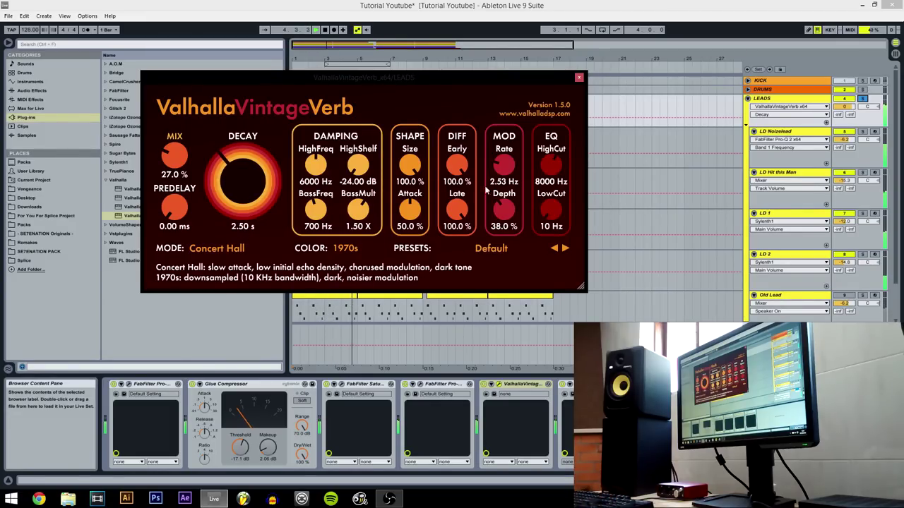
click(579, 77)
key(Tab)
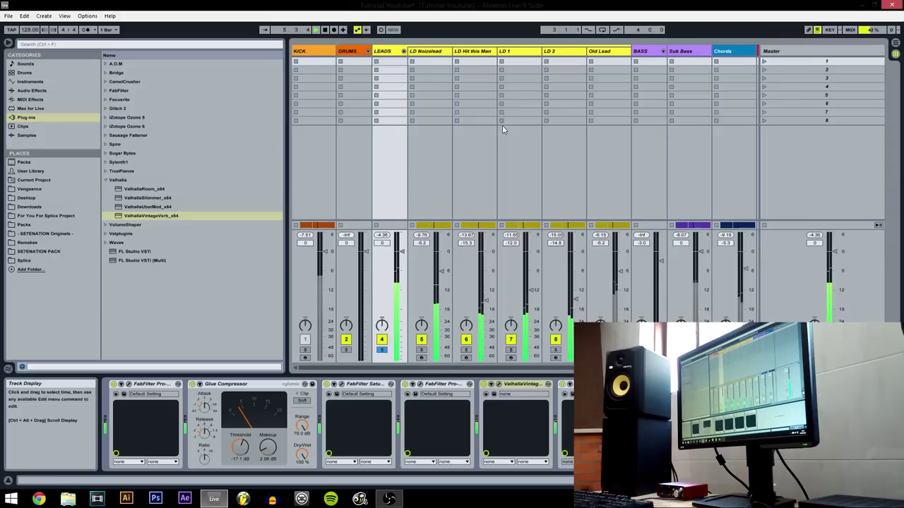
key(Tab)
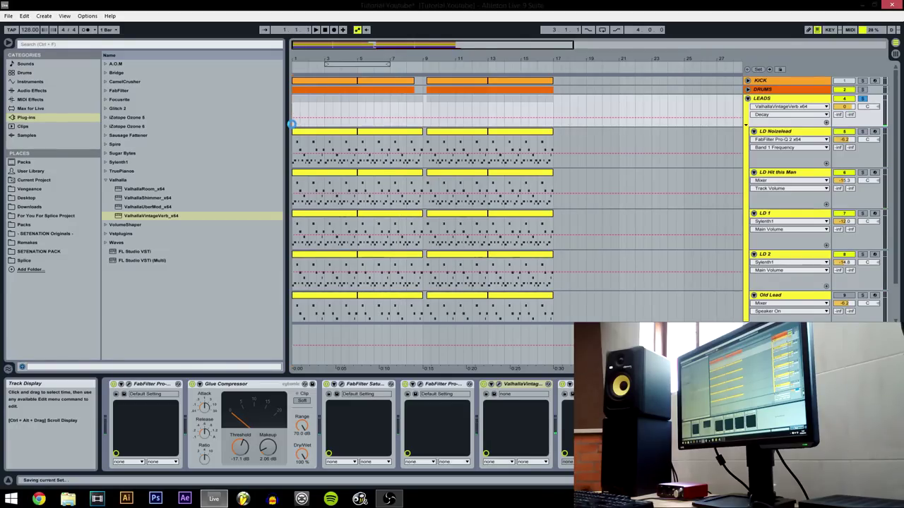
Insert iZotope Ozone 5 Imager on the LEADS group and move its window clear of the transport controls
click(107, 181)
click(106, 118)
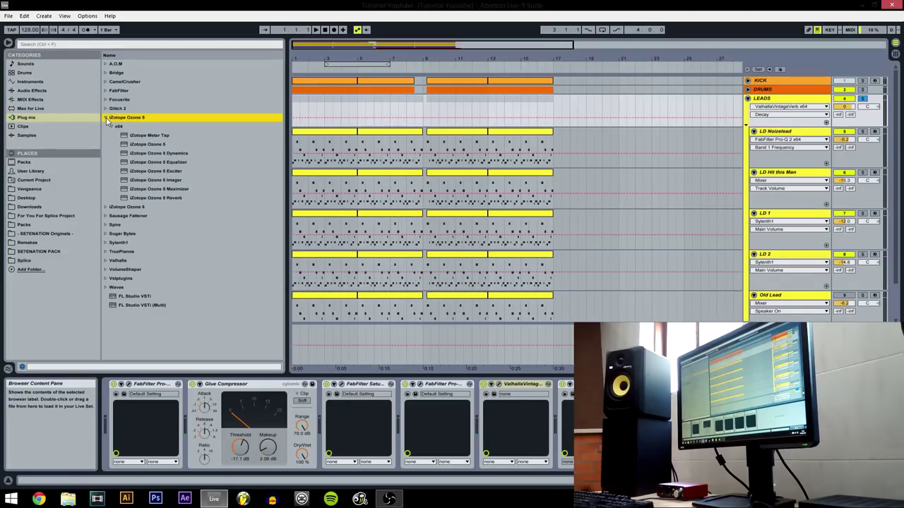
double_click(155, 180)
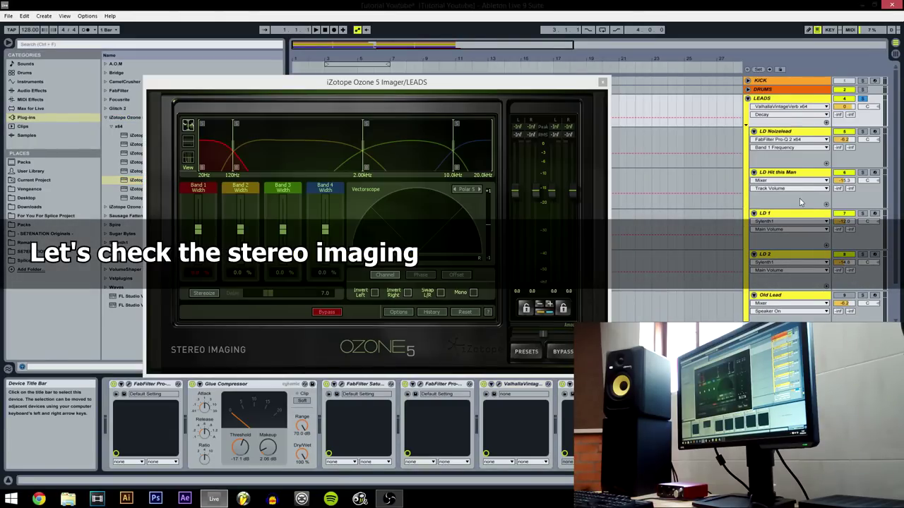
drag(537, 85, 609, 113)
Play the leads and examine their stereo spread in the Ozone Imager's polar and Lissajous vectorscope modes
click(317, 29)
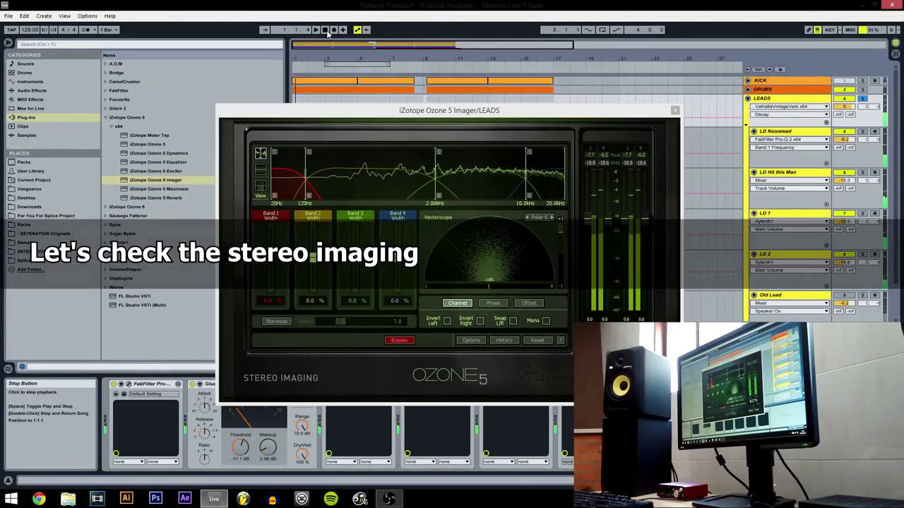
click(326, 31)
drag(360, 113, 360, 94)
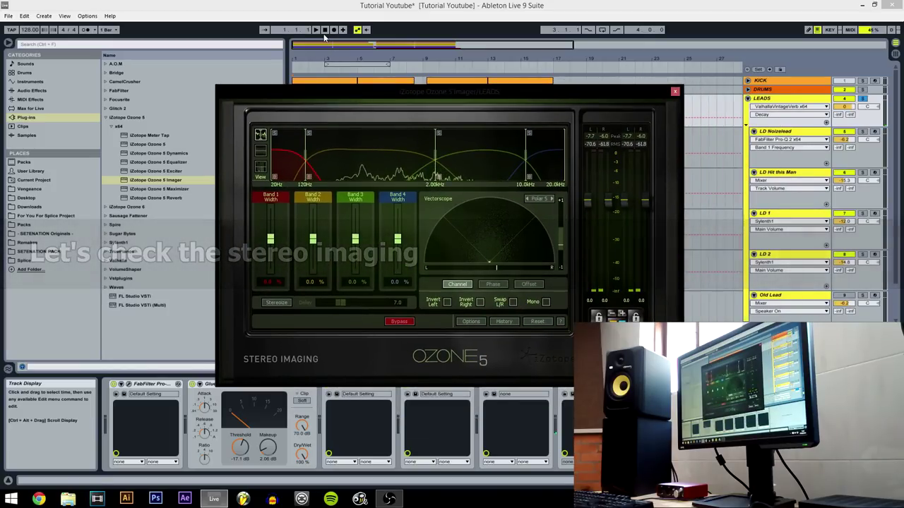
key(space)
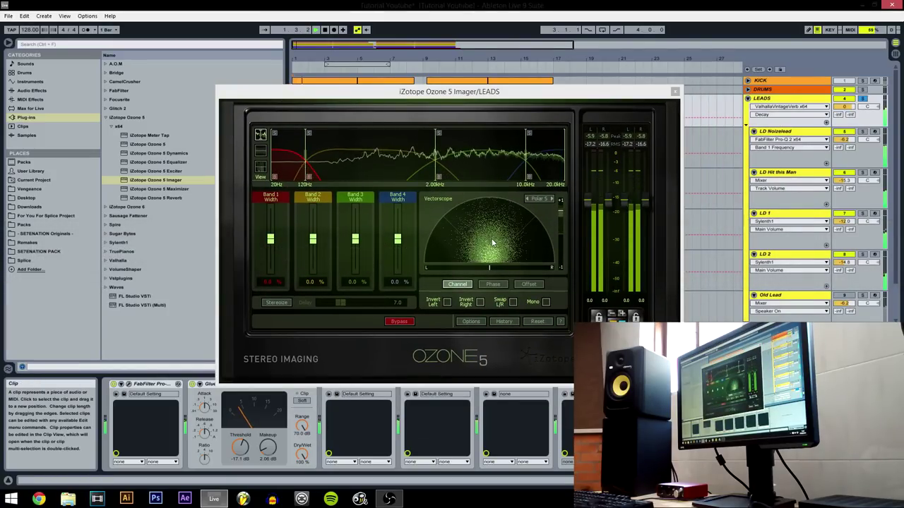
click(553, 199)
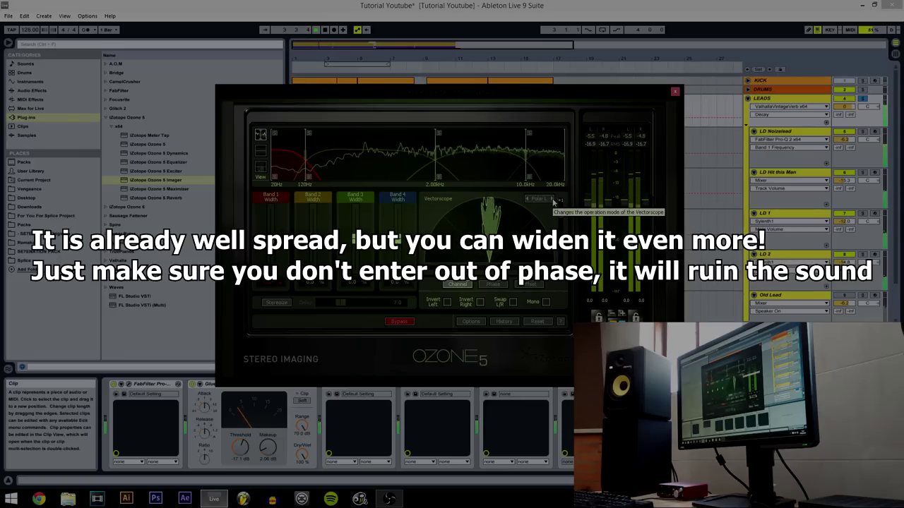
click(553, 199)
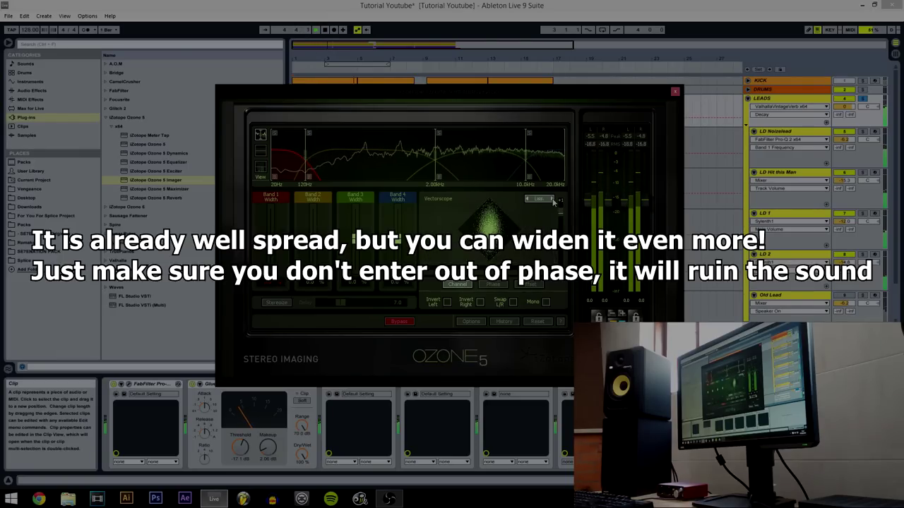
click(553, 199)
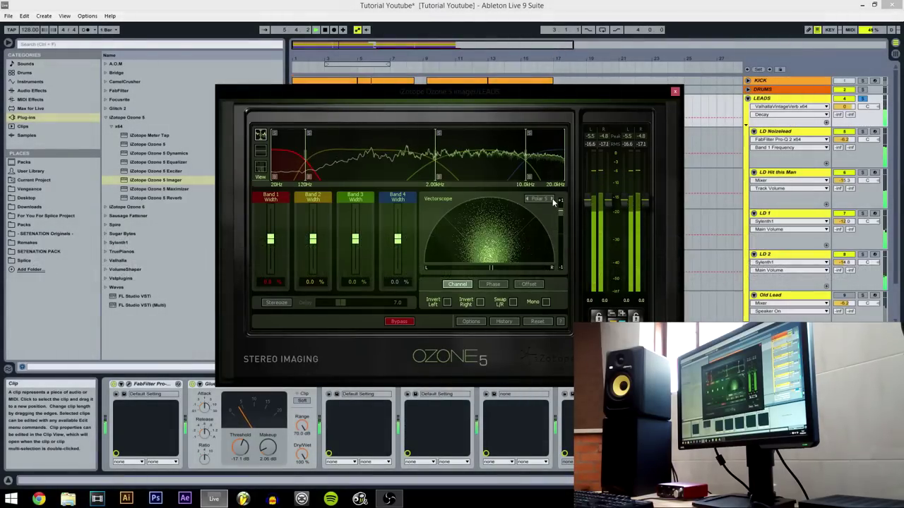
click(675, 91)
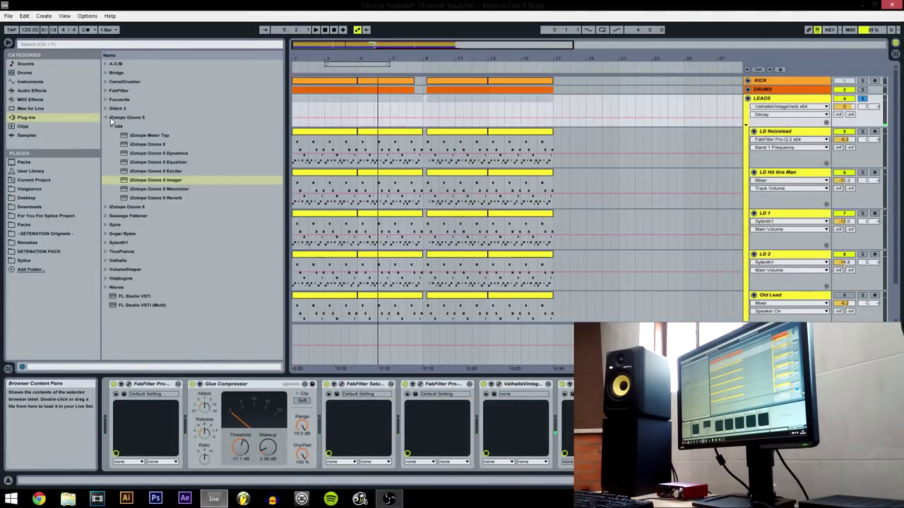
Search the plug-ins for "s1 imager" and insert Waves S1 Imager Stereo on the LEADS group
click(115, 44)
text(s1)
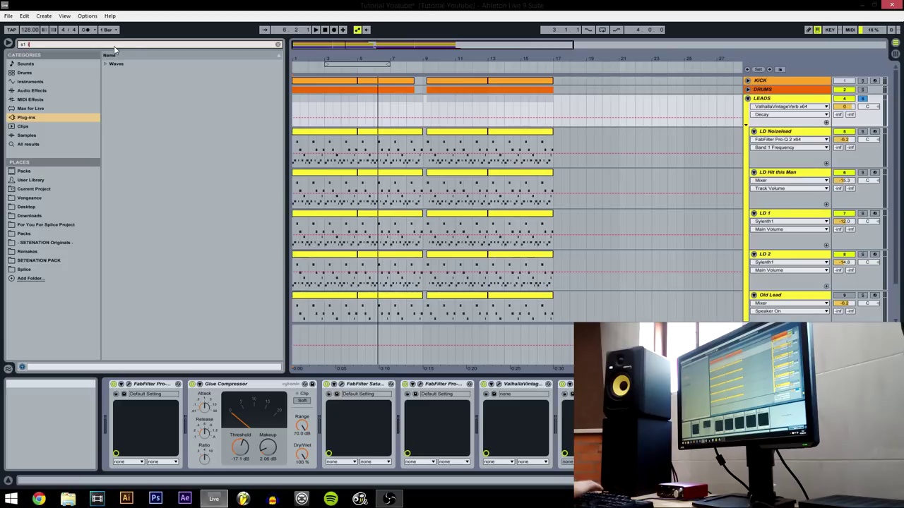
text( imager)
click(106, 64)
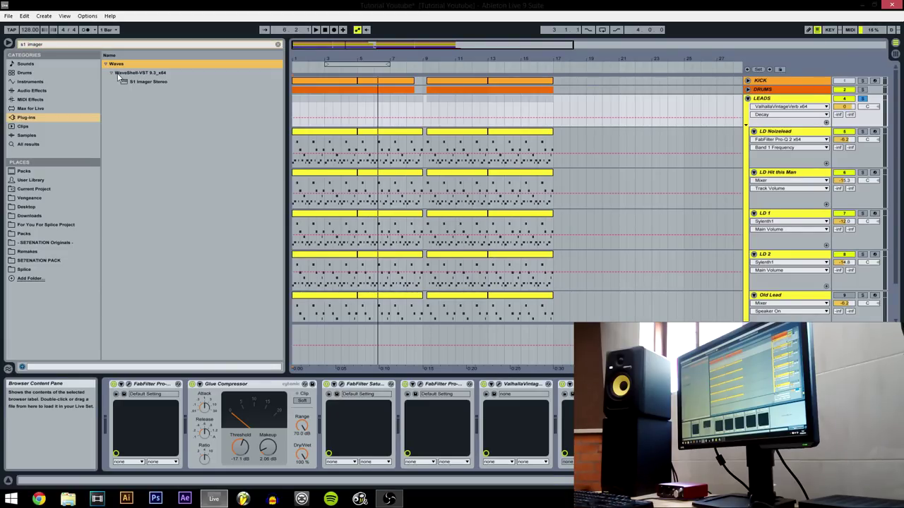
drag(136, 82, 549, 327)
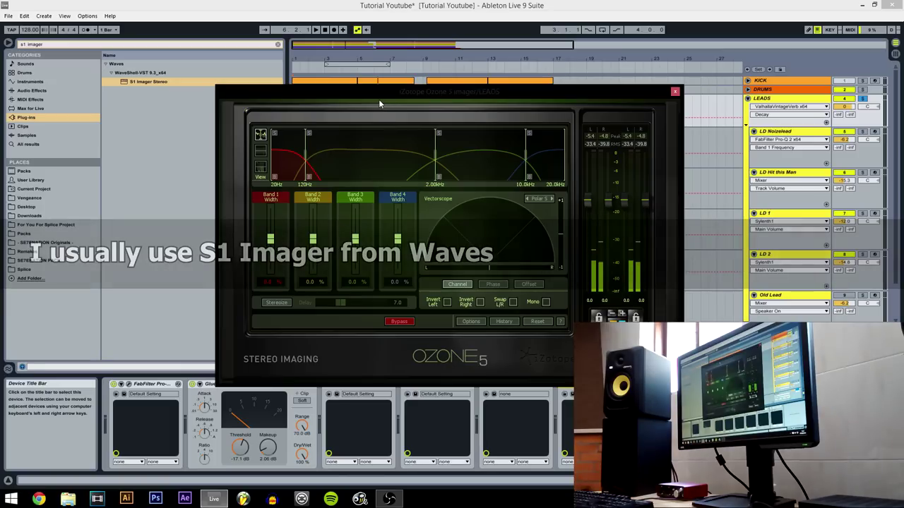
Clear the browser search and arrange the S1 Imager and Ozone Imager windows side by side
drag(379, 99, 584, 93)
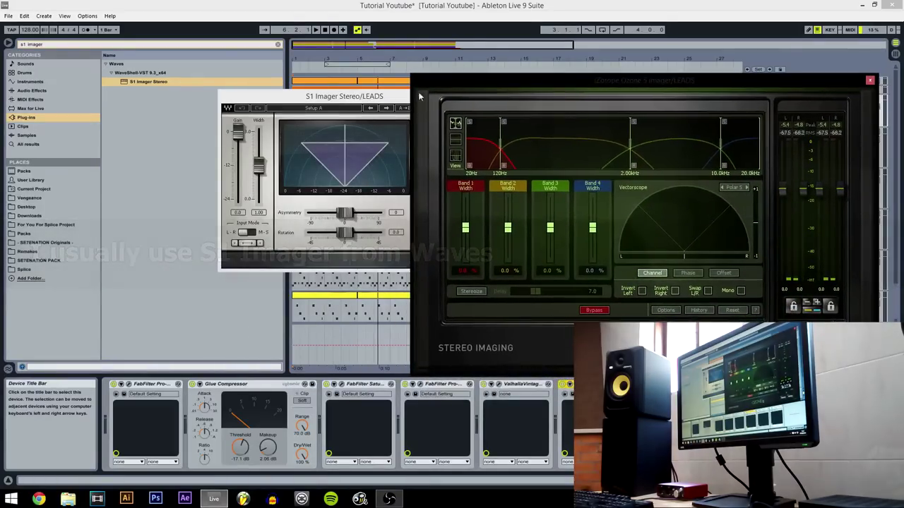
click(278, 46)
click(106, 207)
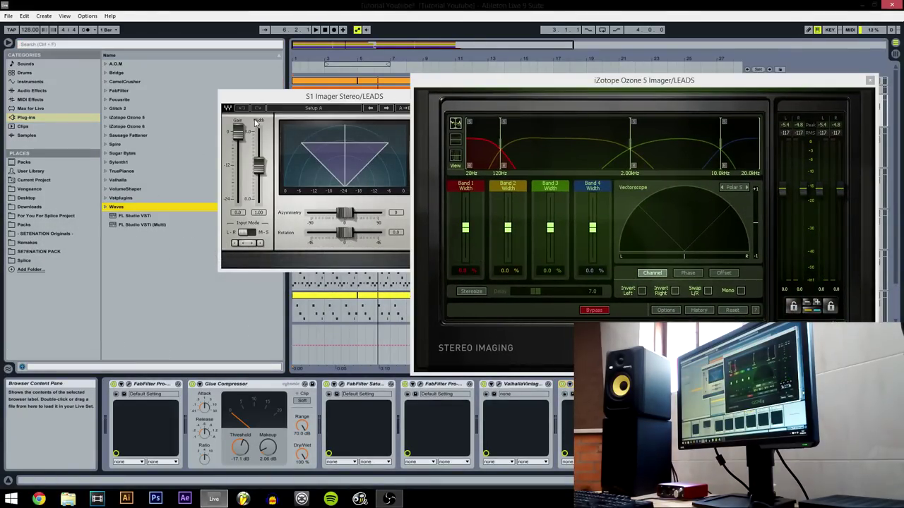
drag(320, 97, 170, 126)
drag(527, 86, 522, 77)
Try an S1 Imager width of about 1.36 against the vectorscope and reset the width to 1.00
key(space)
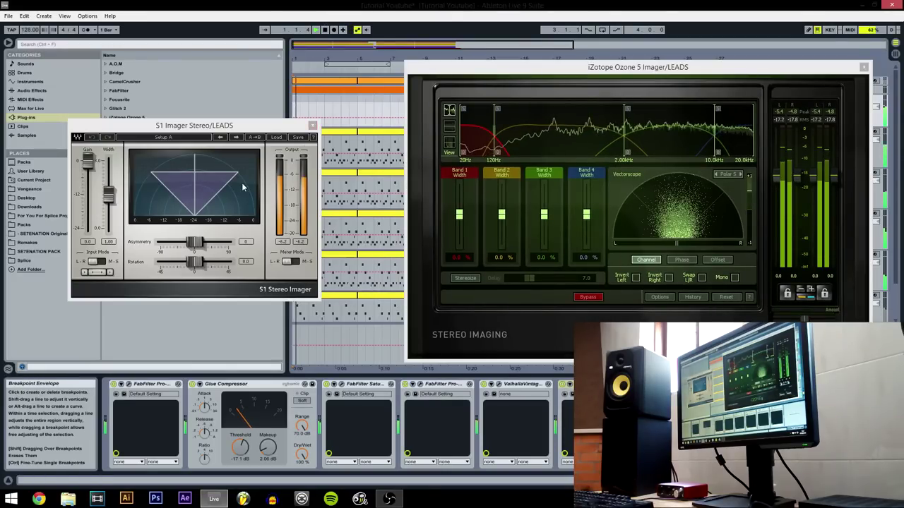
drag(108, 196, 109, 185)
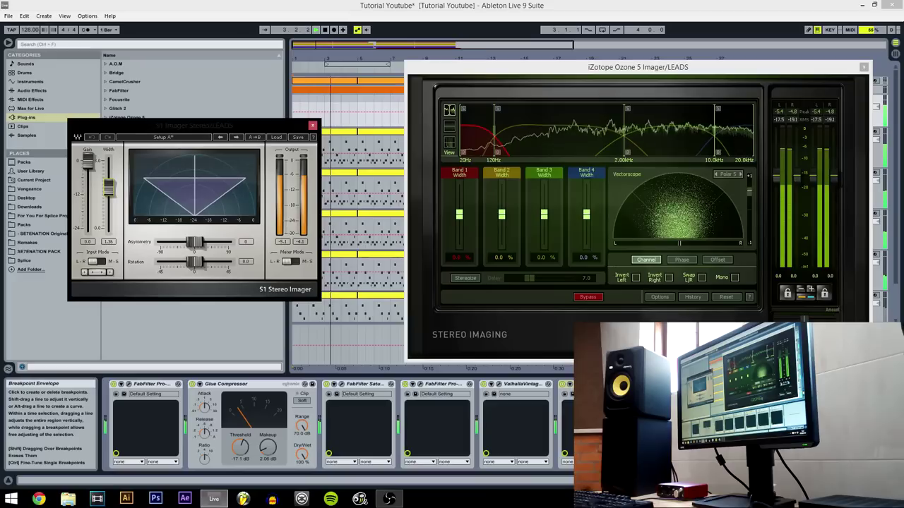
click(741, 175)
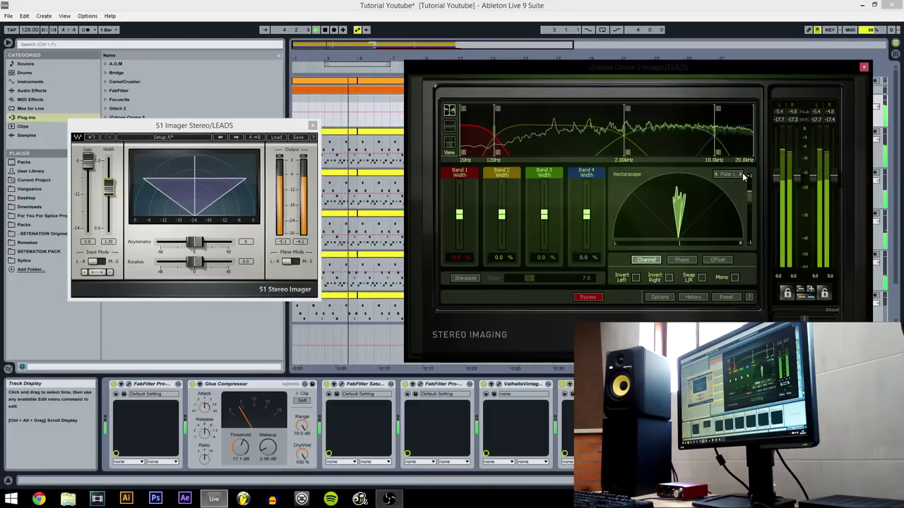
key(space)
click(109, 243)
alt+click(109, 243)
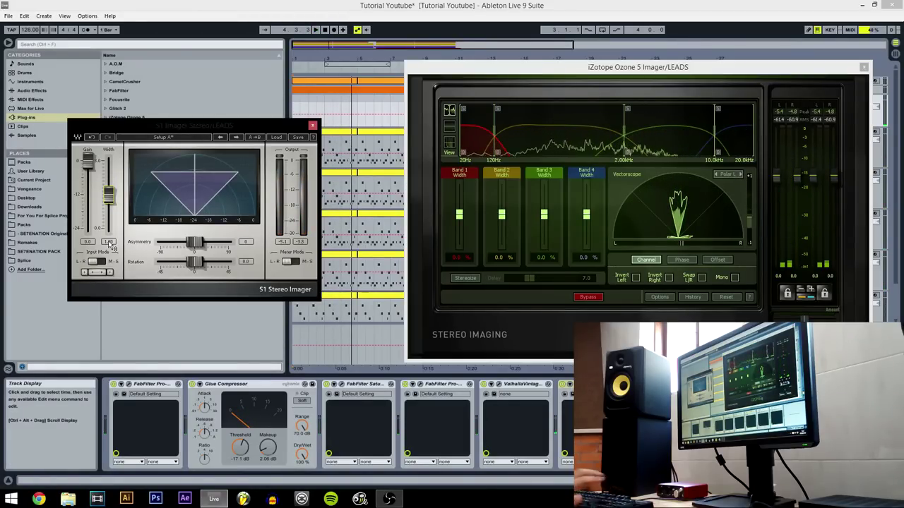
Widen the S1 Imager to 1.40 during playback and restart the song from the beginning
key(space)
drag(111, 200, 109, 186)
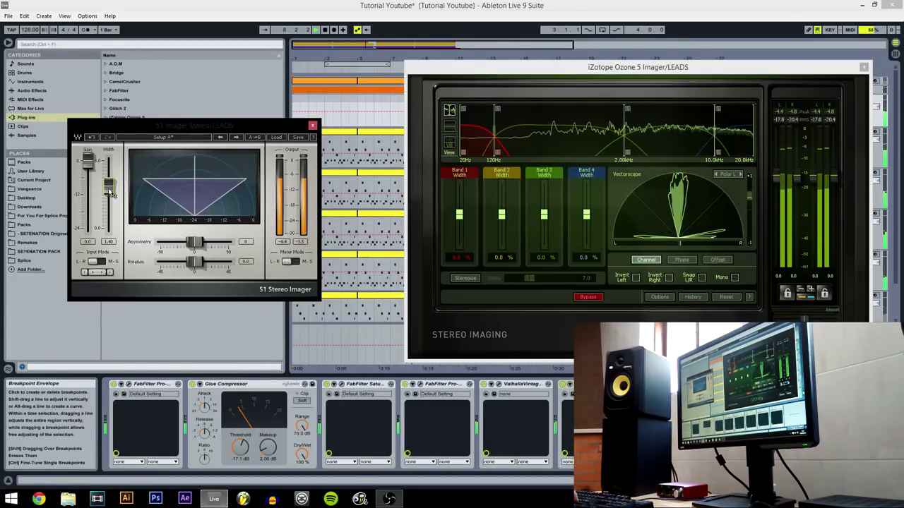
click(693, 218)
key(space)
key(space)
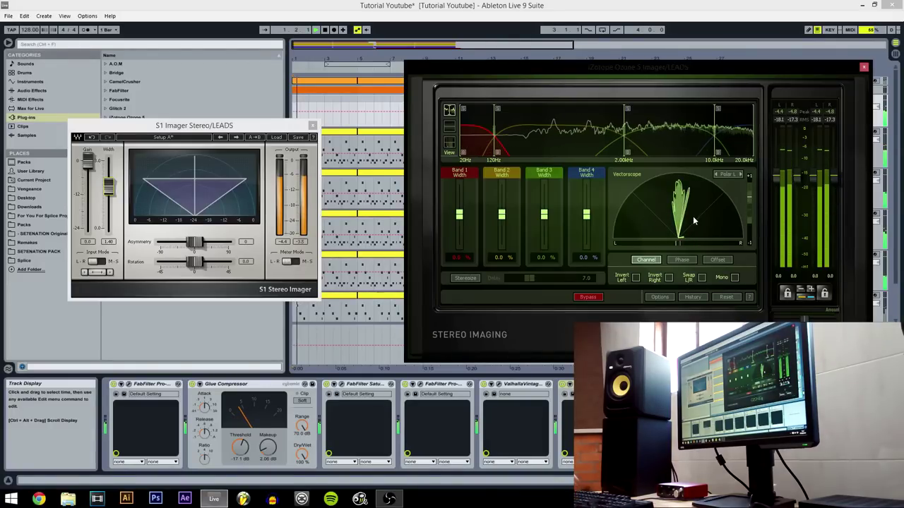
Examine the widened leads in the vectorscope's sample, level and Lissajous modes for out-of-phase content
click(716, 176)
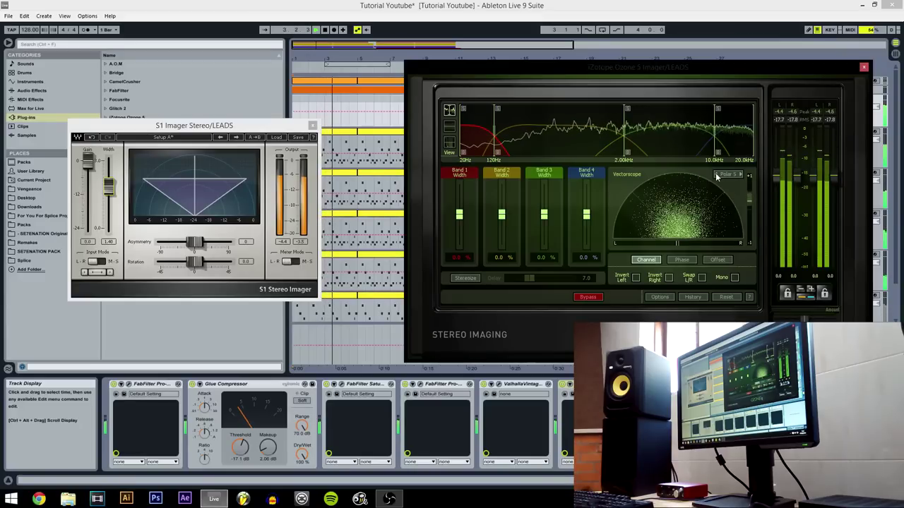
click(741, 176)
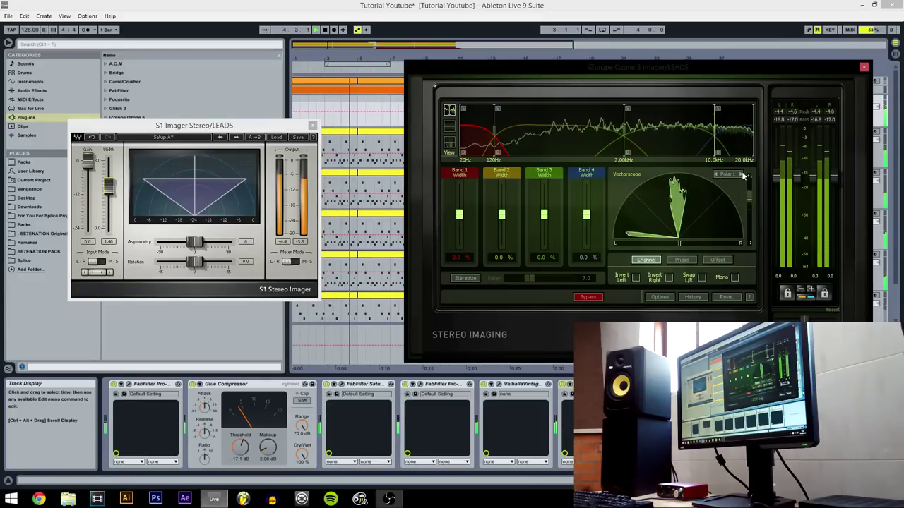
click(742, 176)
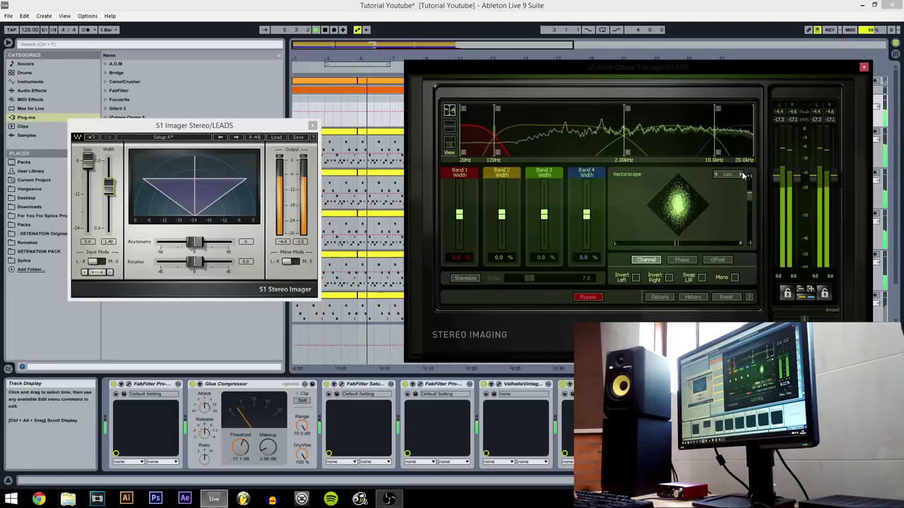
click(742, 176)
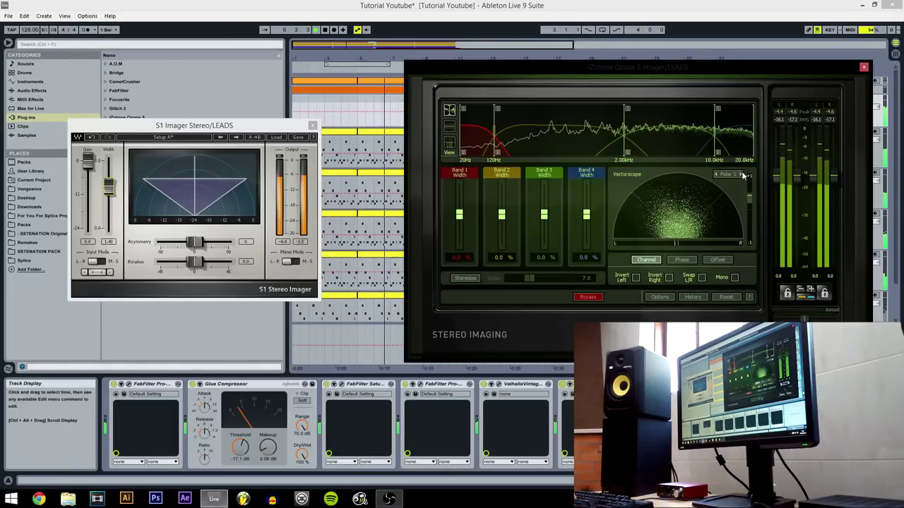
Fine-tune the S1 Imager's width to 1.42, close both imager windows and collapse the LEADS group
drag(109, 187, 108, 185)
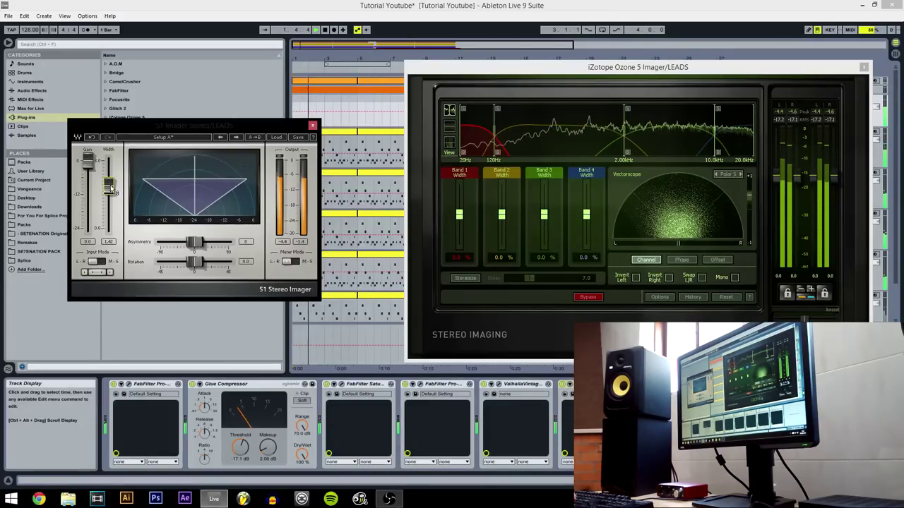
click(312, 125)
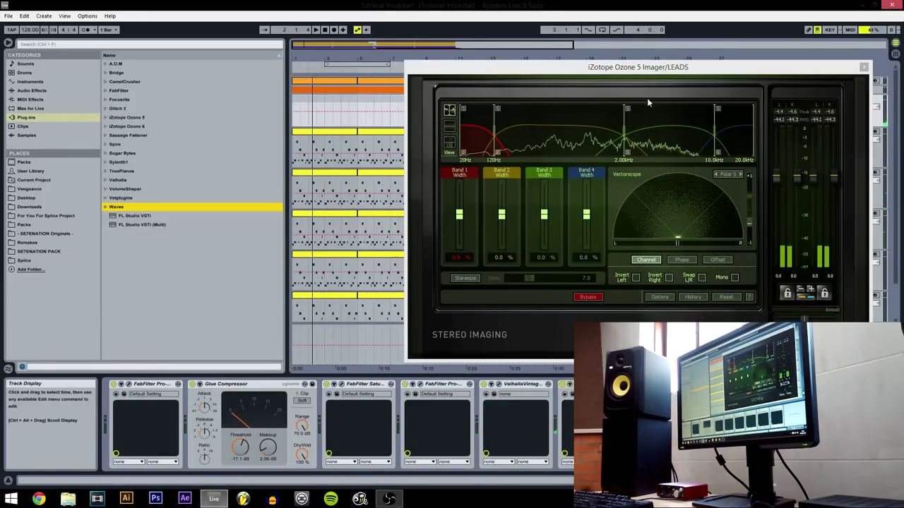
click(863, 67)
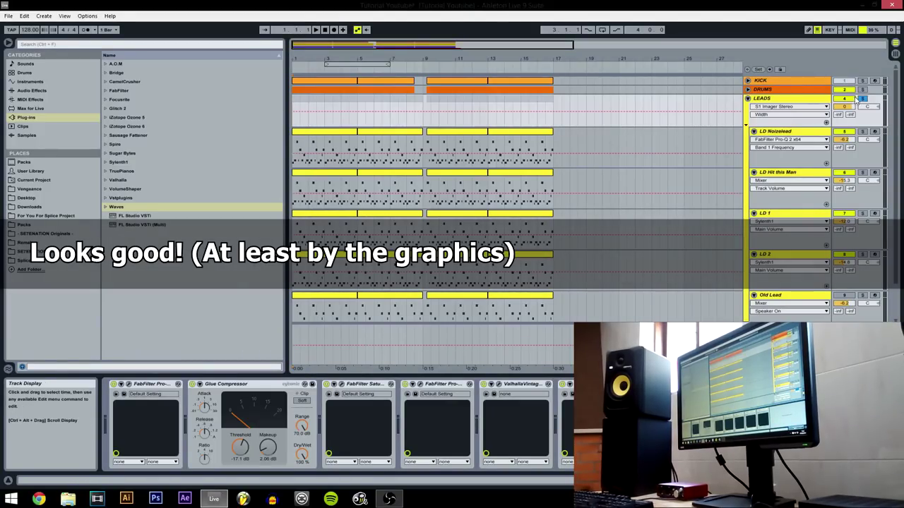
click(748, 98)
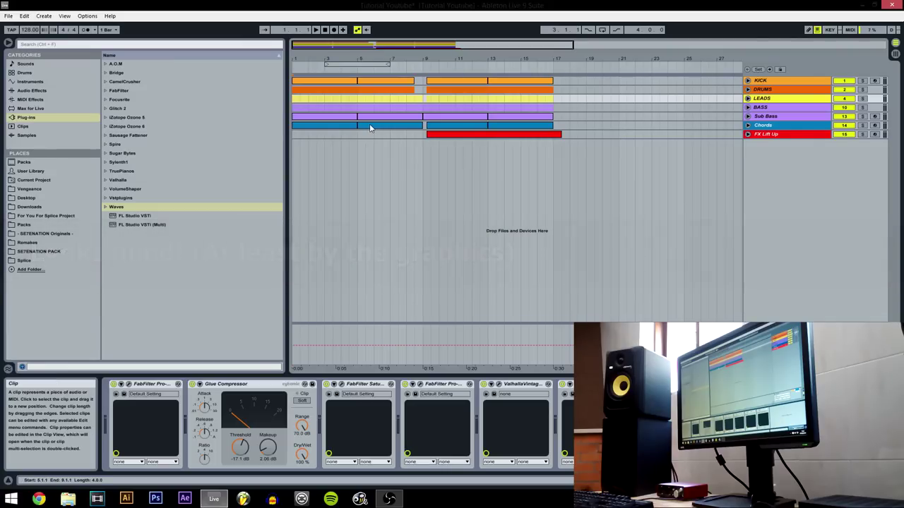
Listen to the song from the start while viewing the tracks inside the LEADS group, and fold LEADS and KICK back up
click(748, 81)
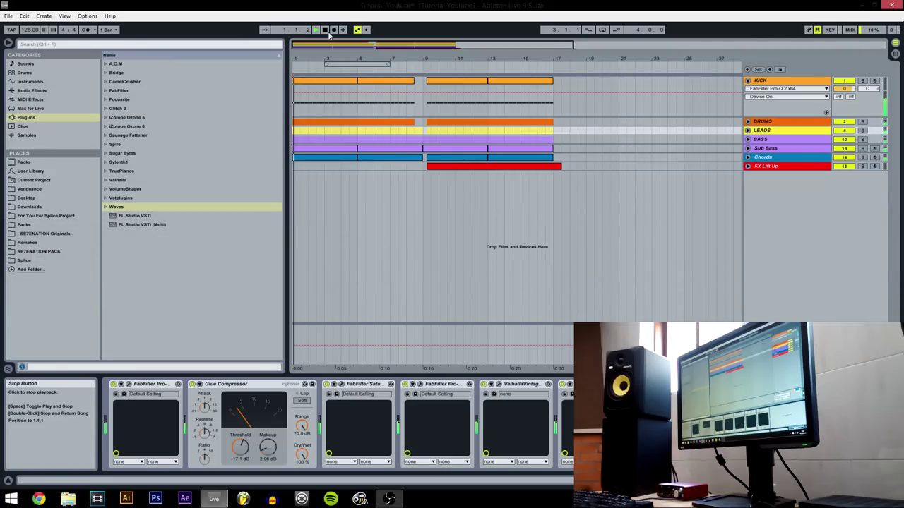
click(748, 131)
scroll(446, 235, down, 1)
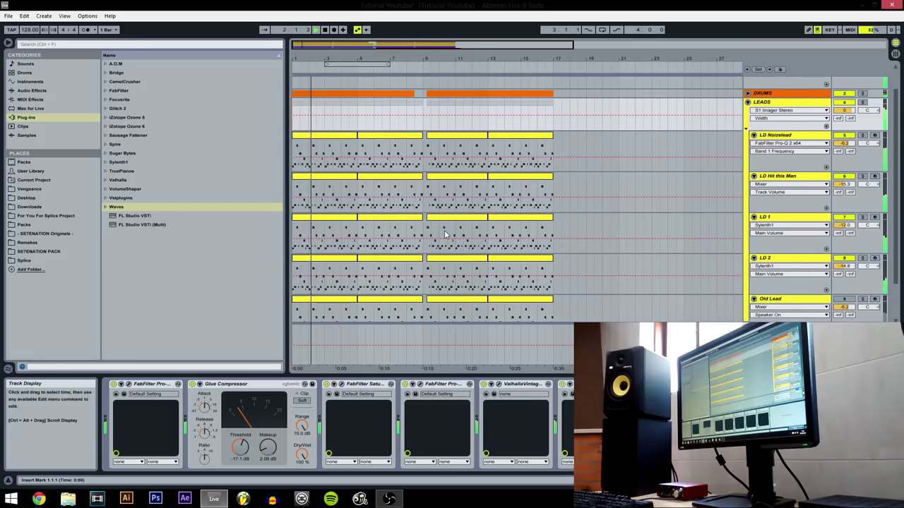
scroll(445, 235, down, 1)
scroll(429, 249, up, 2)
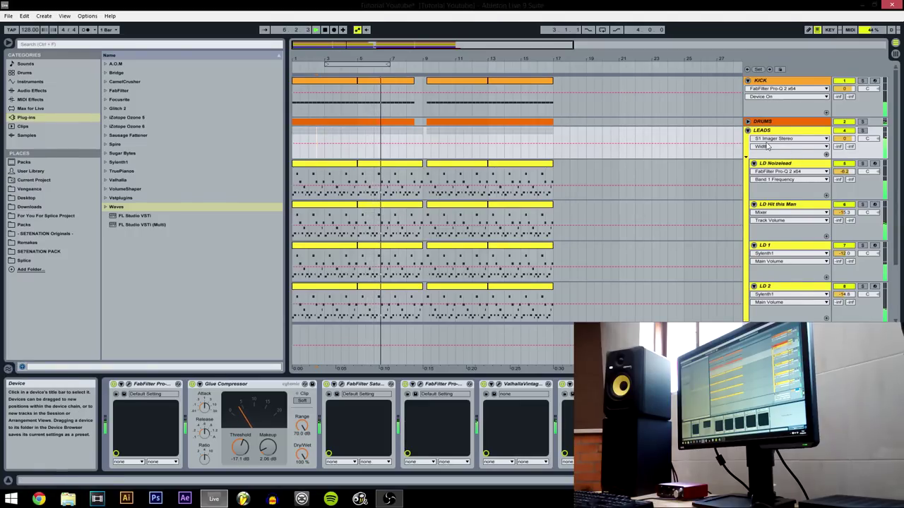
click(748, 131)
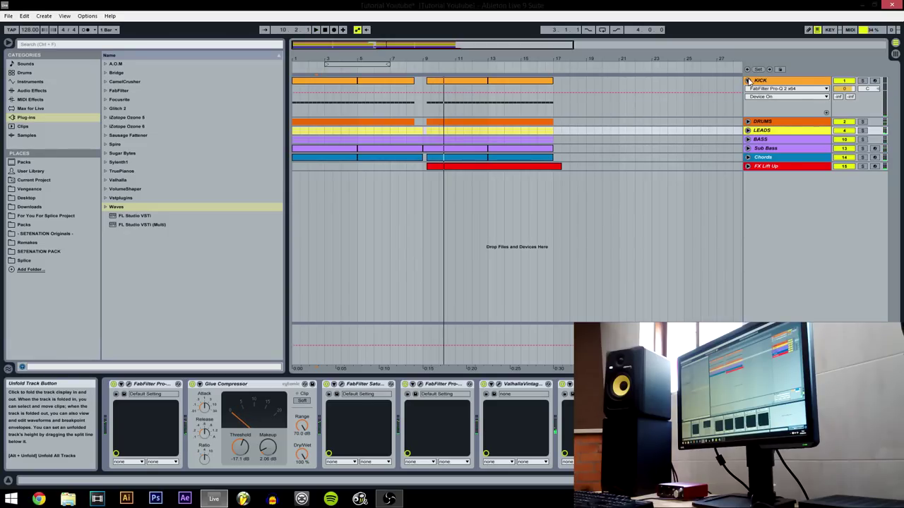
click(747, 80)
Cut the whole arrangement from all tracks and paste it so it starts at bar 33
drag(378, 42, 378, 14)
drag(424, 135, 274, 72)
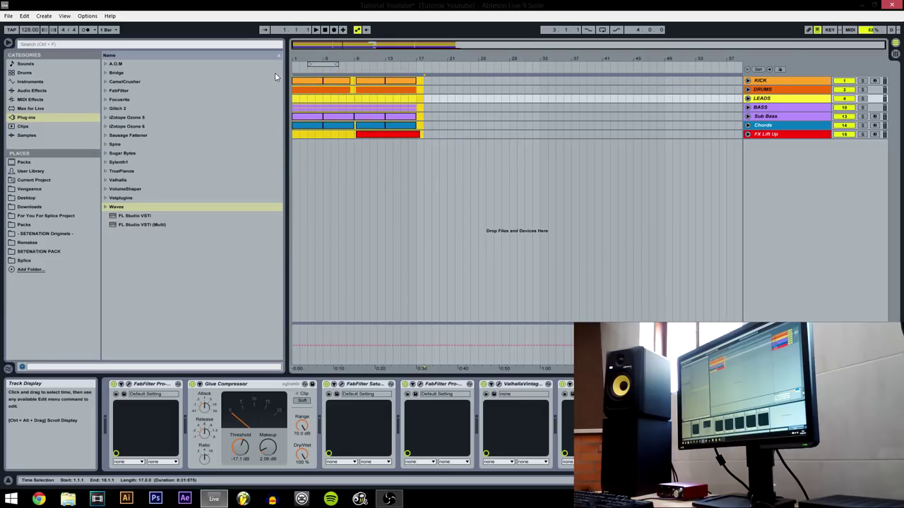
key(Delete)
click(542, 86)
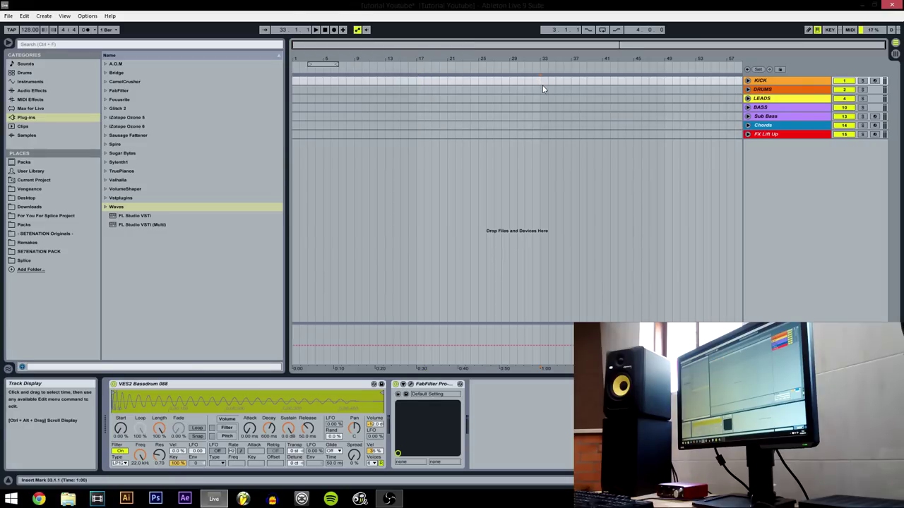
key(ctrl+v)
Add a MIDI track below RIDES in the DRUMS group, rename it SNARE and colour it orange like the group
click(748, 89)
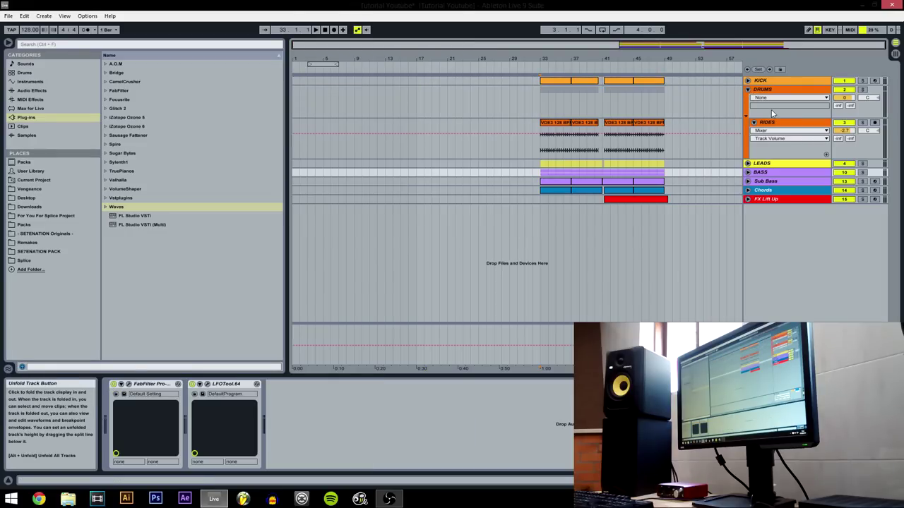
click(780, 124)
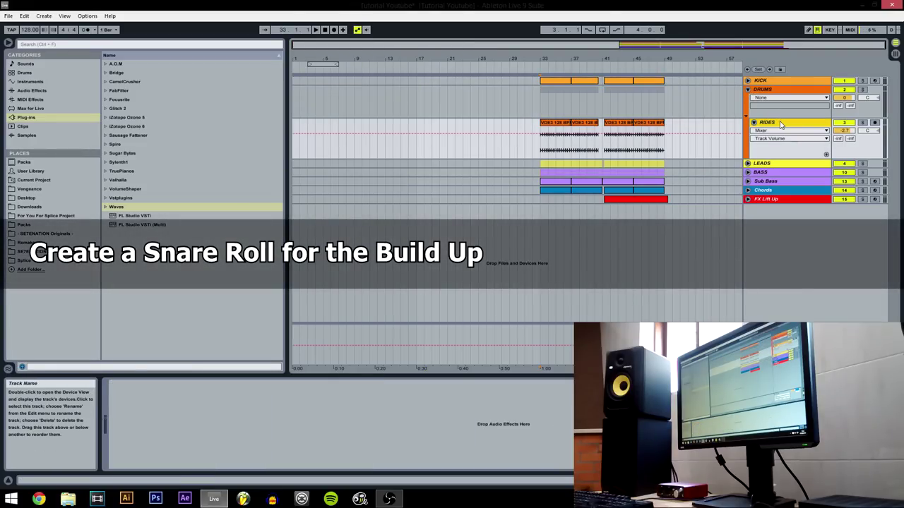
key(ctrl+shift+t)
key(ctrl+r)
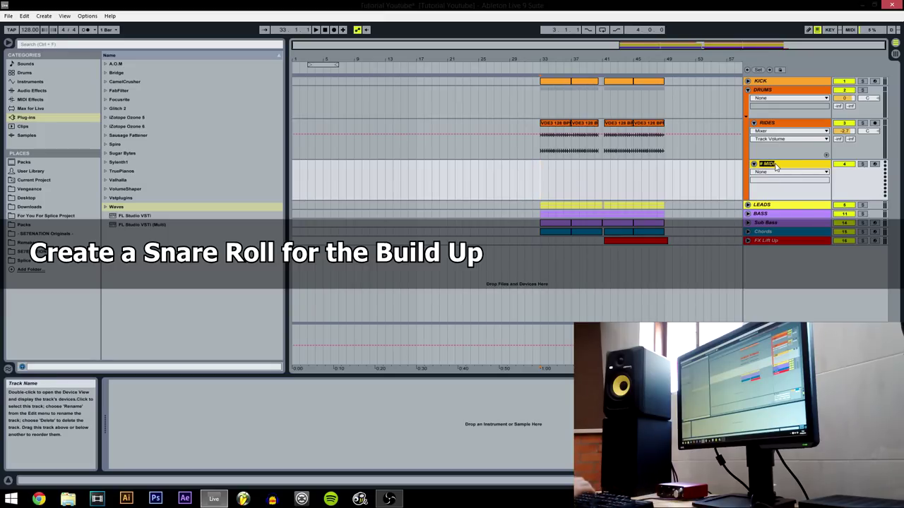
text(SNARE)
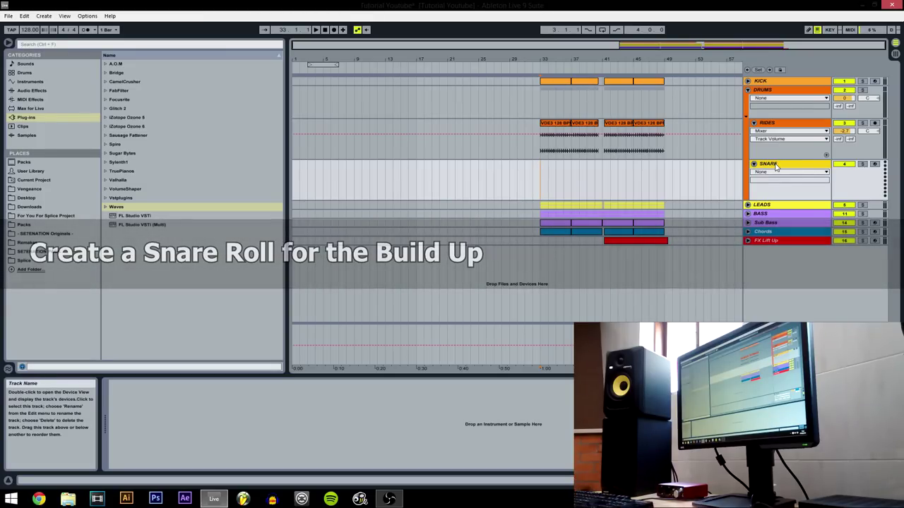
right_click(776, 166)
click(782, 292)
Create a 16-bar MIDI clip on the SNARE track, place it from bar 17 to bar 33 and colour it orange
click(477, 173)
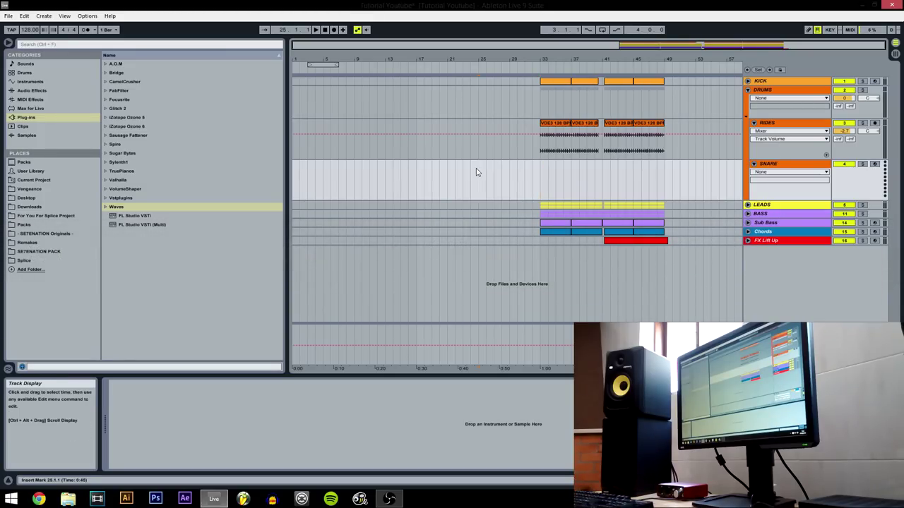
mouse_move(466, 60)
mouse_down()
mouse_move(478, 76)
mouse_move(463, 74)
mouse_up()
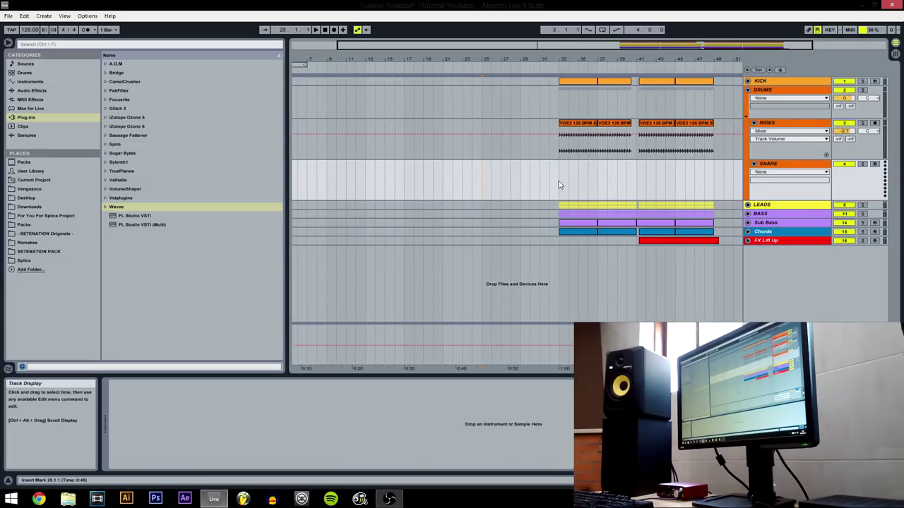
drag(561, 186, 704, 188)
key(ctrl+shift+m)
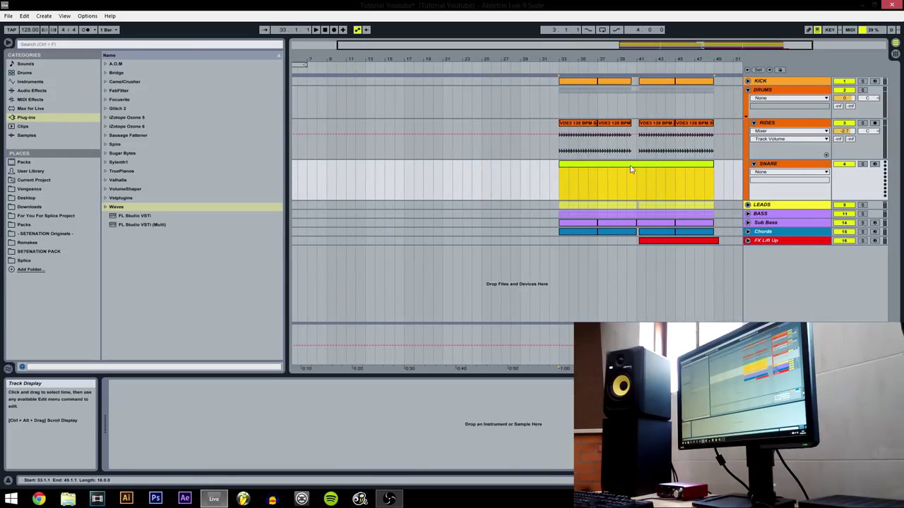
drag(628, 164, 472, 162)
right_click(472, 162)
right_click(467, 167)
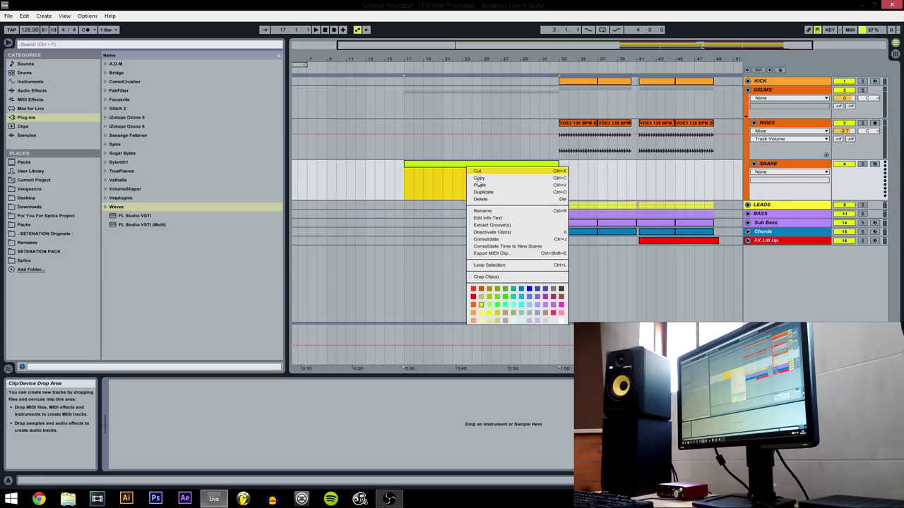
click(478, 306)
click(402, 188)
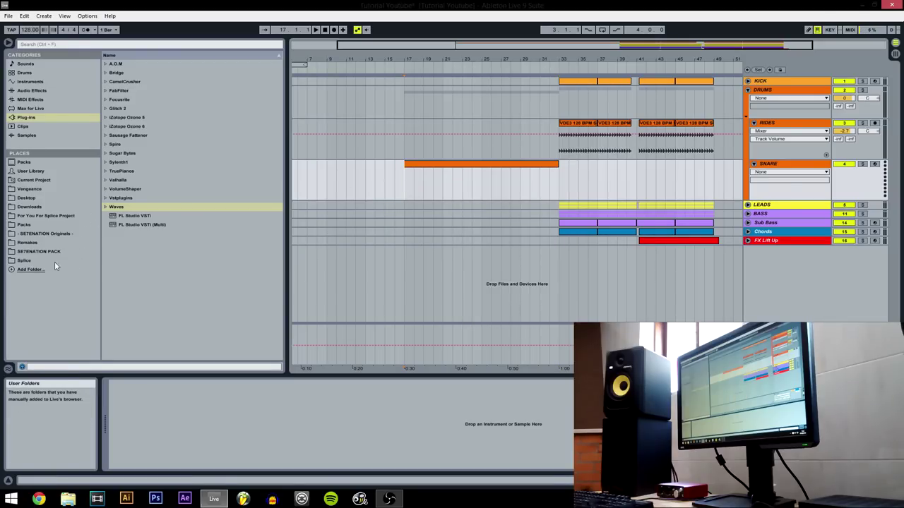
Expand the Vengeance - Dirty Electro Vol.3 folder in Packs and filter the browser for "snare"
click(27, 224)
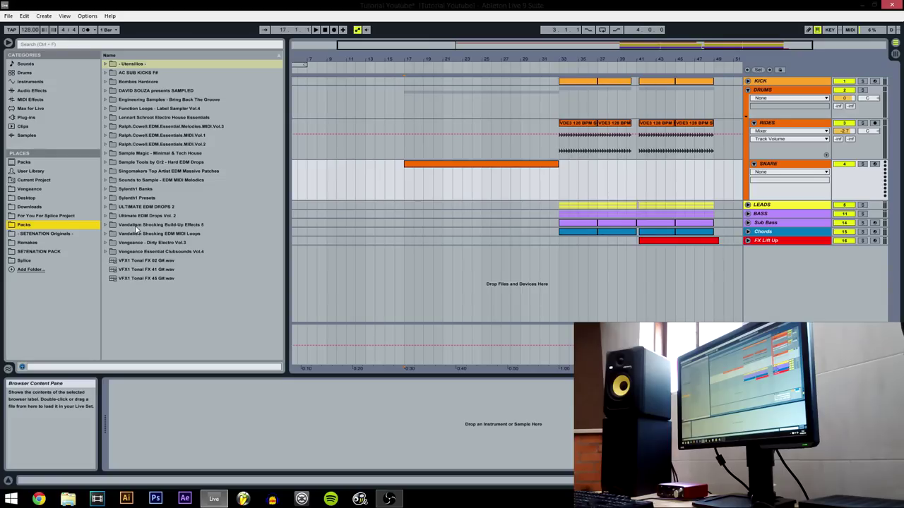
click(137, 243)
click(106, 243)
scroll(127, 288, down, 3)
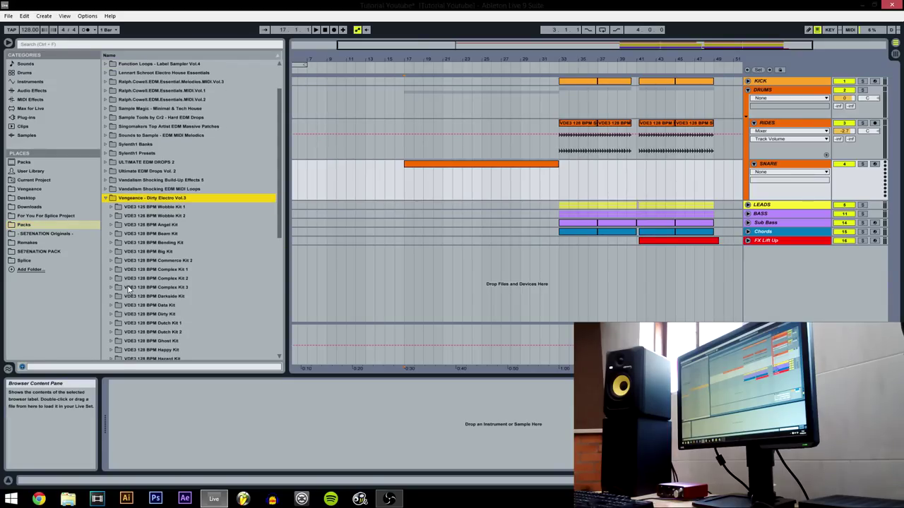
click(96, 45)
text(snare)
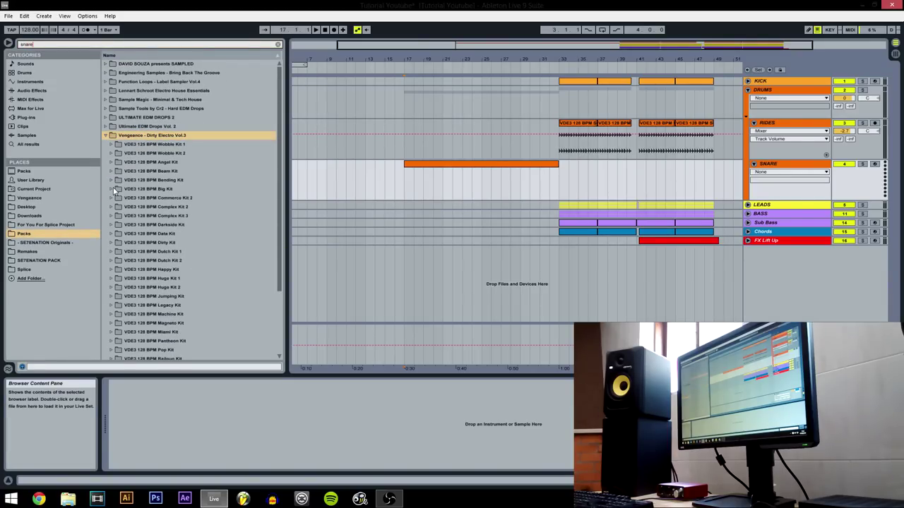
Audition the VDE3 Big Oneshot Snare and the Sugar Oneshot FX Snare samples in the browser
click(113, 190)
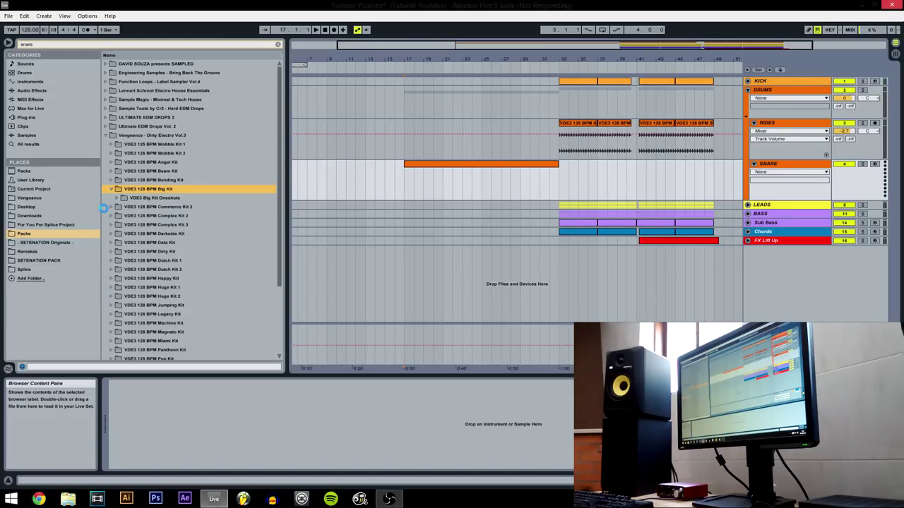
click(155, 216)
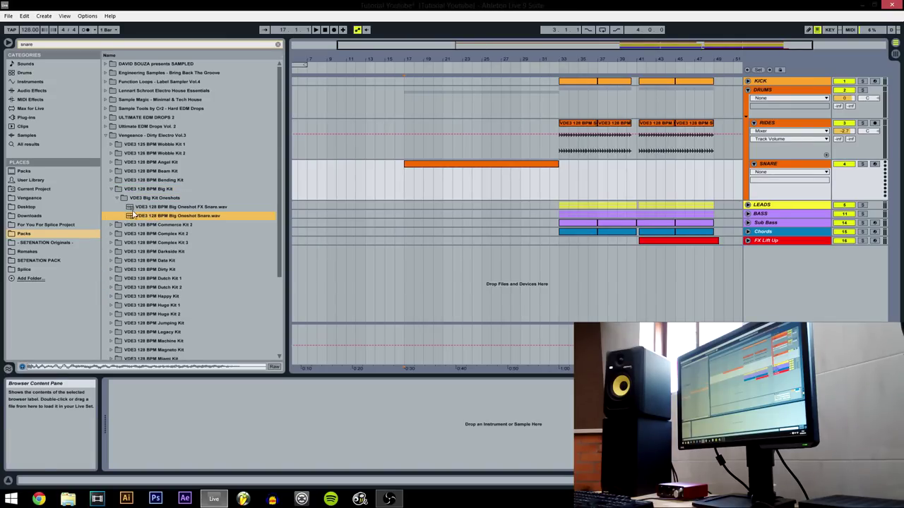
scroll(120, 274, down, 1)
scroll(113, 268, down, 2)
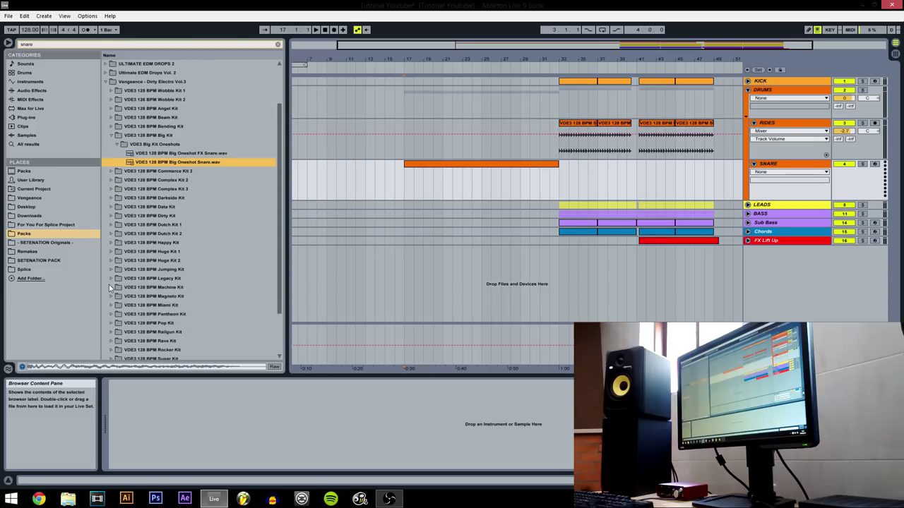
click(112, 323)
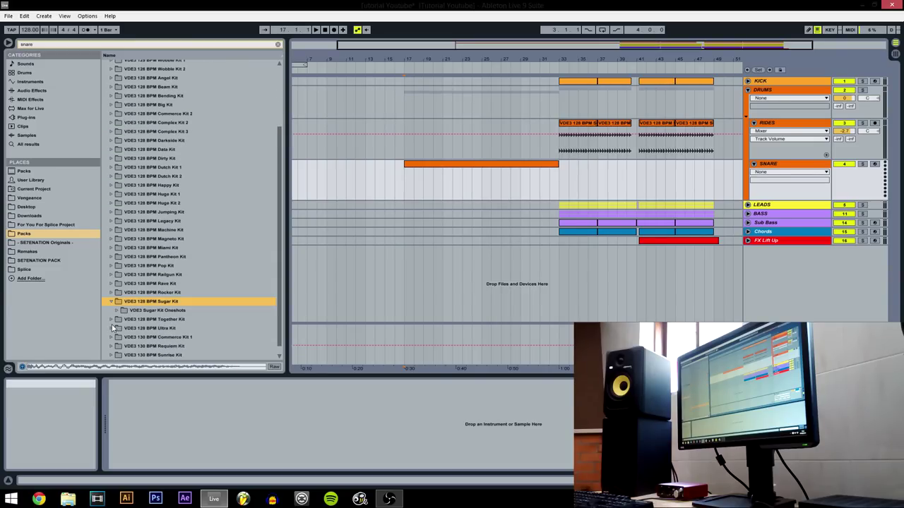
click(117, 312)
click(131, 320)
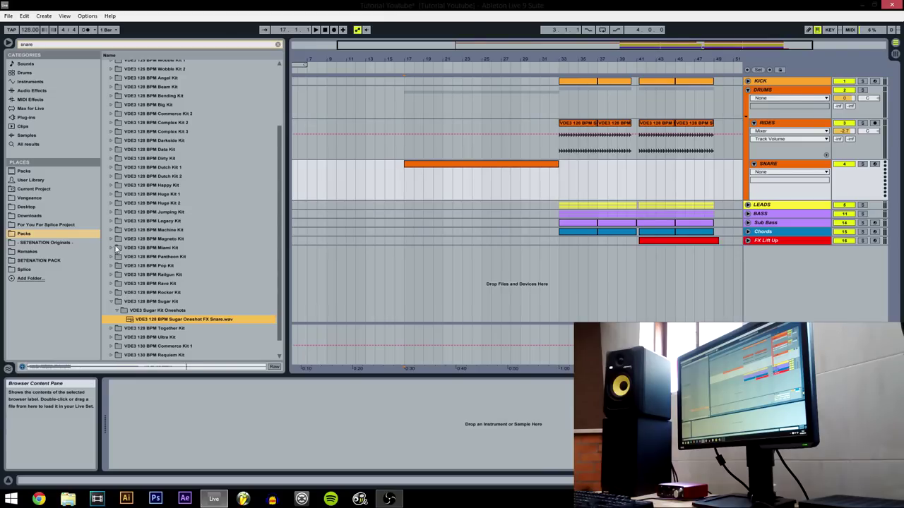
Load VDE3 128 BPM Legacy Oneshot Snare onto the SNARE track, clear the browser search and collapse the pack folder
click(110, 222)
click(163, 248)
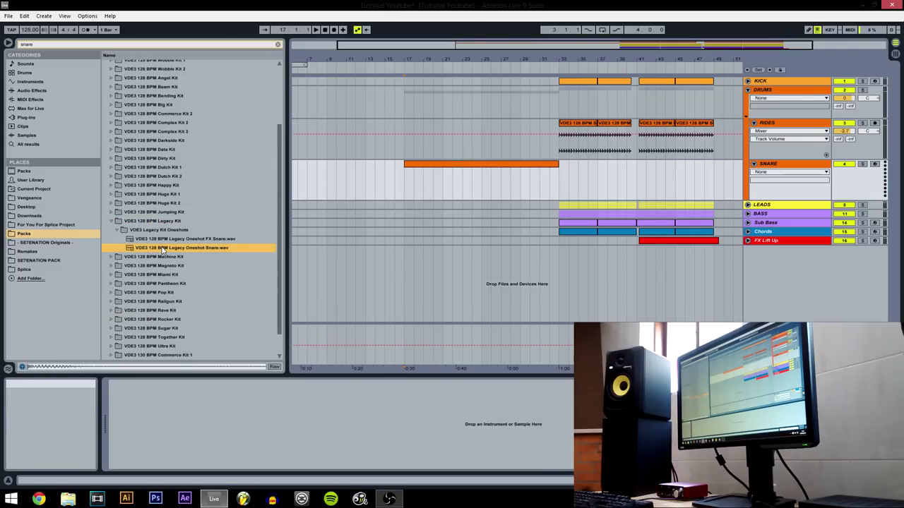
drag(157, 251, 257, 446)
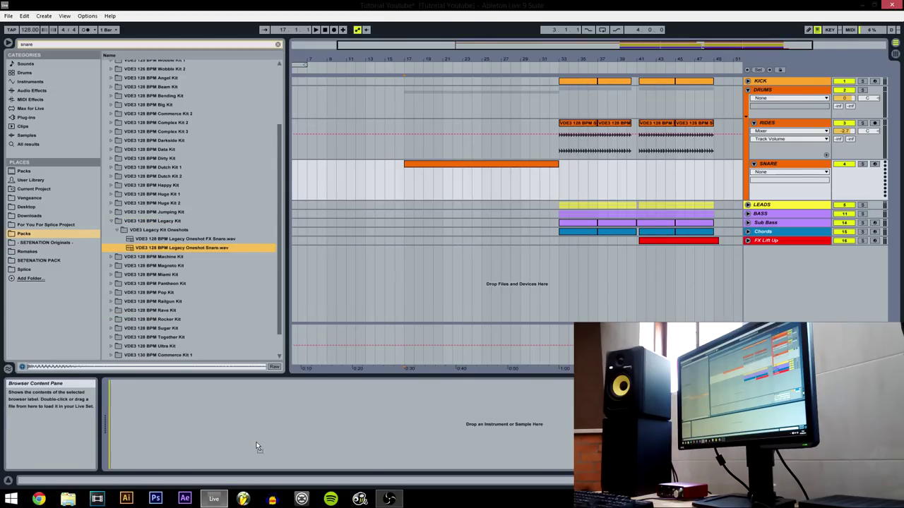
click(111, 221)
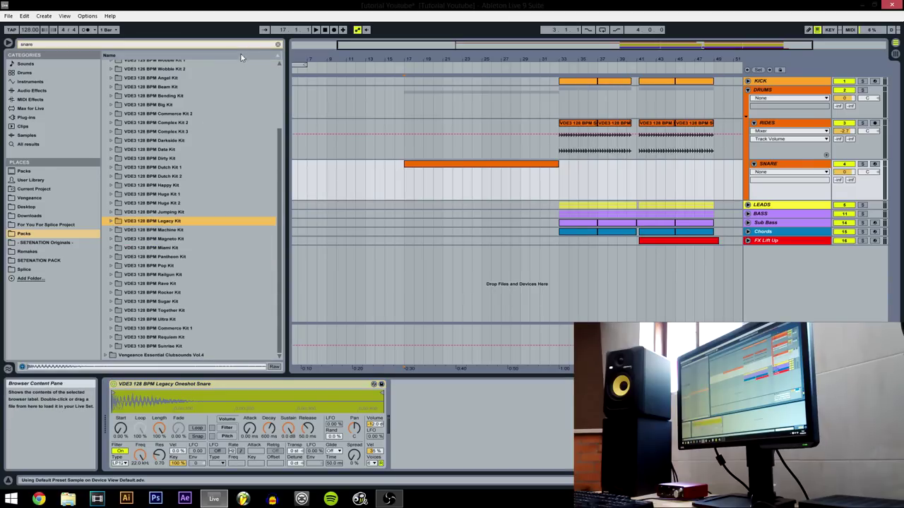
click(278, 45)
click(105, 243)
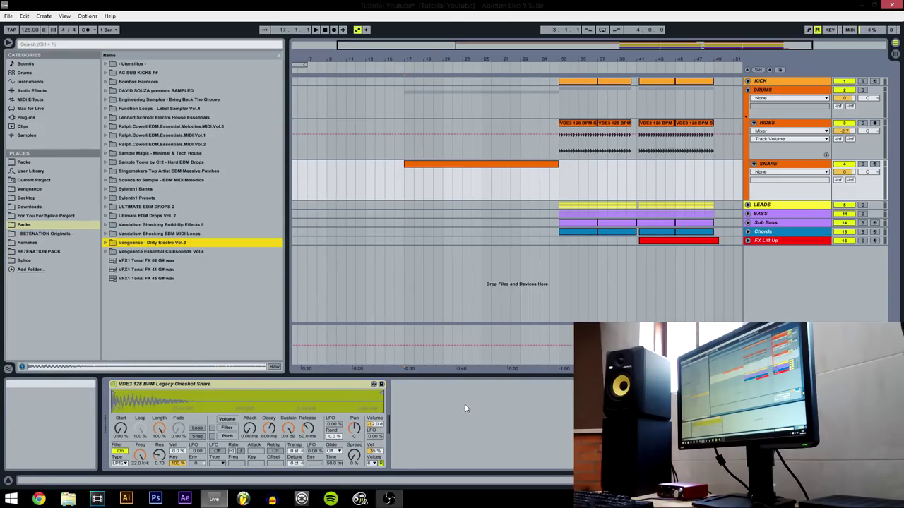
Solo the SNARE track, open its clip and draw seven quarter-note C3 hits from bar 1 on a 1/4 grid
drag(404, 174, 558, 177)
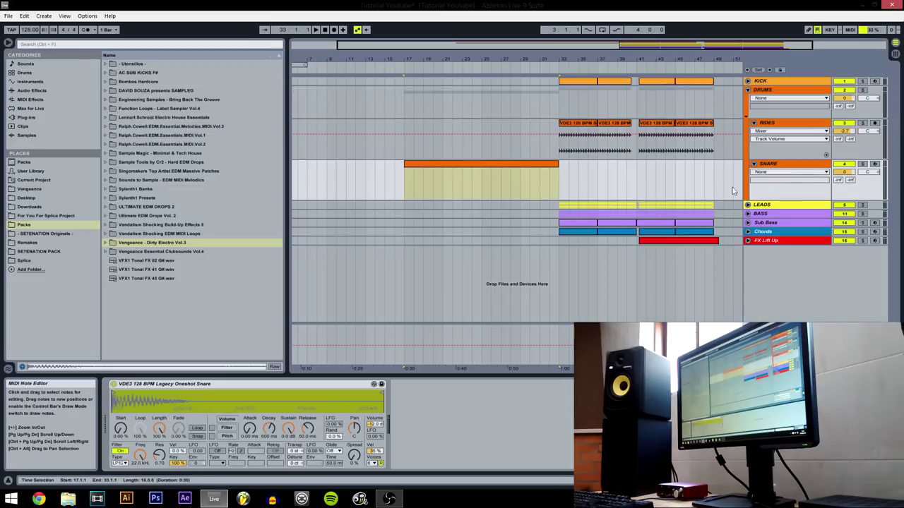
click(862, 164)
double_click(487, 163)
right_click(255, 265)
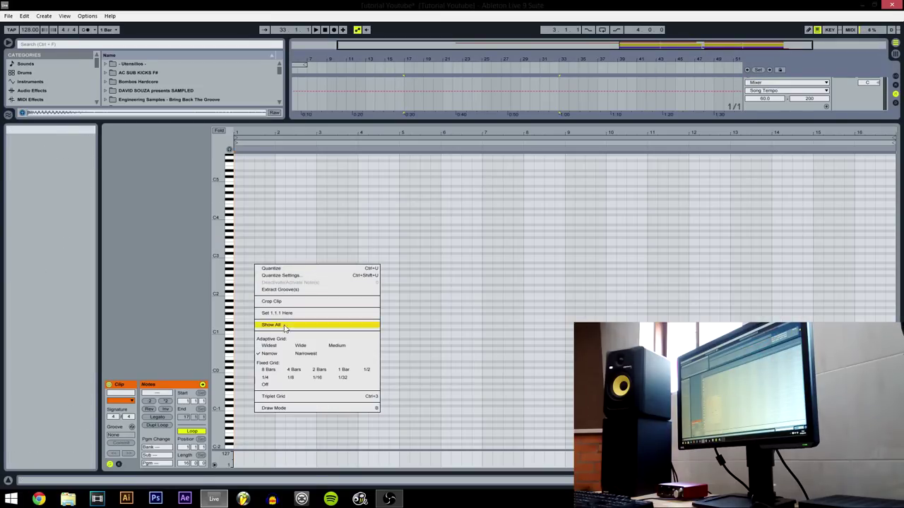
click(274, 378)
key(b)
drag(222, 254, 258, 260)
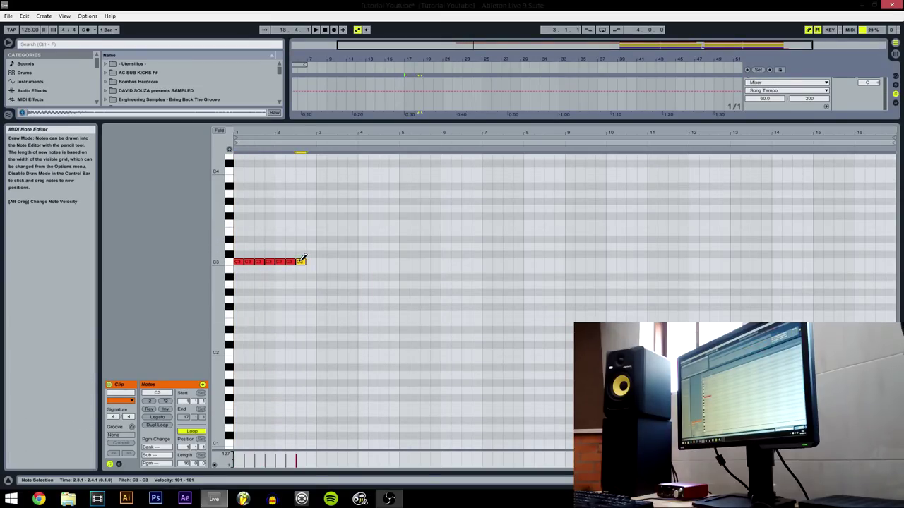
End bar 2 with two 1/8 C3 hits, start playback and duplicate the two-bar pattern into bars 3 and 4
right_click(308, 236)
click(355, 365)
click(310, 262)
key(space)
key(b)
drag(319, 256, 227, 288)
drag(219, 266, 238, 269)
key(ctrl+d)
click(372, 245)
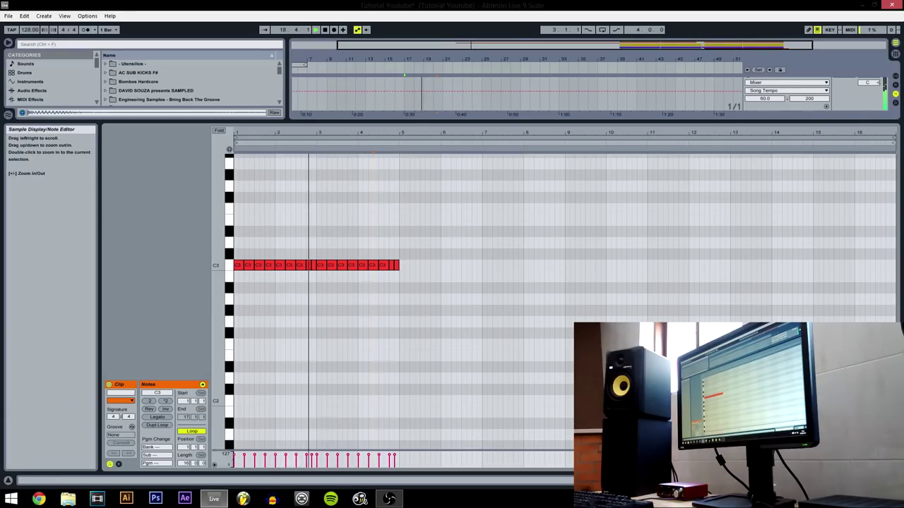
Switch the grid to 1/16 and draw a sixteenth-note C3 hit on the final sixteenth of bar 4
drag(402, 133, 410, 156)
right_click(414, 229)
click(437, 372)
click(403, 265)
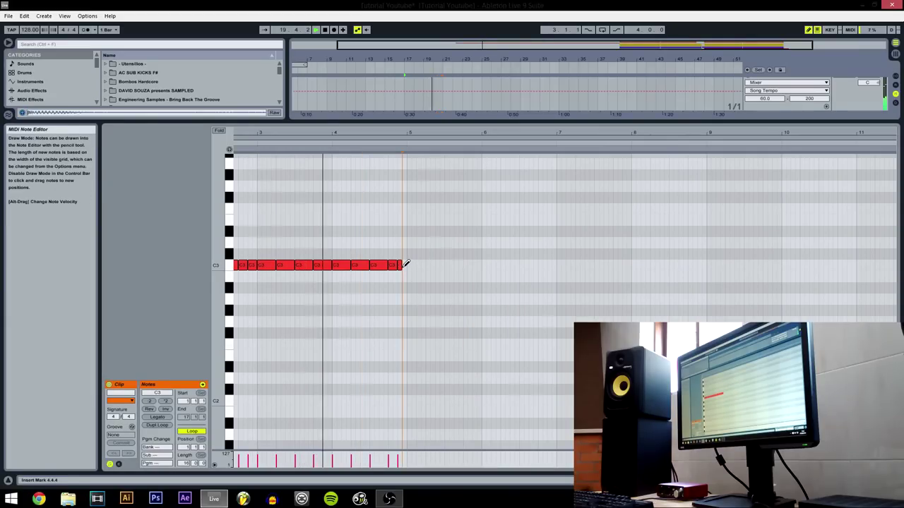
key(b)
key(minus)
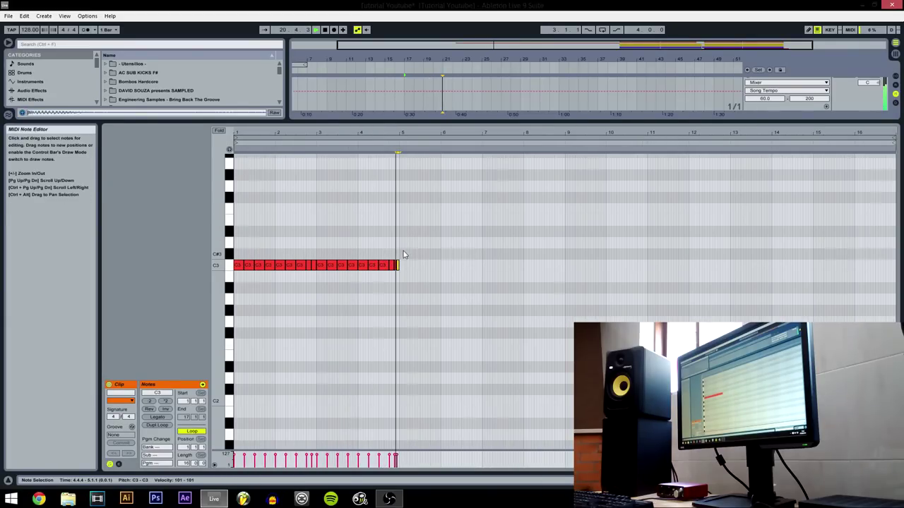
Set the adaptive grid to Widest and duplicate all notes of the four-bar snare pattern into bars 5 to 8
drag(400, 254, 320, 270)
right_click(401, 220)
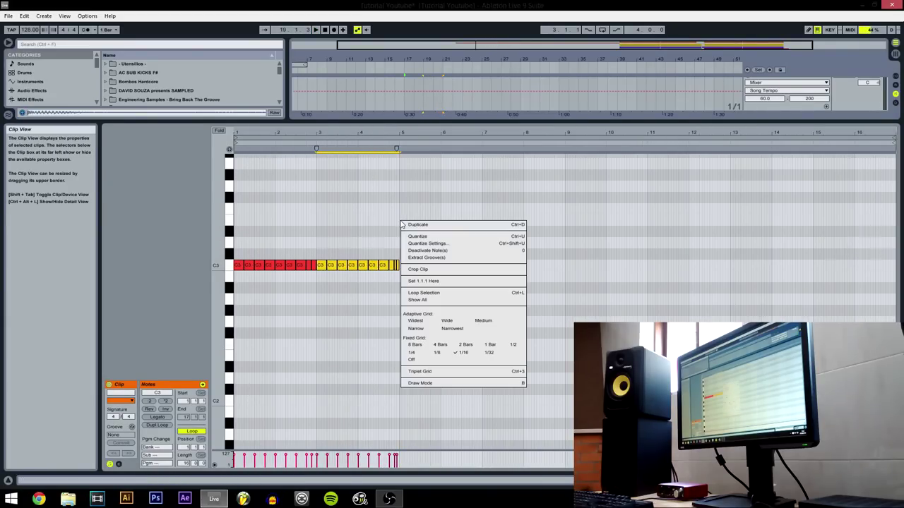
click(421, 322)
key(ctrl+a)
key(ctrl+d)
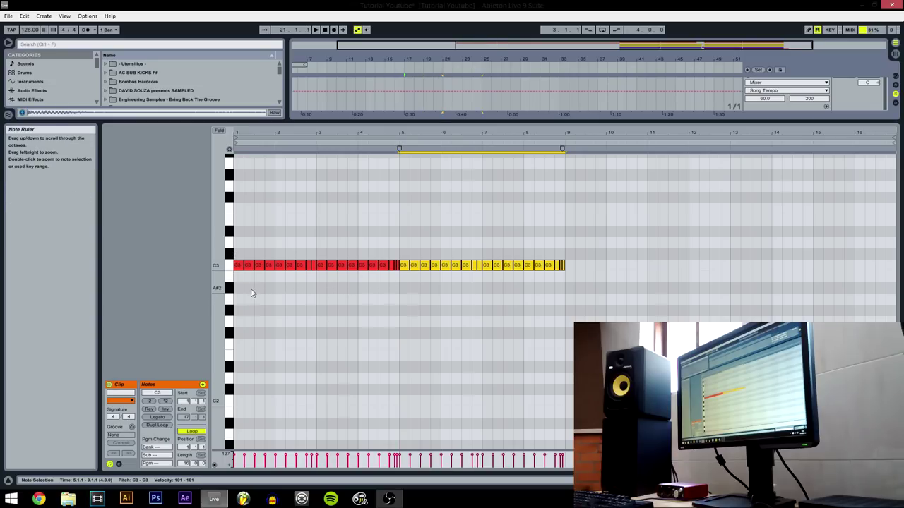
Start playback, set the note grid to 1/8 and draw eight eighth-note C3 hits across bar 9
key(space)
click(580, 238)
right_click(575, 239)
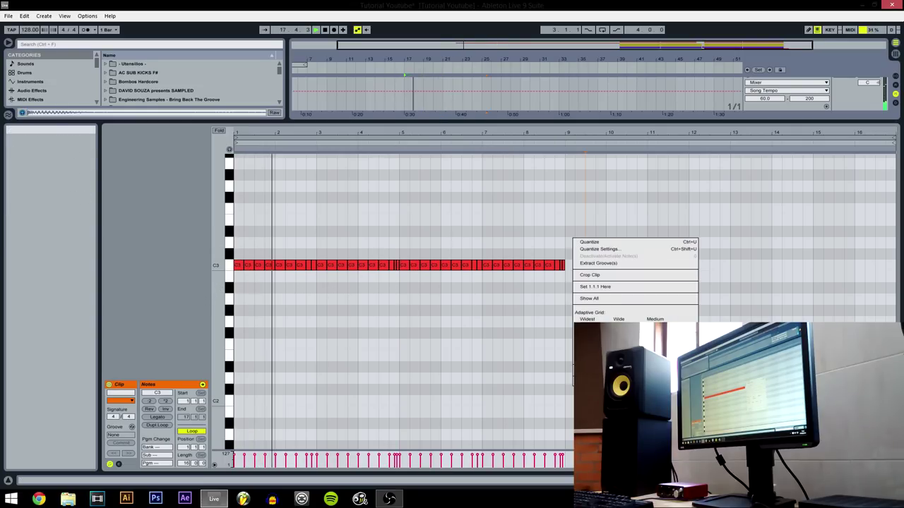
click(595, 340)
key(b)
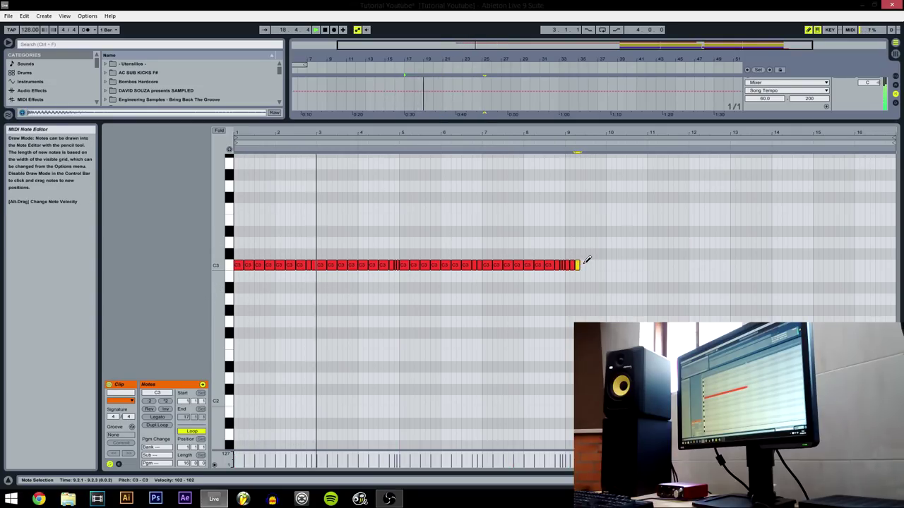
click(594, 265)
click(598, 264)
key(b)
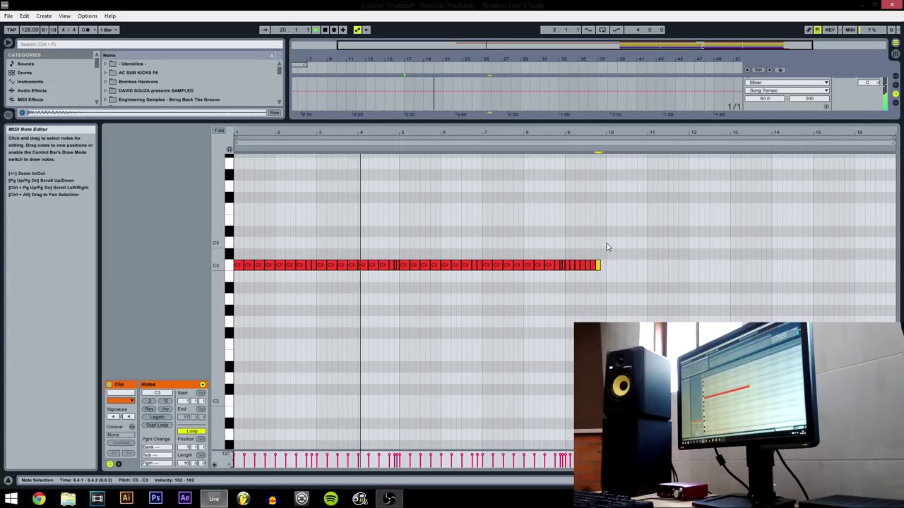
key(b)
click(604, 264)
key(b)
Duplicate the eighth-note hits of bar 9 into bars 10, 11 and 12
drag(610, 259, 568, 275)
key(ctrl+d)
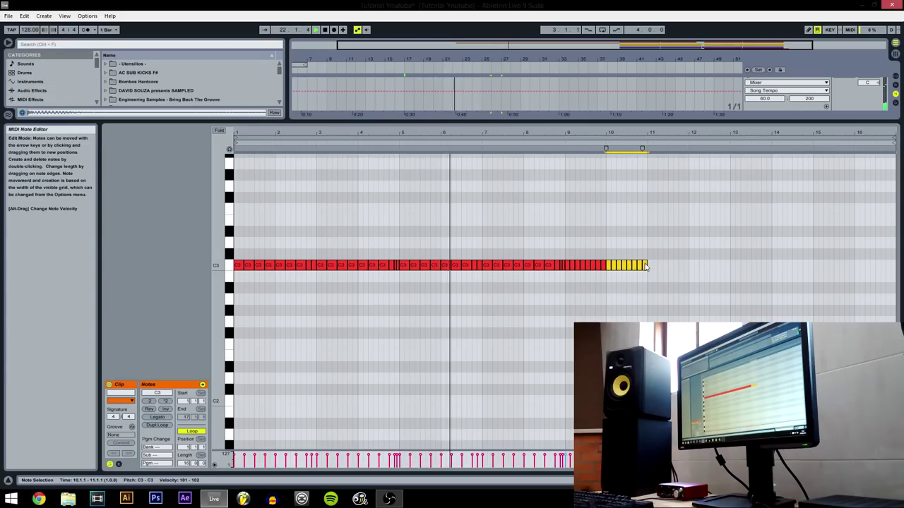
key(ctrl+d)
key(ctrl+d)
Switch the grid to 1/16 and replace the final eighth-note hit of bars 10 and 12 with two sixteenth-note hits
right_click(669, 242)
click(668, 289)
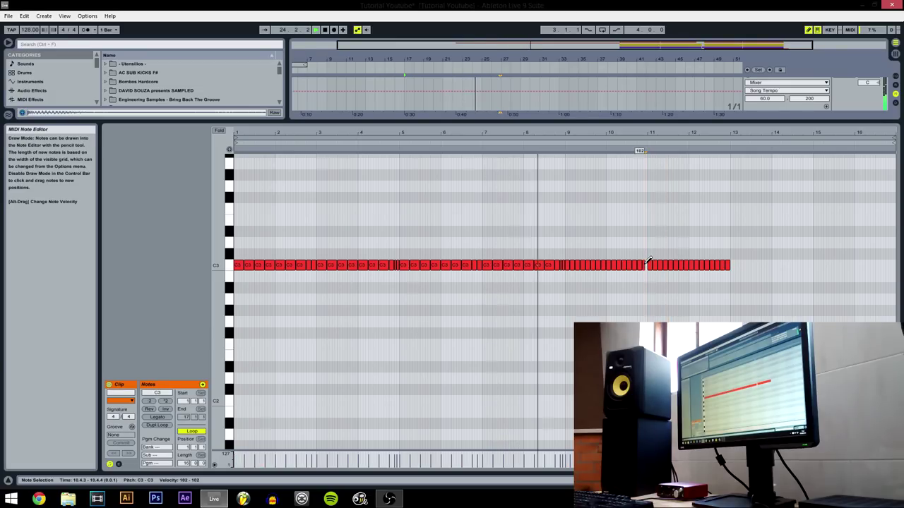
click(727, 265)
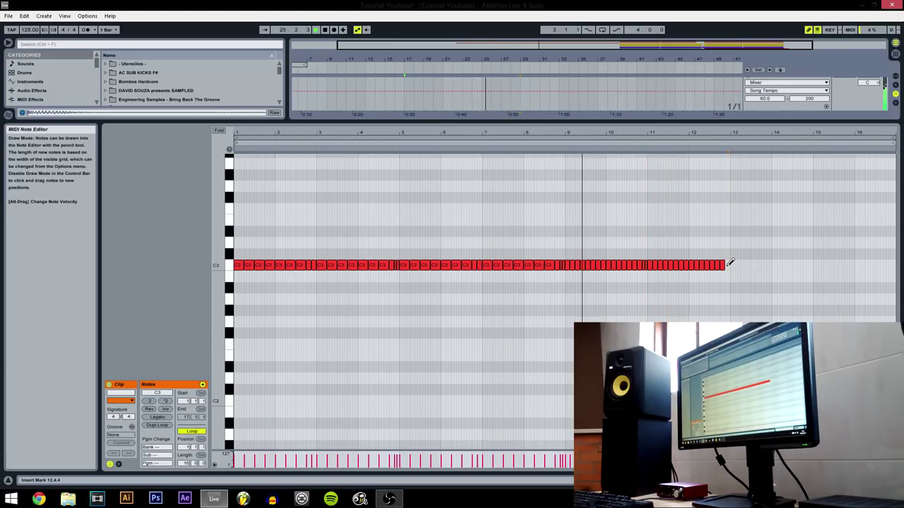
key(b)
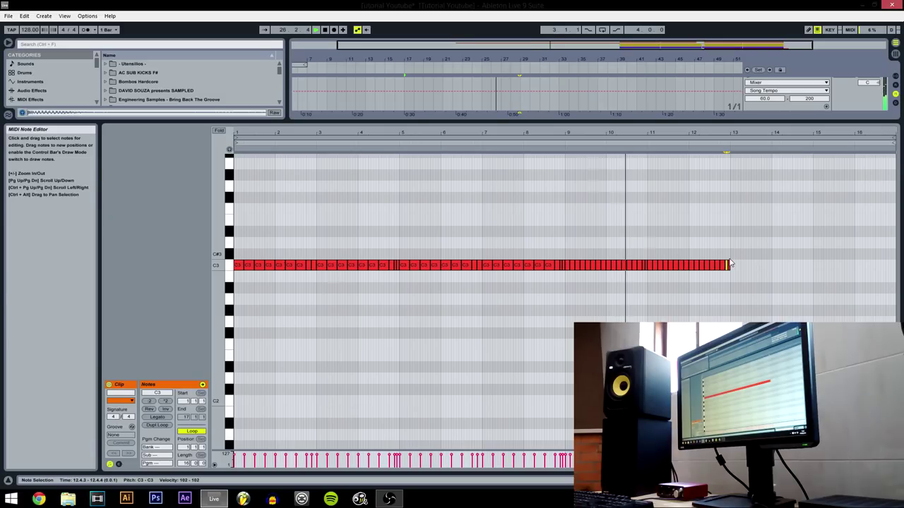
drag(731, 263, 619, 267)
click(712, 250)
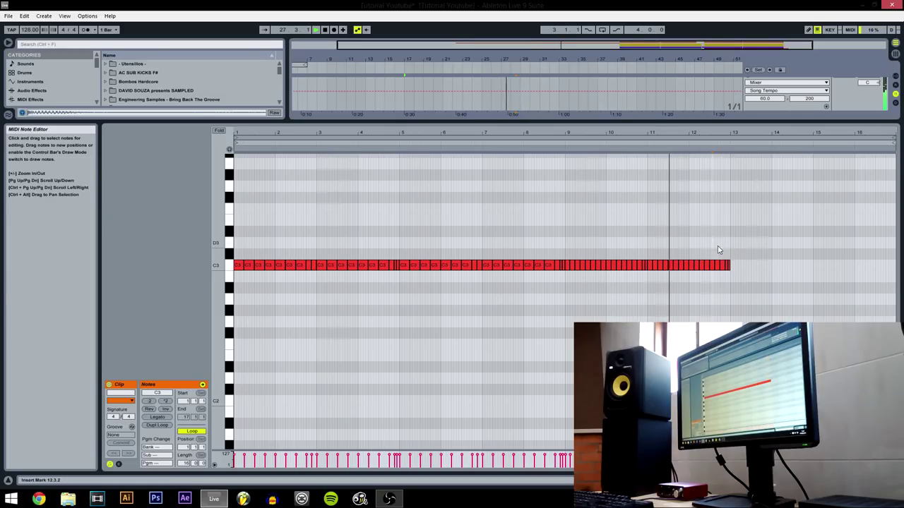
Draw sixteenth-note C3 hits at the start of bar 13 and duplicate them until bars 13 to 15 are filled
right_click(734, 250)
key(Escape)
key(b)
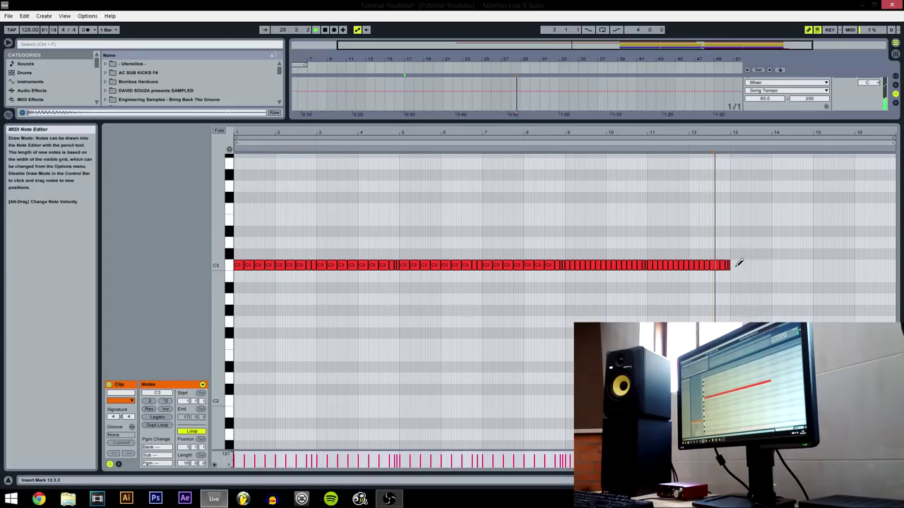
click(734, 265)
key(b)
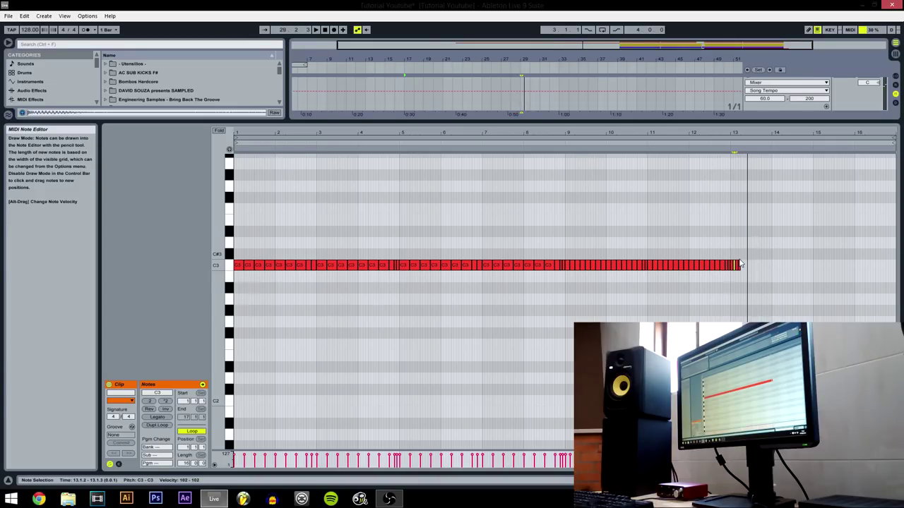
key(ctrl+d)
key(ctrl+d)
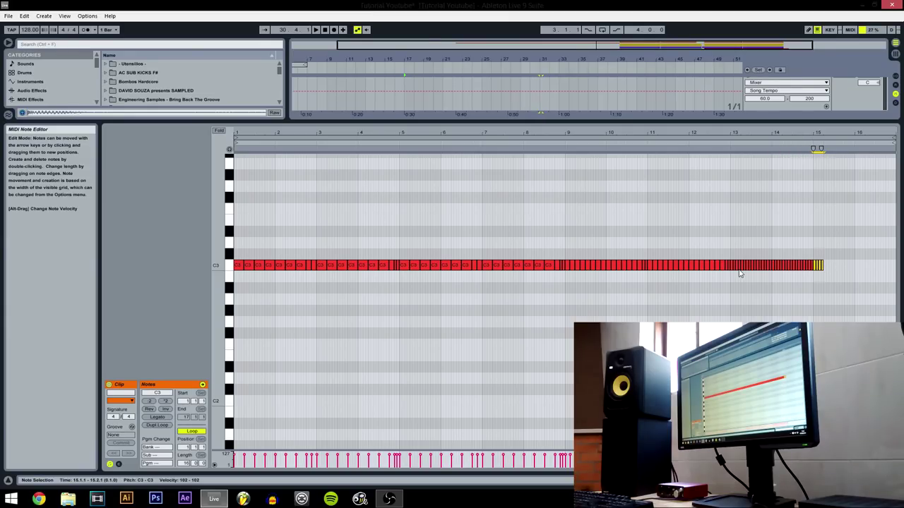
key(ctrl+d)
Switch the grid to 1/32 and fill the first beat of bar 16 with thirty-second-note C3 hits
right_click(801, 235)
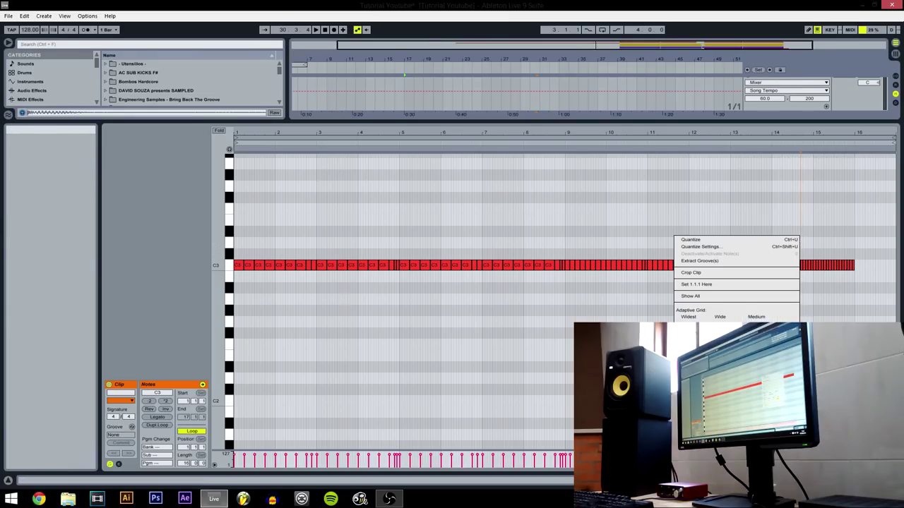
click(868, 265)
key(space)
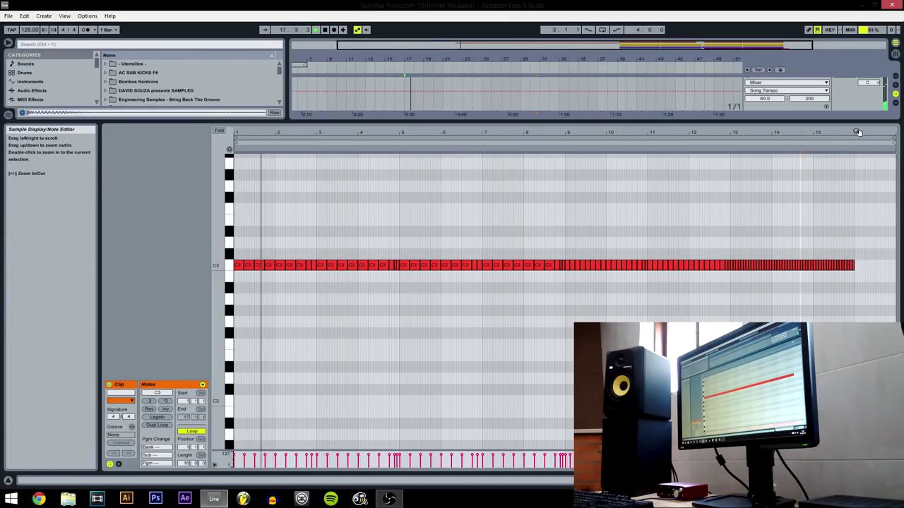
drag(858, 133, 857, 169)
key(b)
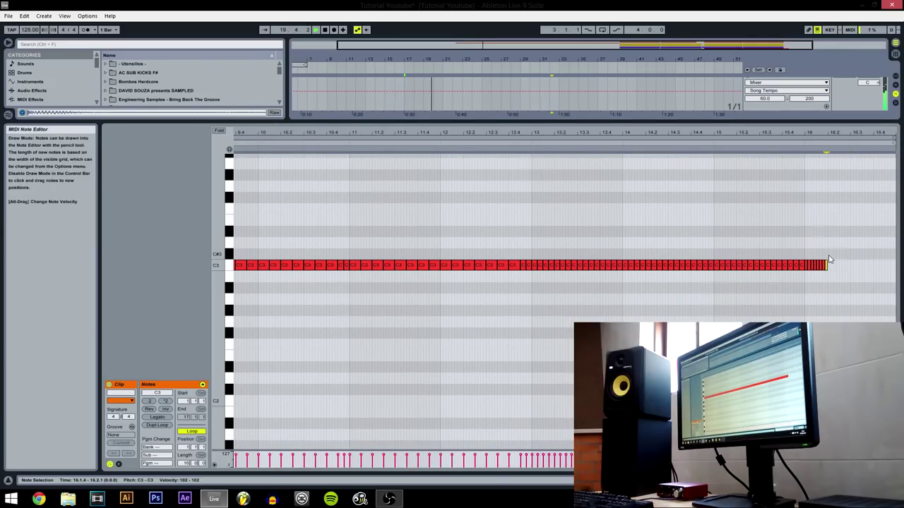
Change the grid width and duplicate the first beat's thirty-second-note hits into beats 2 and 3 of bar 16
right_click(821, 261)
click(717, 315)
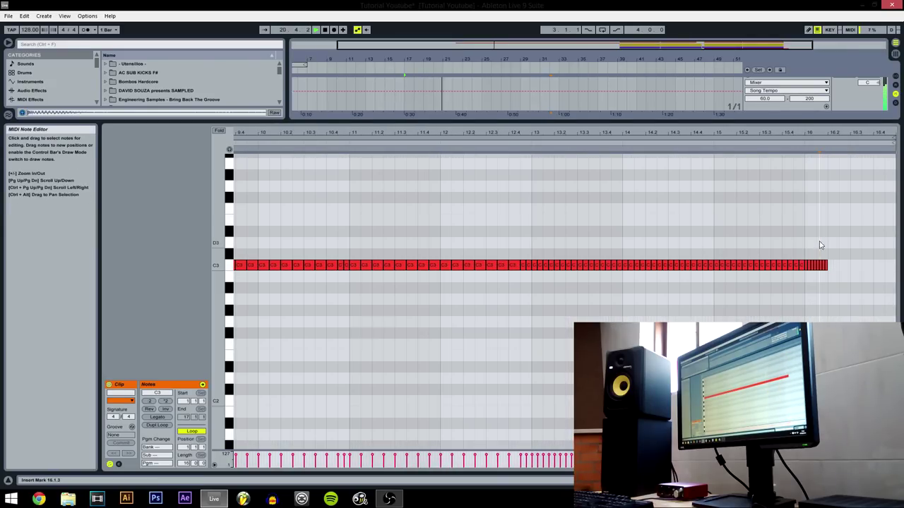
drag(828, 256, 808, 275)
drag(786, 132, 847, 134)
key(ctrl+d)
key(ctrl+d)
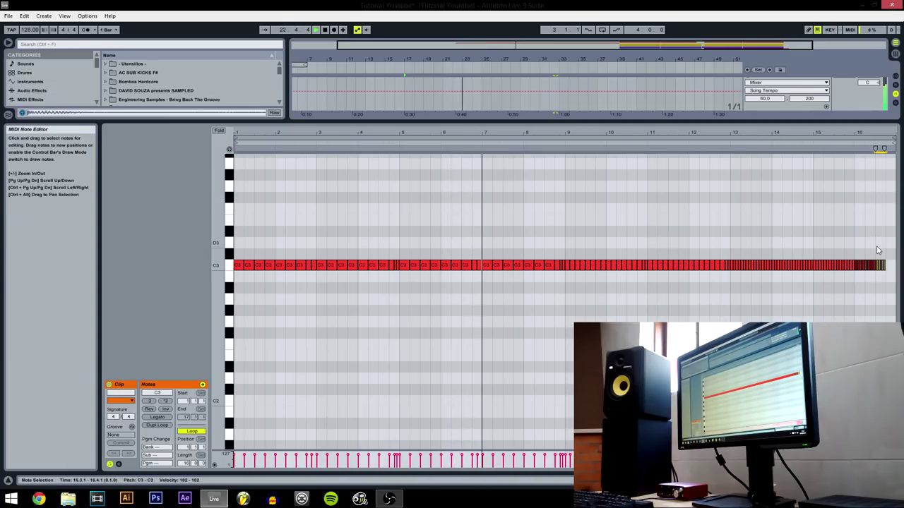
Draw a Pitch Bend clip envelope rising from bar 9 to its maximum at the clip's end, and remove the stray breakpoints
click(119, 465)
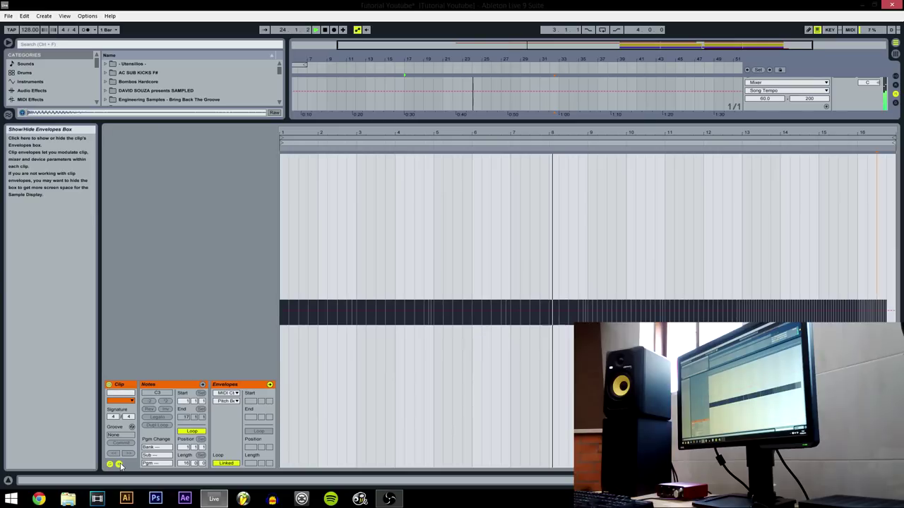
key(b)
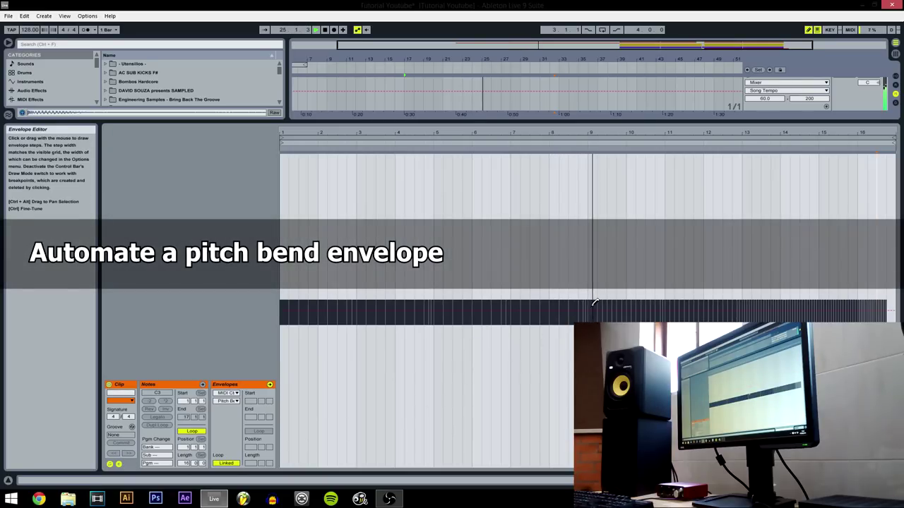
click(891, 155)
key(b)
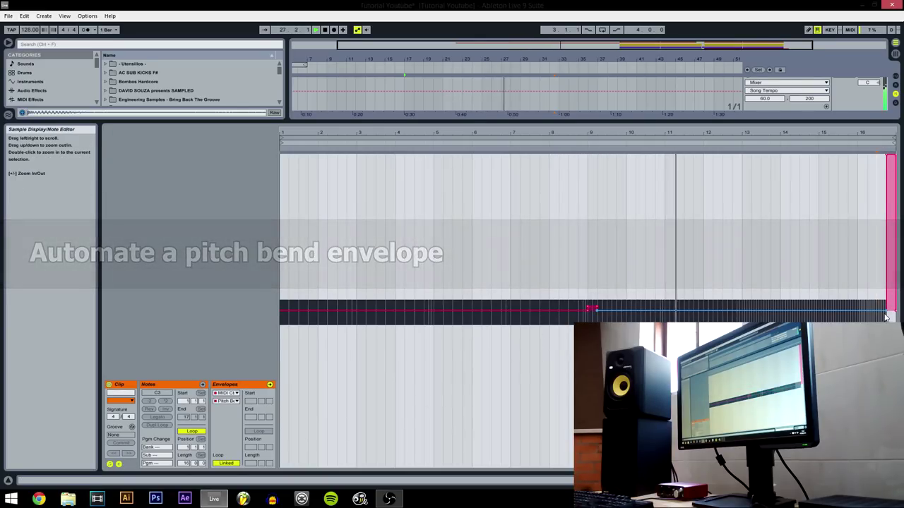
drag(887, 317, 614, 311)
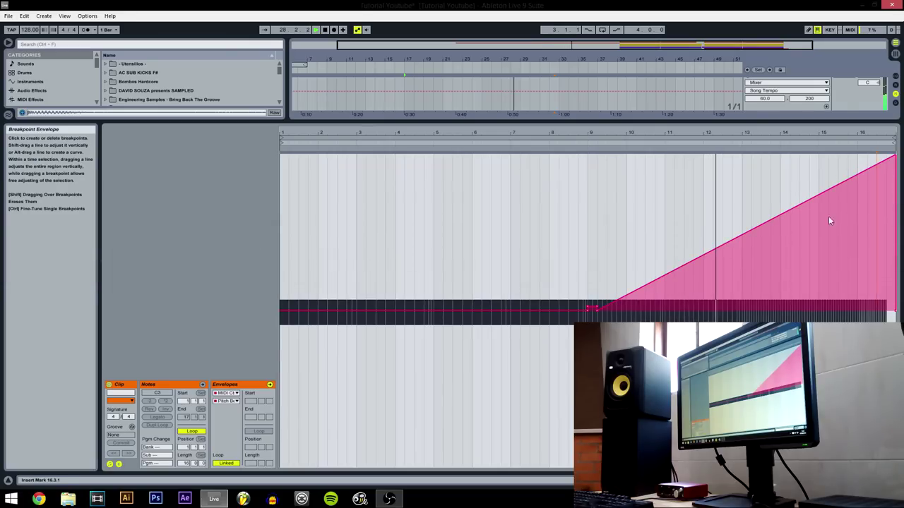
click(597, 311)
click(596, 306)
click(588, 306)
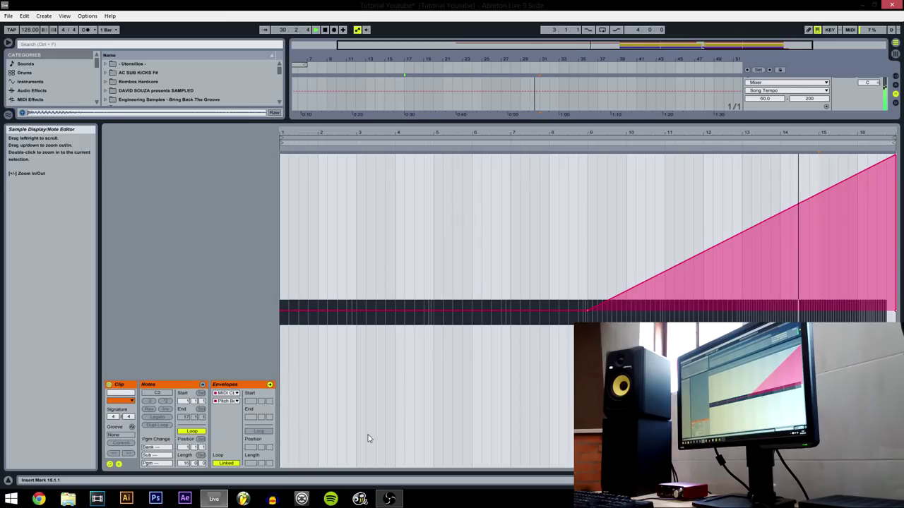
click(118, 465)
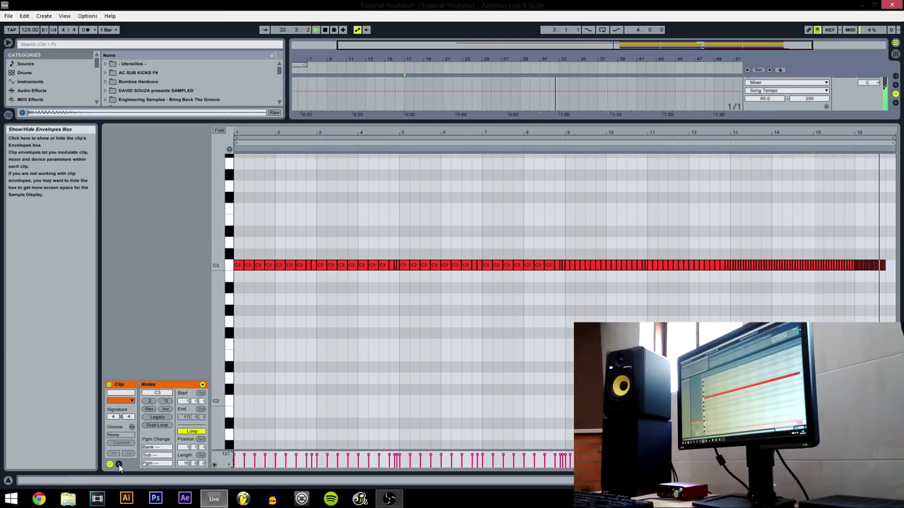
Return to the SNARE track's devices, unsolo the track and play the arrangement through the snare build-up into the drop
key(shift+Tab)
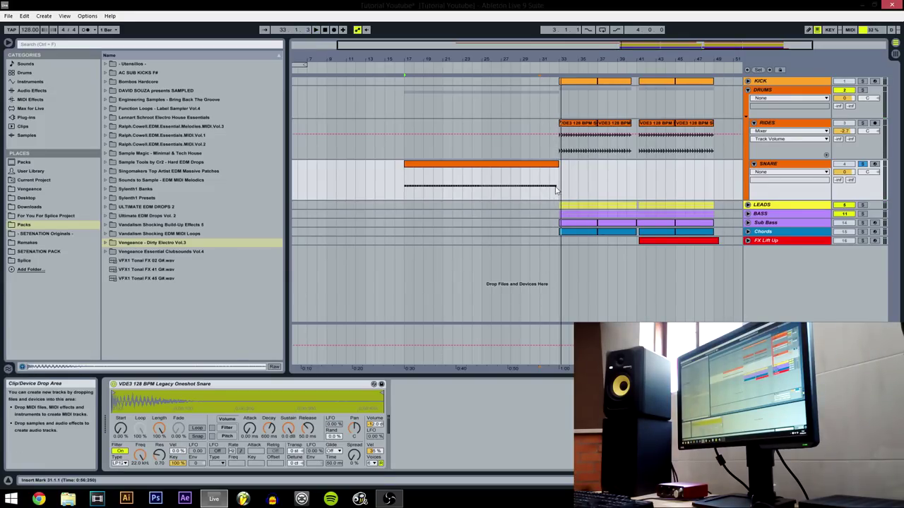
double_click(554, 188)
key(shift+Tab)
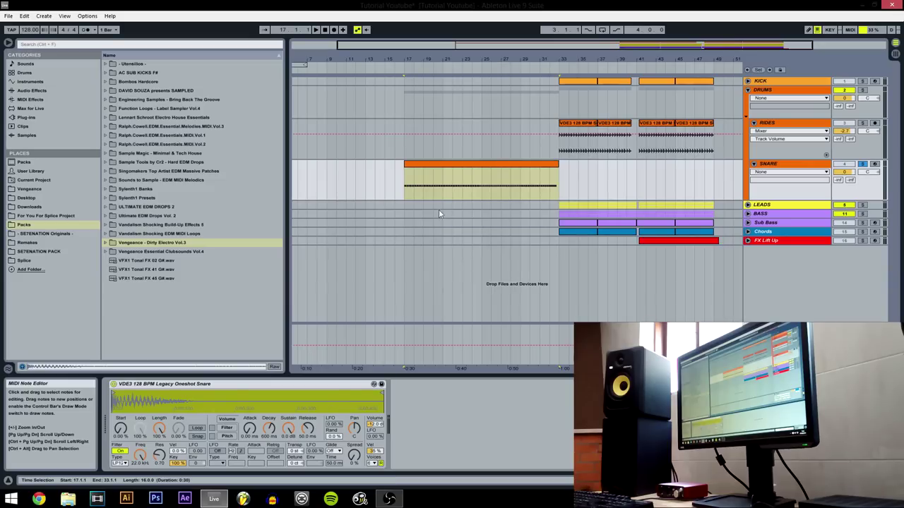
click(404, 191)
click(863, 165)
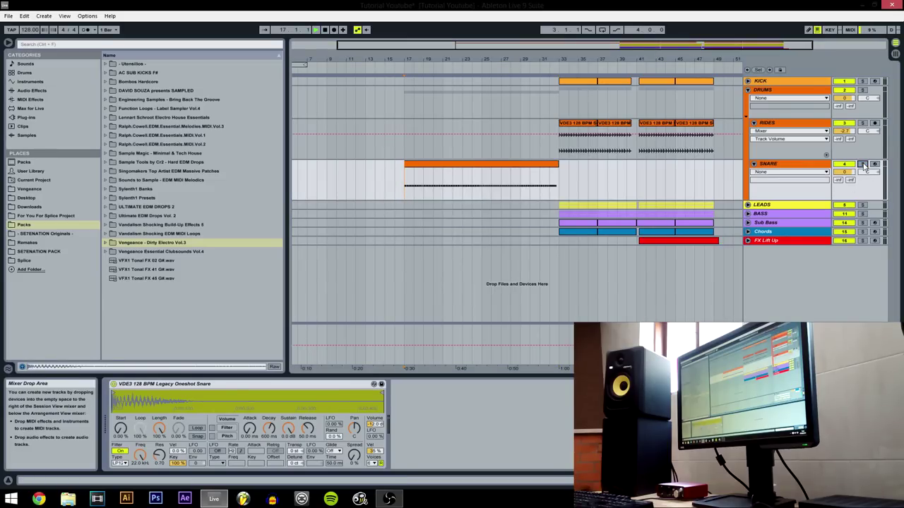
click(541, 185)
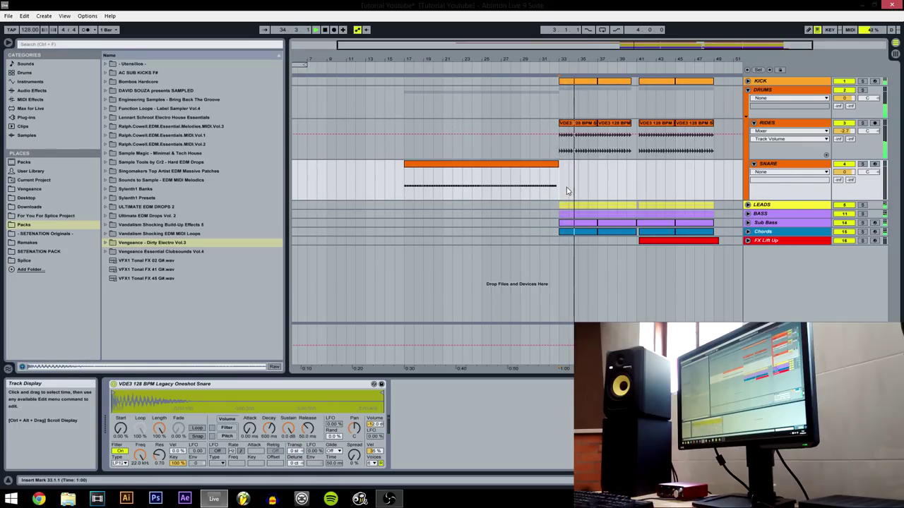
Fold the track groups, add a MIDI track named WHITE NOISE below FX Lift Up and give it a grey color
alt+click(748, 91)
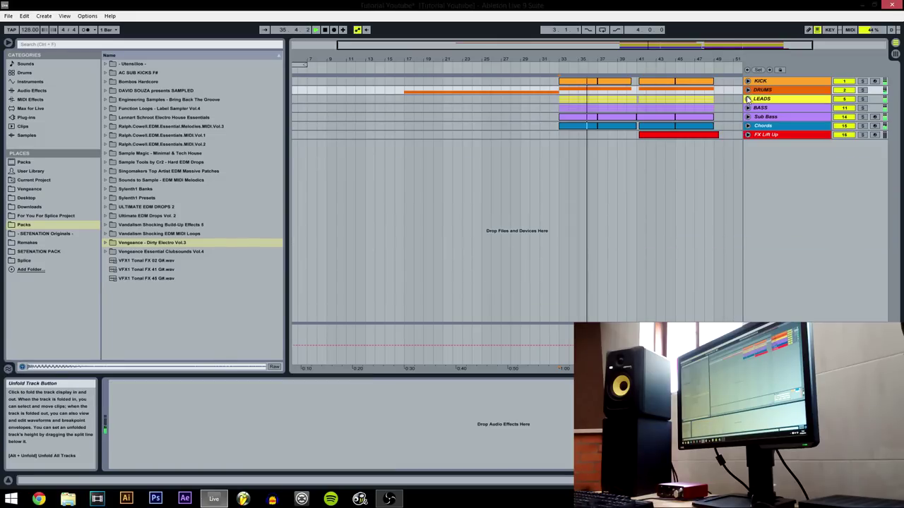
click(767, 136)
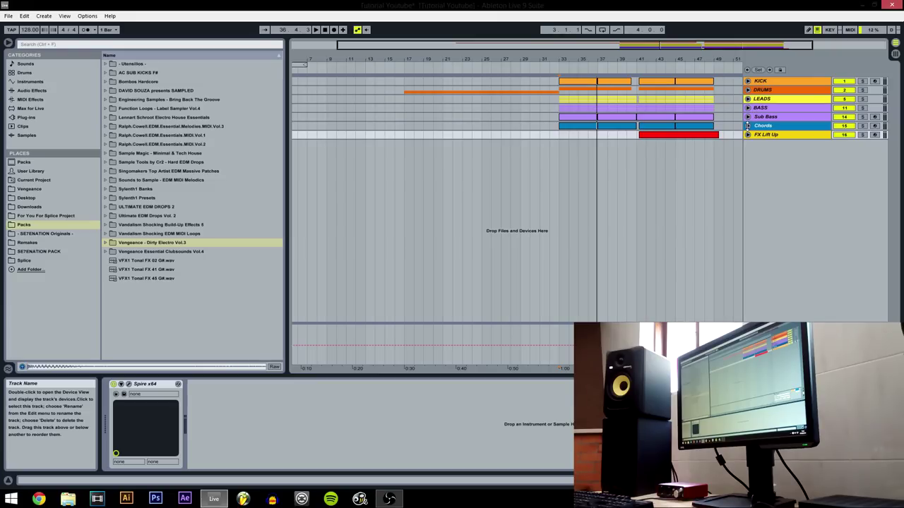
key(ctrl+shift+t)
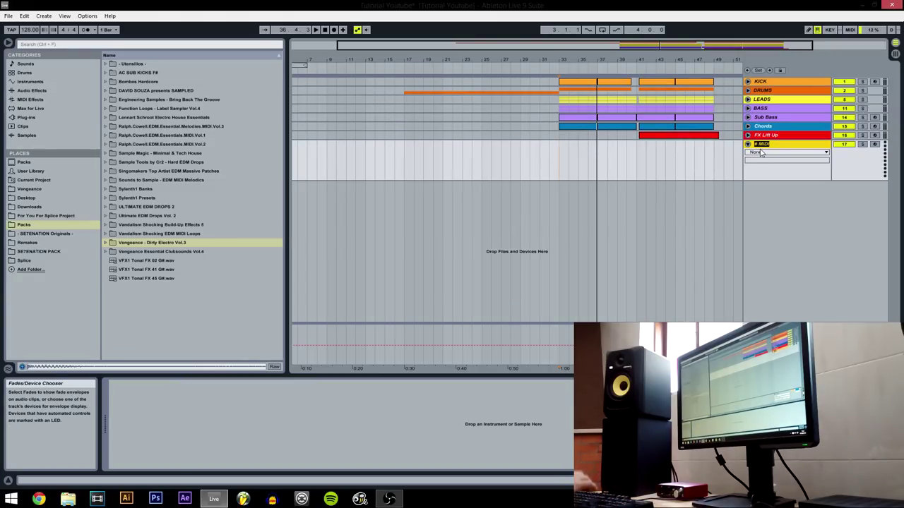
text(WHITE NOISE)
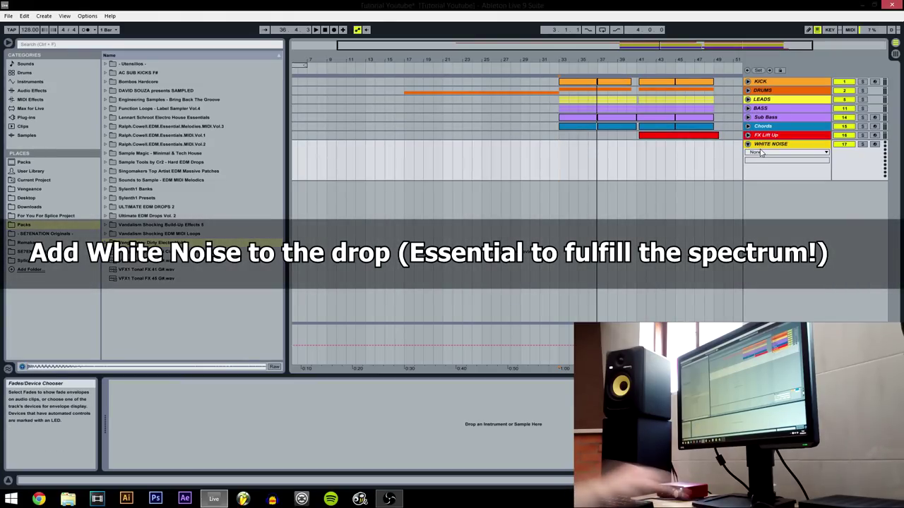
key(Return)
right_click(777, 146)
click(864, 272)
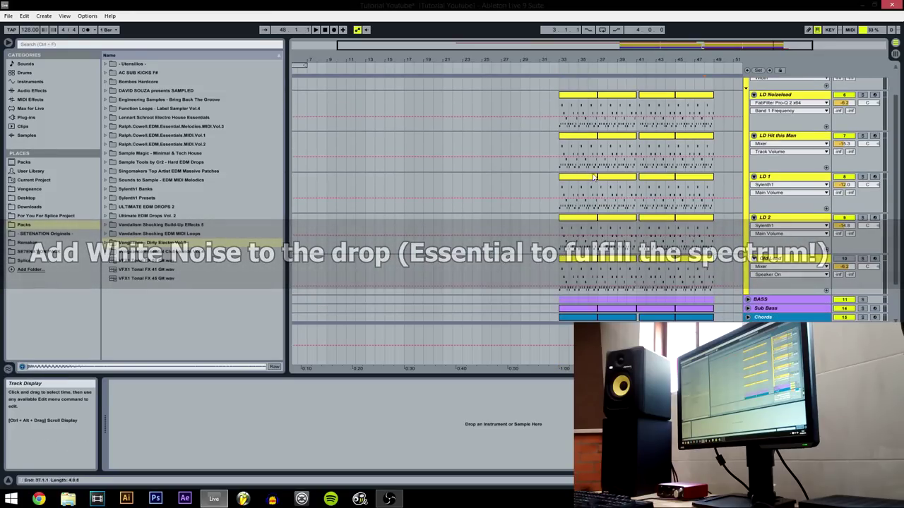
Copy the LD Noizelead clips from bars 33 to 49, paste them on the WHITE NOISE track at bar 33 and select them
scroll(593, 176, up, 1)
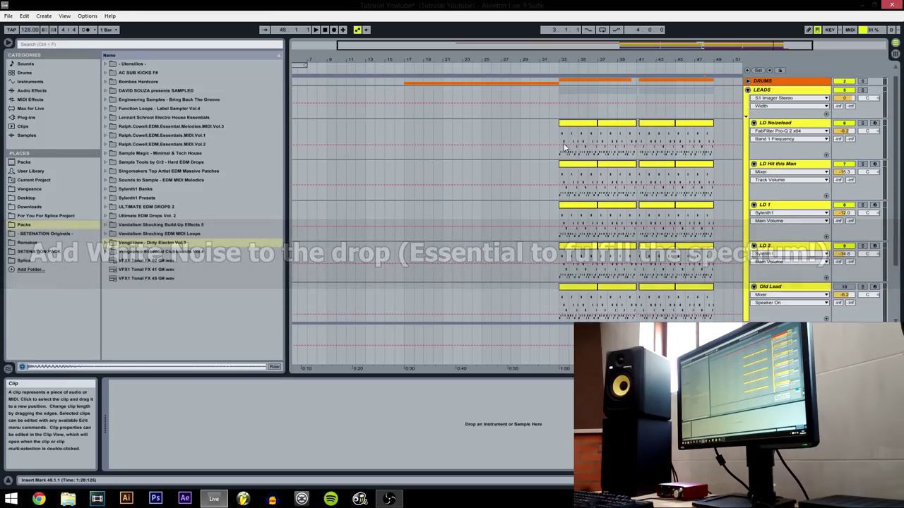
drag(562, 135, 716, 136)
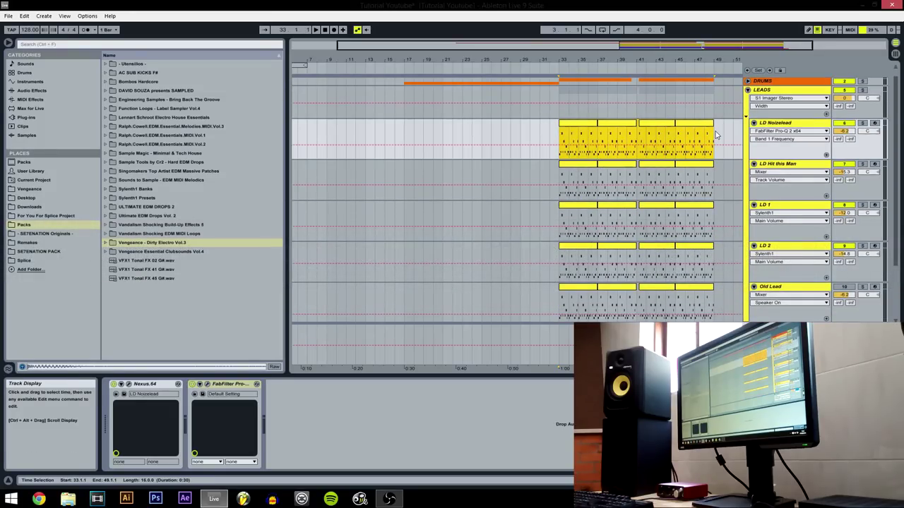
click(720, 136)
click(748, 91)
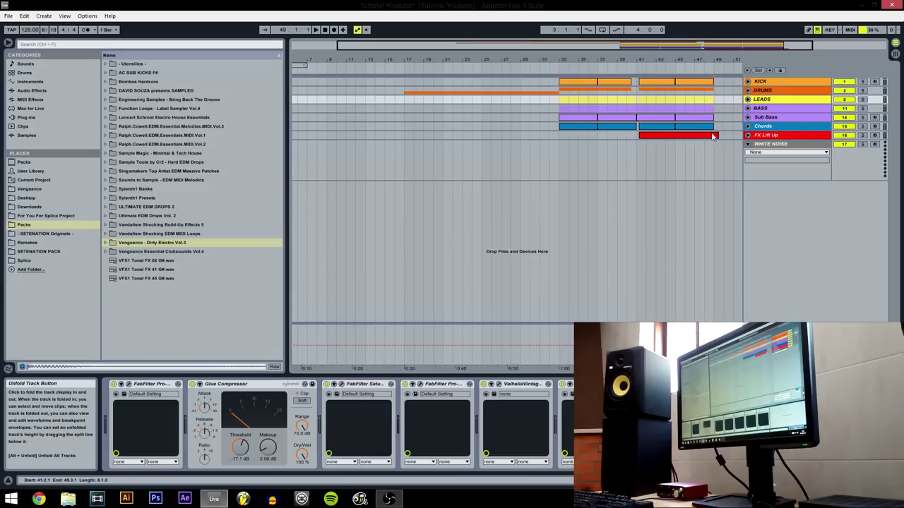
click(560, 160)
key(ctrl+v)
drag(522, 160, 722, 161)
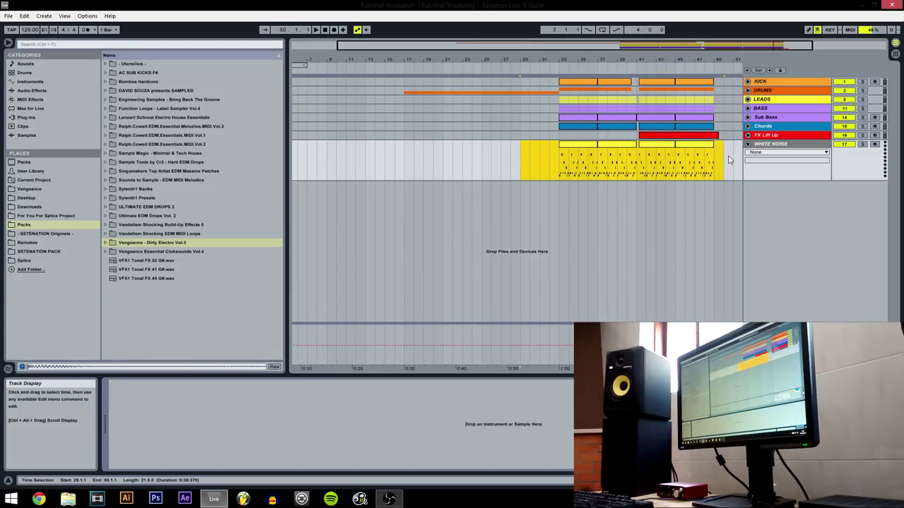
Recolor the pasted clips on the WHITE NOISE track grey to match the track
right_click(703, 147)
click(789, 253)
key(z)
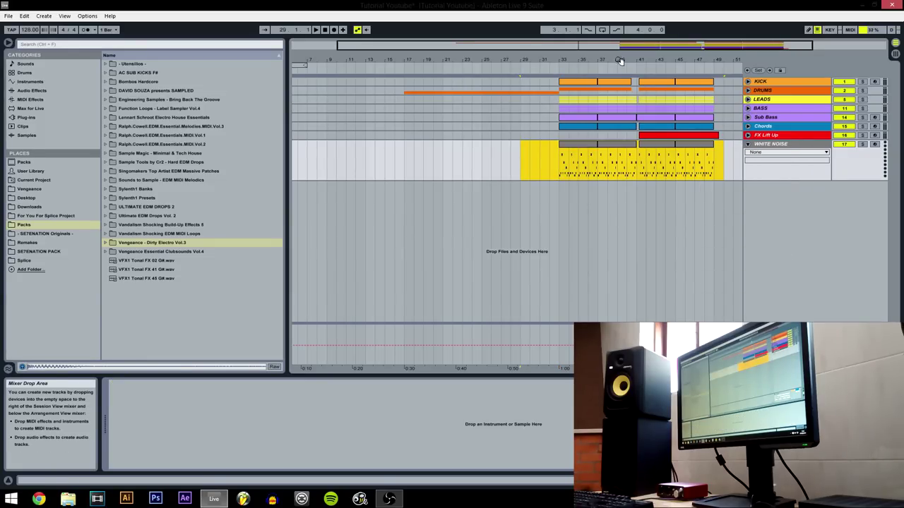
Set the insert marker at bar 33 and load the Sylenth1 plug-in onto the WHITE NOISE track
click(437, 171)
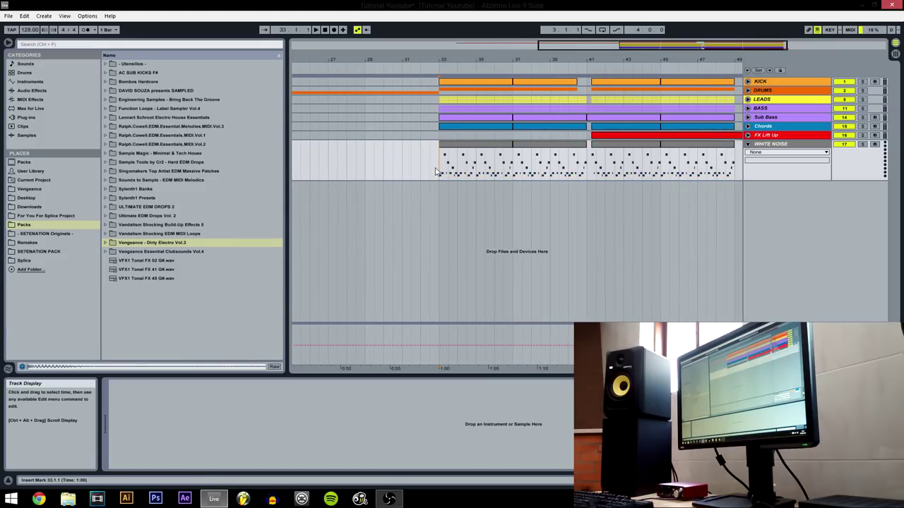
click(27, 117)
click(105, 164)
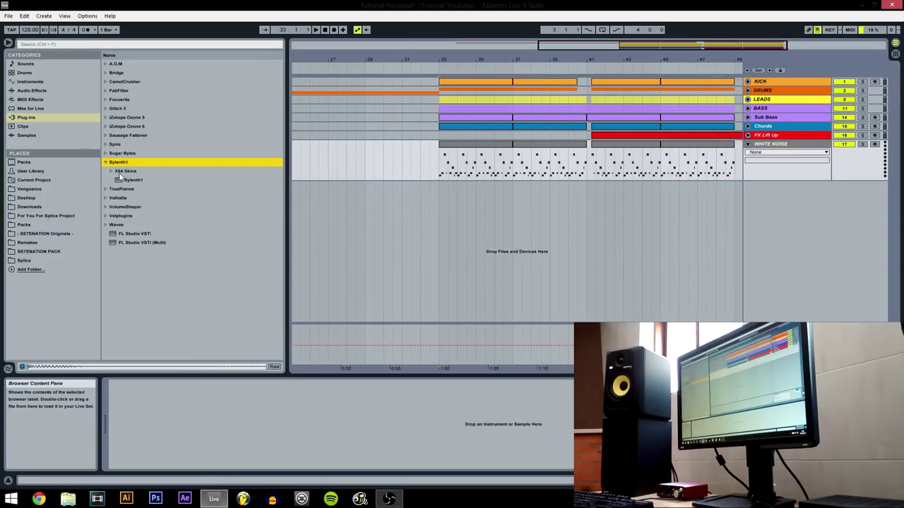
drag(130, 180, 468, 169)
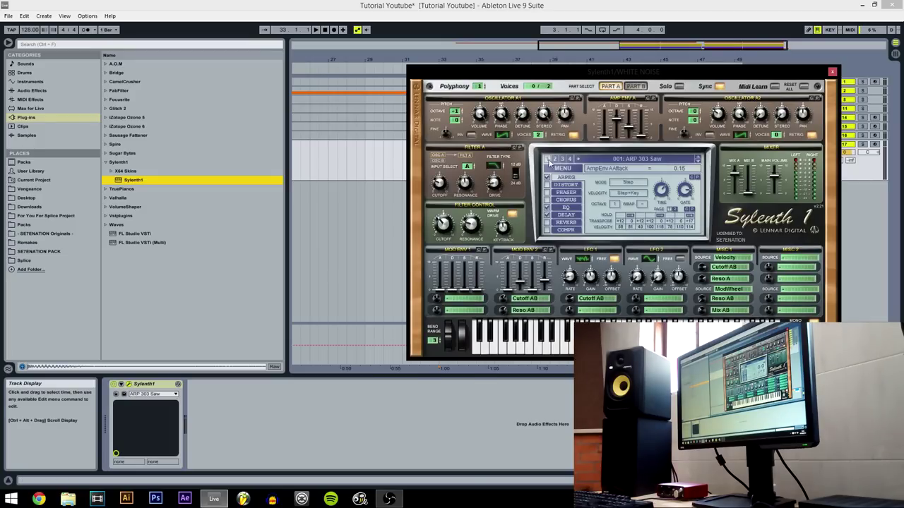
Load the sound bank containing the VISIO presets into Sylenth1, from the folder above Vandalism Shocking Sounds Complete Pack
click(567, 170)
click(600, 210)
click(381, 109)
click(564, 170)
click(577, 200)
click(593, 249)
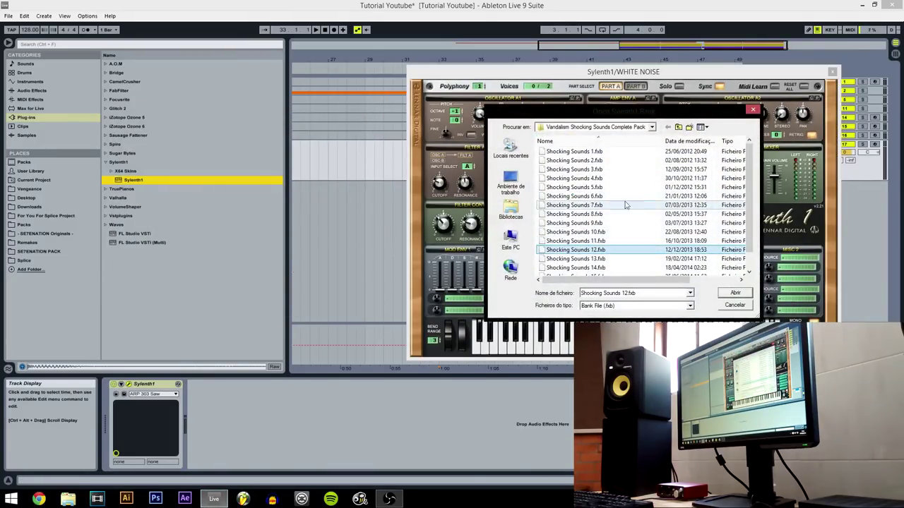
click(678, 127)
scroll(621, 239, down, 2)
double_click(604, 259)
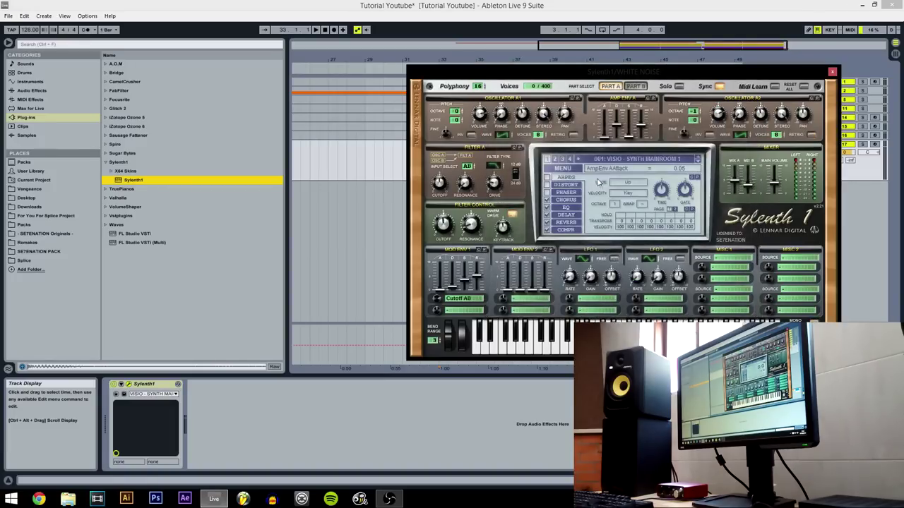
Choose the VISIO - WHITE NOISE preset in Sylenth1 and close the plug-in window
click(618, 157)
click(645, 251)
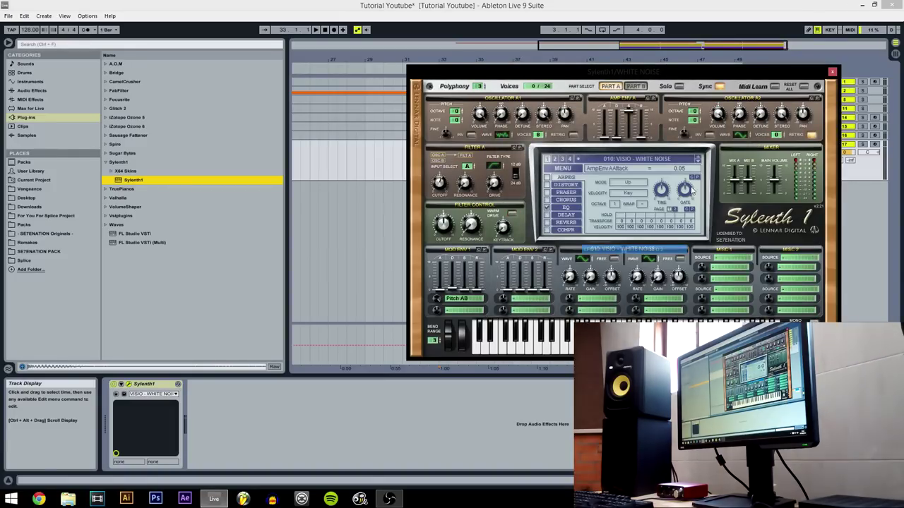
click(831, 72)
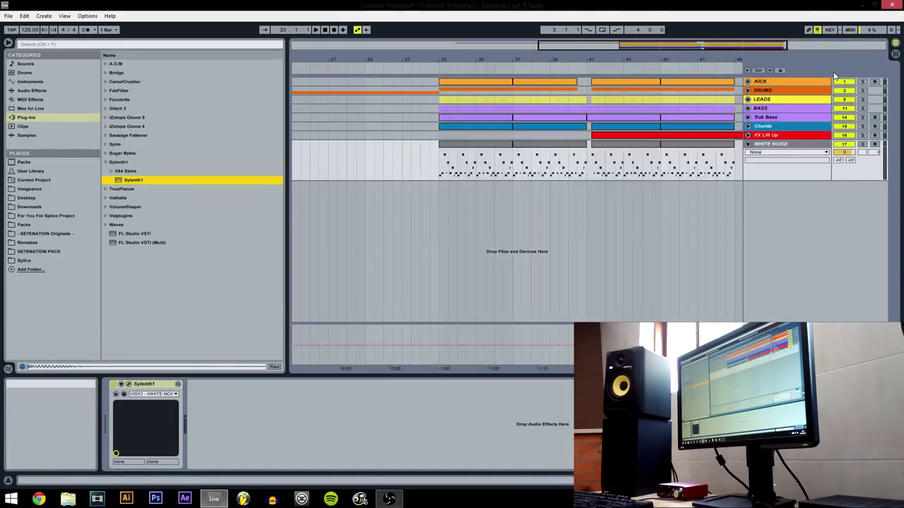
Set the WHITE NOISE track volume to -21.7 dB and play the track soloed from bar 33
click(843, 154)
key(space)
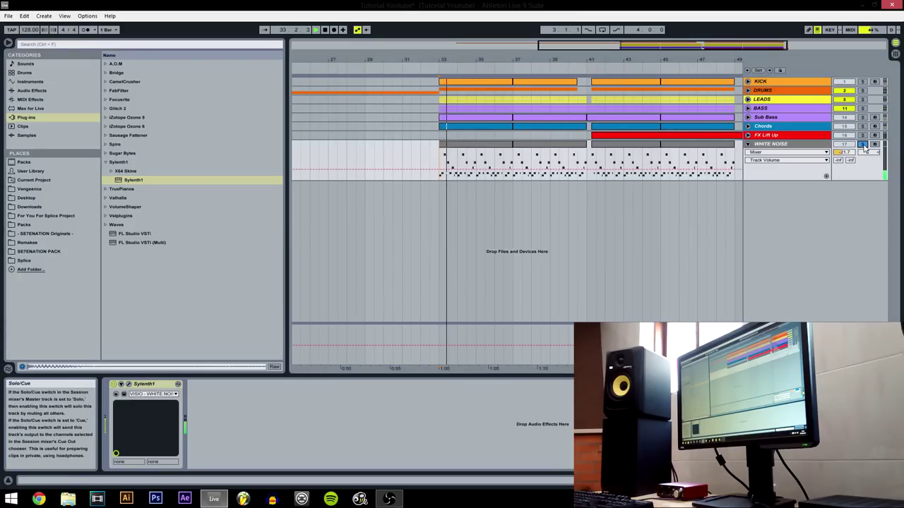
click(862, 145)
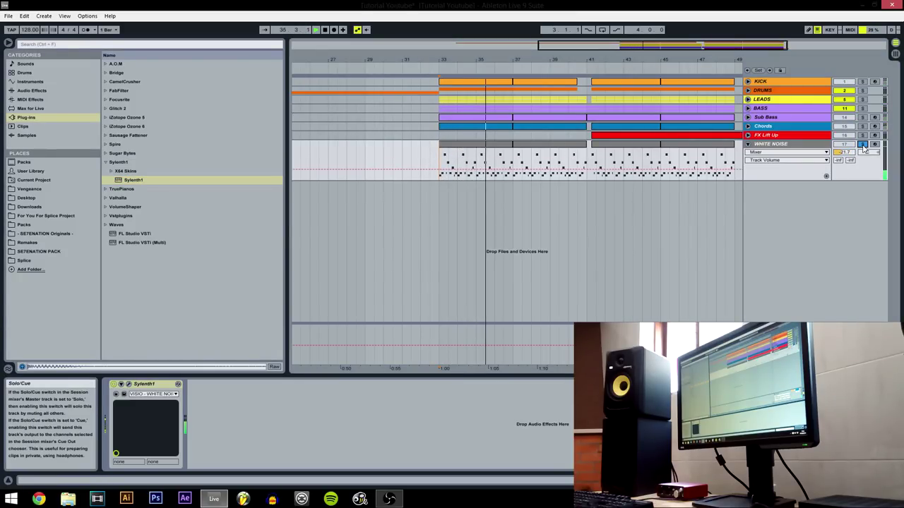
Examine the WHITE NOISE clip's notes and the mixer levels during playback, then return to the arrangement
key(shift+Tab)
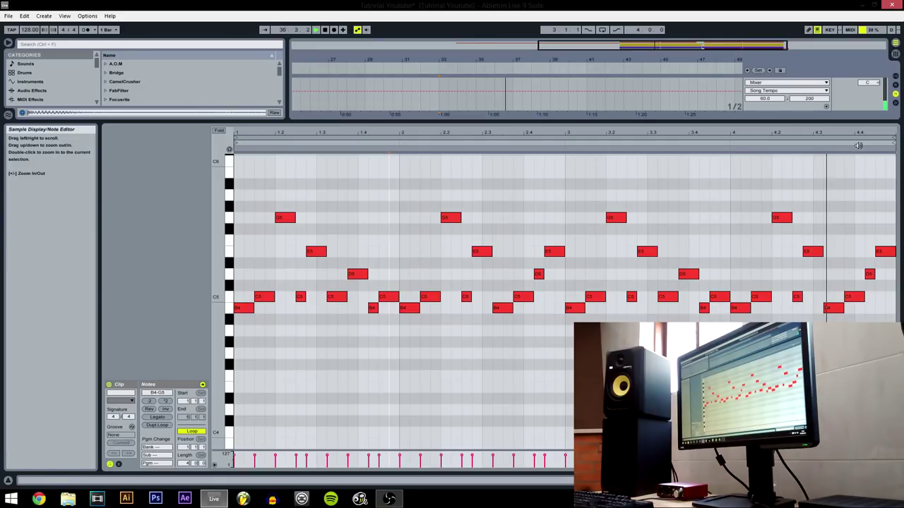
key(shift+Tab)
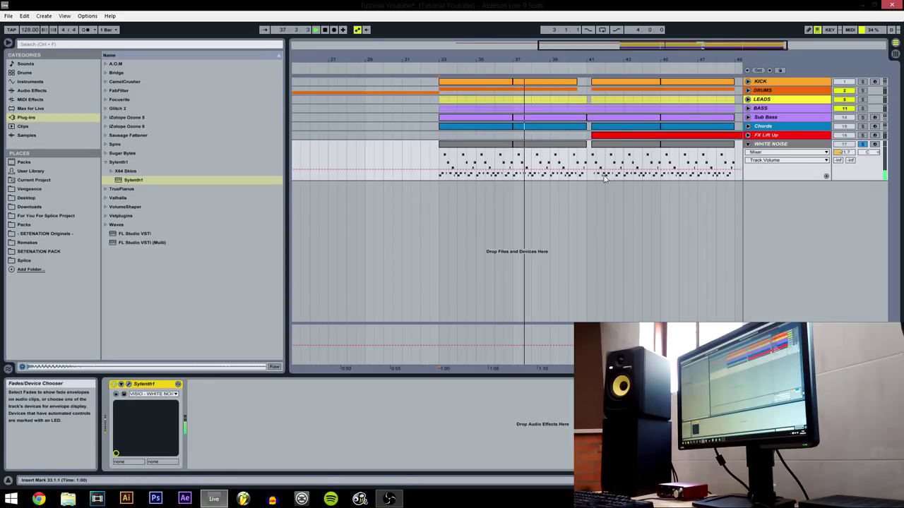
key(shift+Tab)
key(Tab)
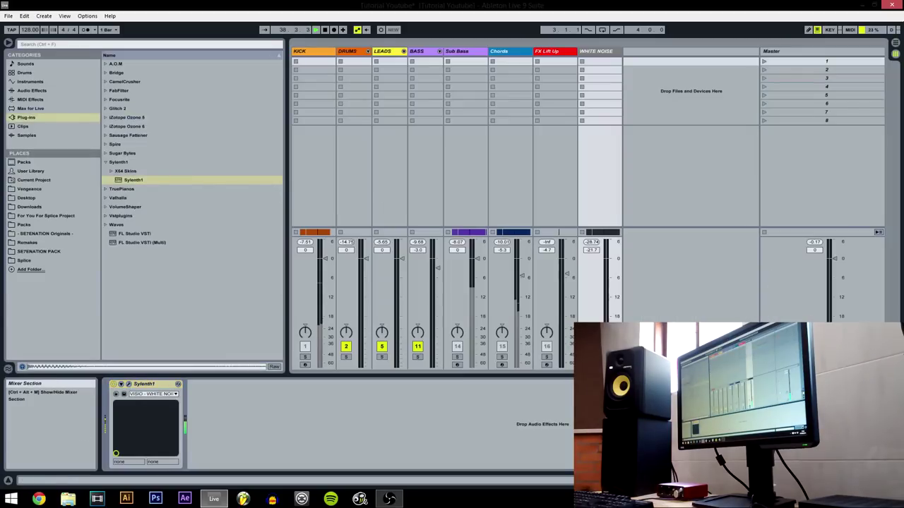
key(Tab)
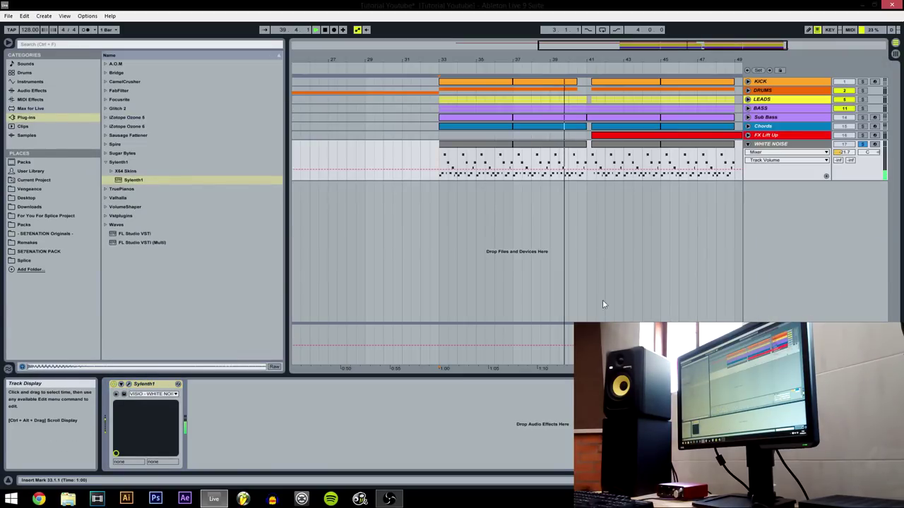
Paste an LFOTool after Sylenth1 on the WHITE NOISE track, unsolo it and play the drop from bar 33
click(437, 100)
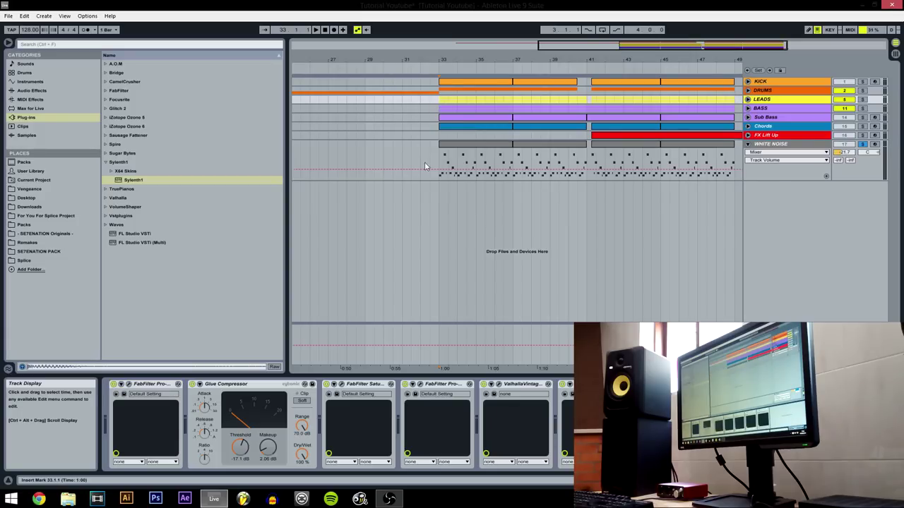
click(444, 180)
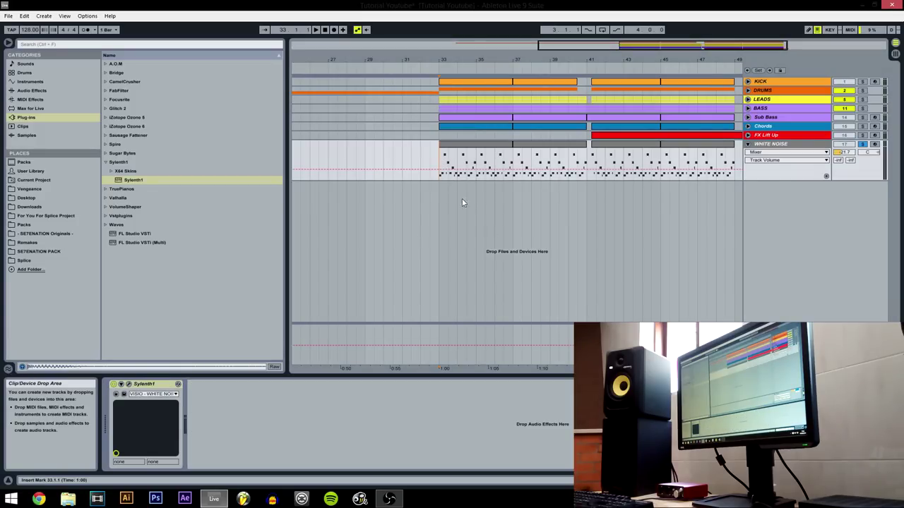
key(ctrl+v)
key(space)
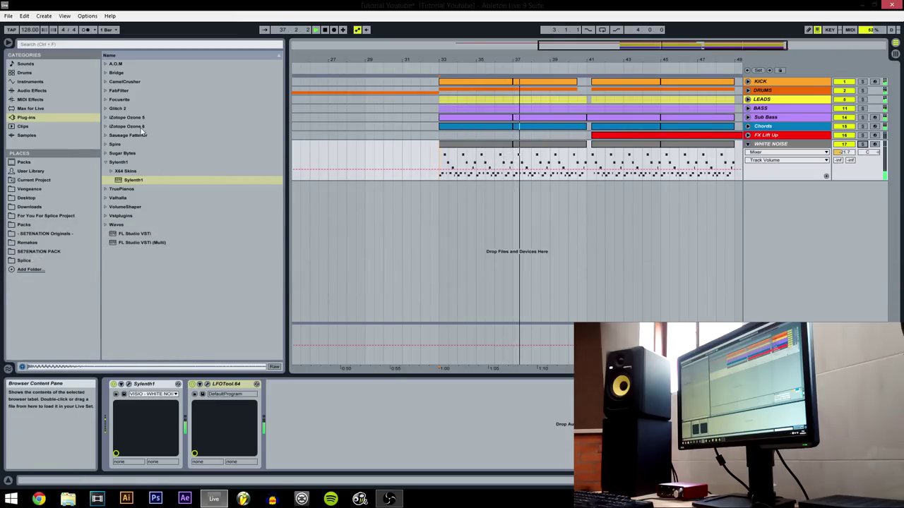
Set the WHITE NOISE volume to -22.5 dB and insert FabFilter Pro-Q 2 x64 between Sylenth1 and LFOTool
click(106, 91)
click(123, 161)
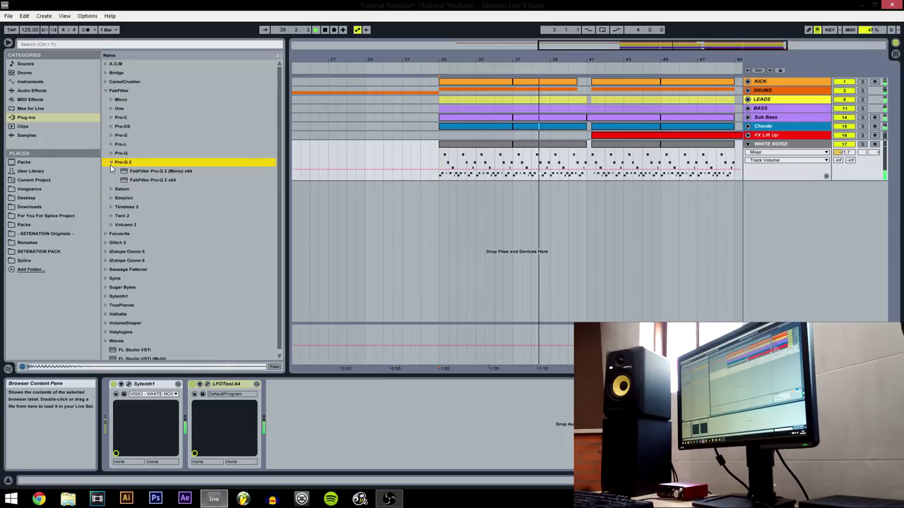
drag(852, 153, 853, 158)
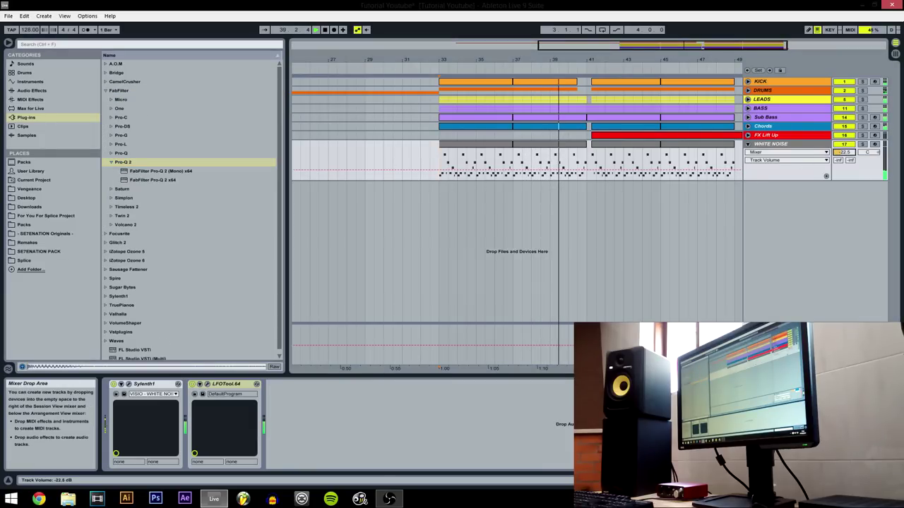
drag(173, 180, 199, 417)
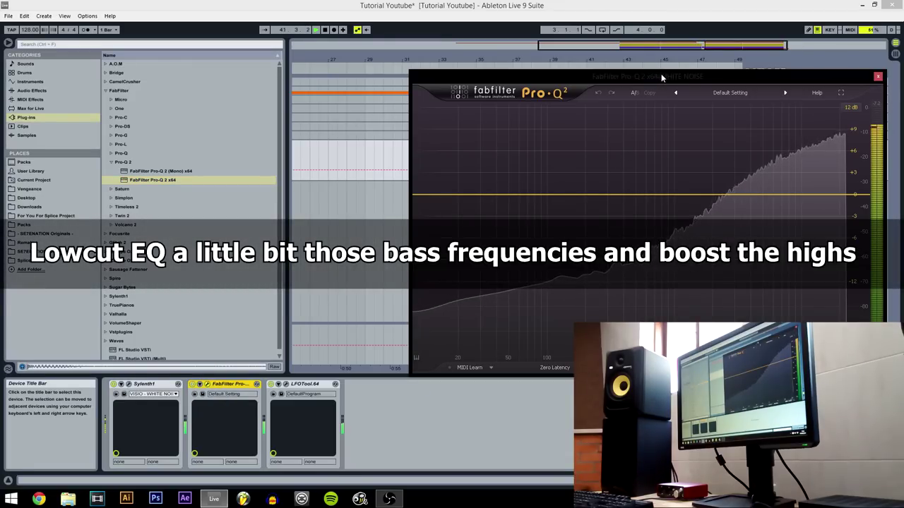
drag(661, 74, 375, 92)
Add an EQ band at about 251 Hz with 0 dB gain, stop playback, solo WHITE NOISE and return to bar 33
click(309, 214)
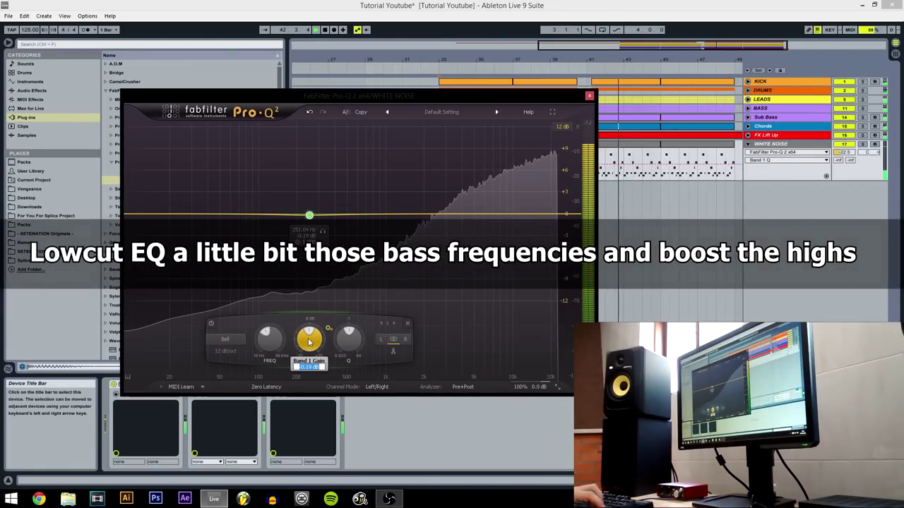
drag(308, 343, 308, 340)
click(270, 340)
key(space)
click(862, 144)
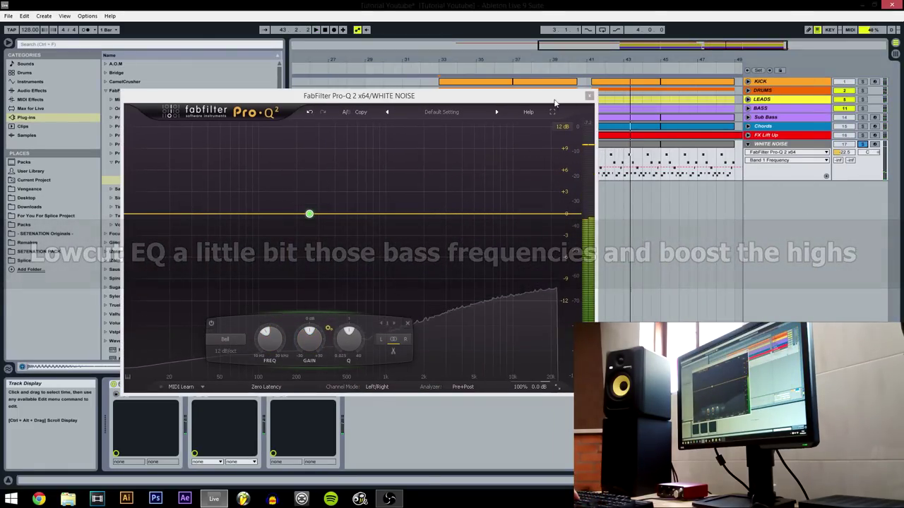
drag(555, 103, 351, 162)
click(432, 163)
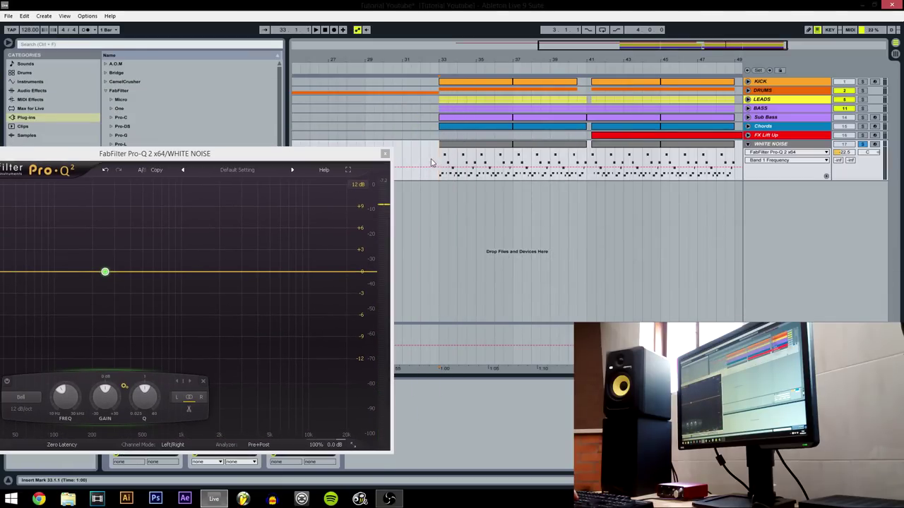
drag(257, 163, 255, 104)
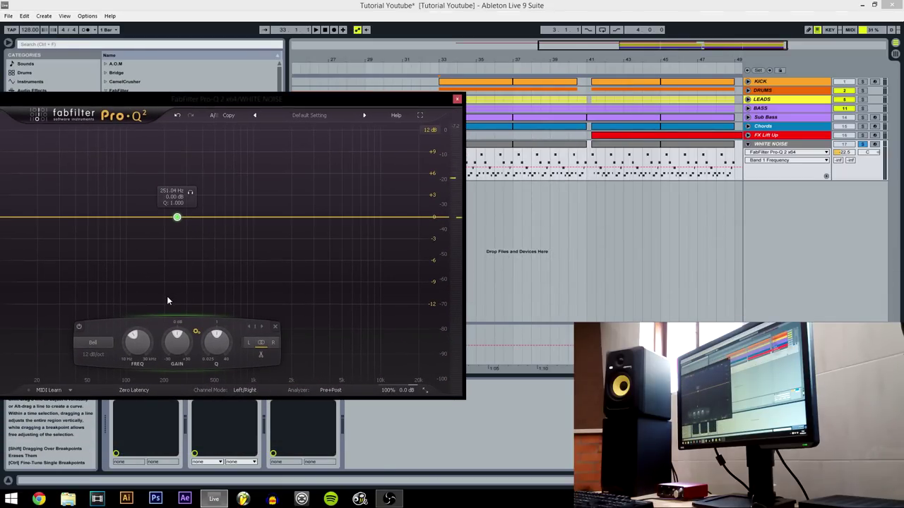
Set the EQ band's frequency to 140 Hz and its shape to Low Cut
double_click(141, 353)
key(Return)
click(93, 342)
click(92, 369)
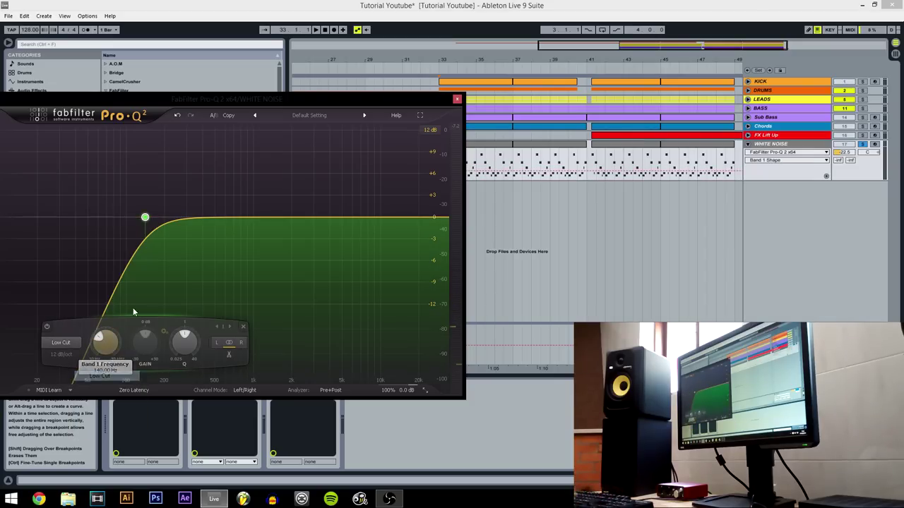
drag(200, 97, 250, 74)
Play the soloed track and try a 6 dB/oct slope on the low cut while shifting its frequency
key(space)
drag(195, 193, 165, 261)
click(80, 330)
click(81, 337)
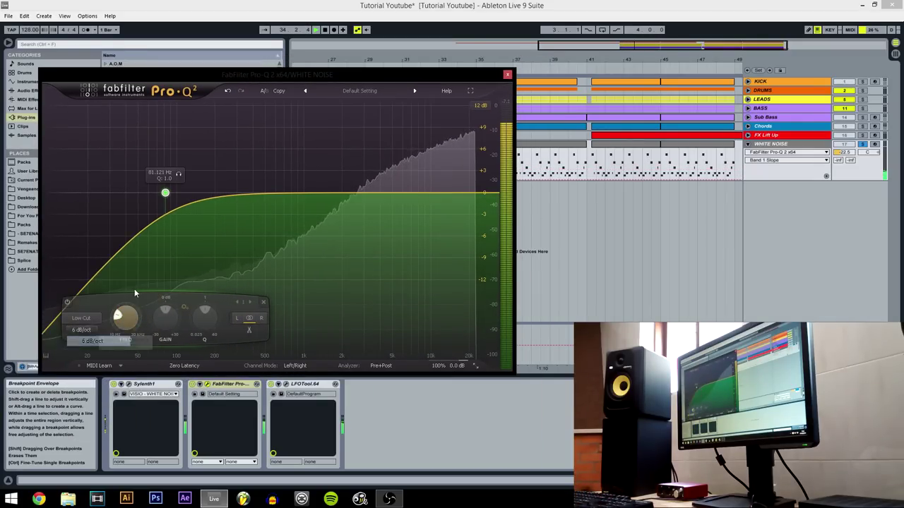
drag(167, 193, 196, 243)
Set the low cut's slope to 12 dB/oct and move the band to about 52 Hz with a Q of about 0.29
click(113, 330)
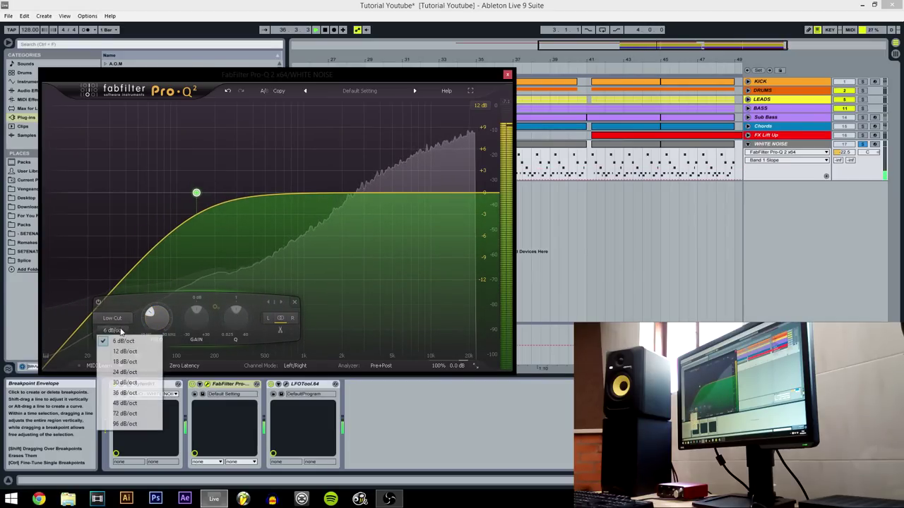
click(130, 349)
drag(196, 263, 154, 263)
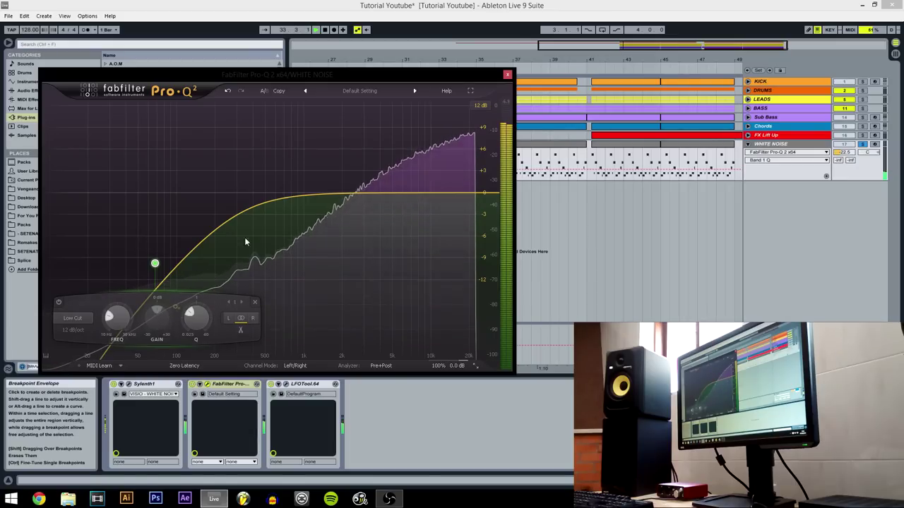
drag(155, 264, 143, 264)
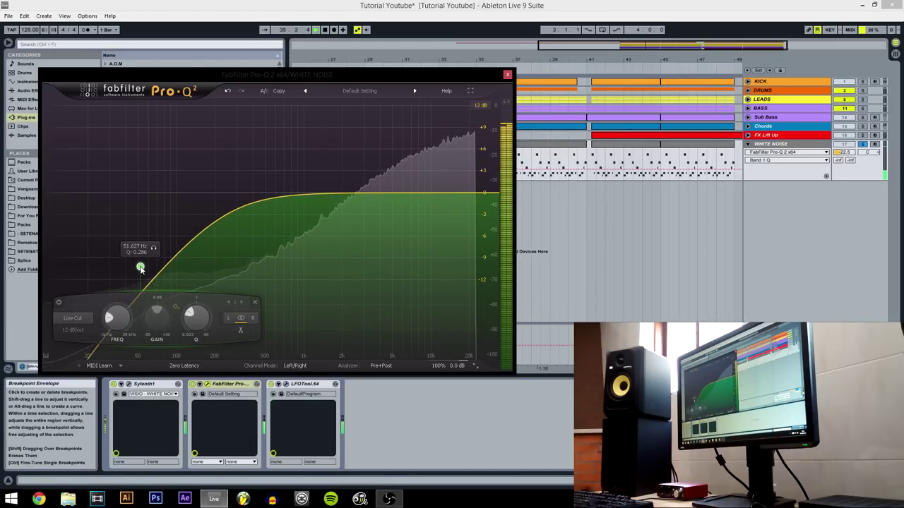
Add a high shelf boost of about 2.4 dB at about 9.4 kHz with a Q of about 0.22, and unsolo WHITE NOISE
mouse_move(443, 193)
mouse_down()
mouse_move(450, 186)
mouse_move(428, 183)
mouse_up()
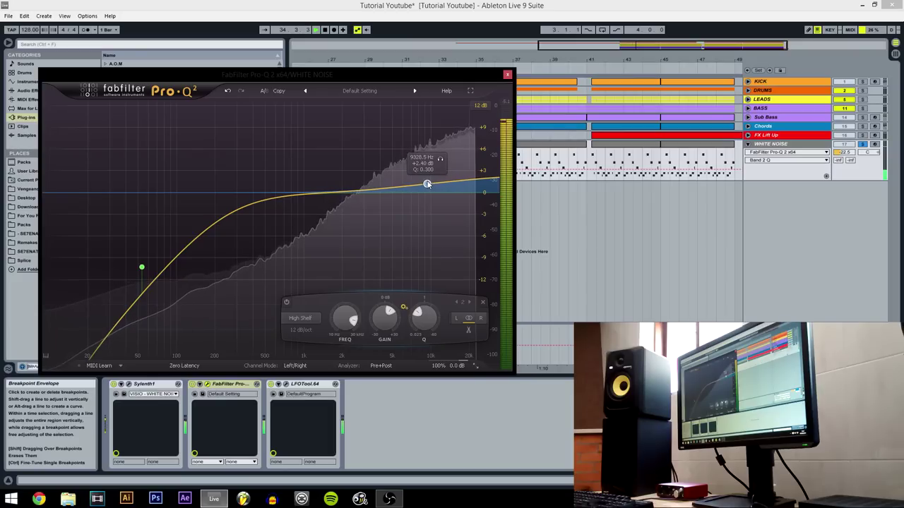
drag(416, 312, 417, 316)
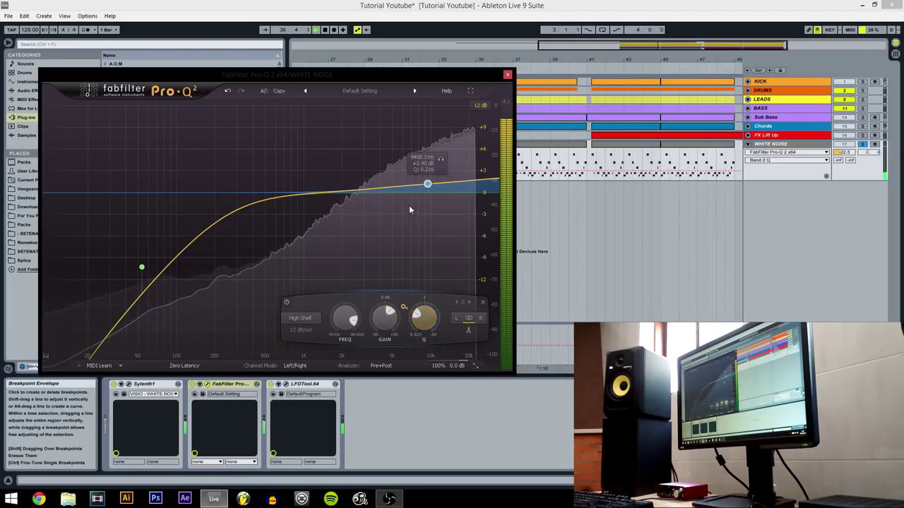
click(507, 74)
drag(537, 44, 459, 141)
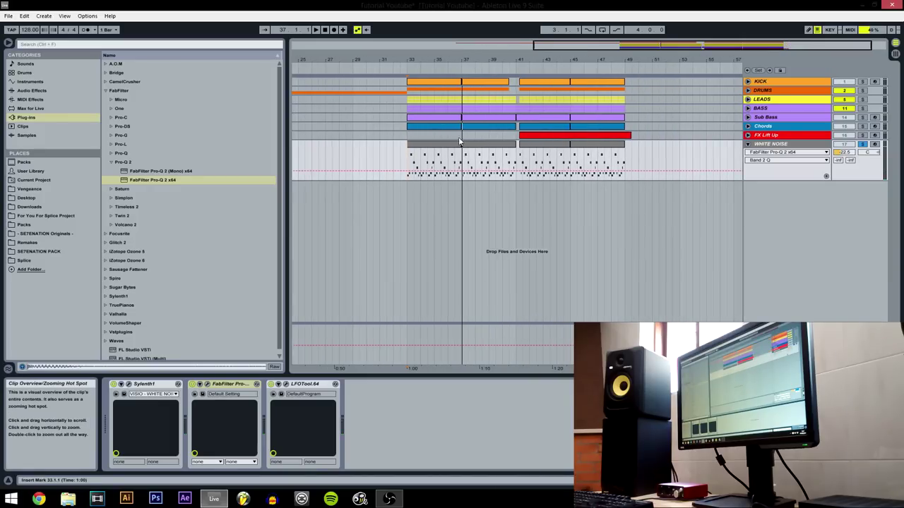
click(863, 144)
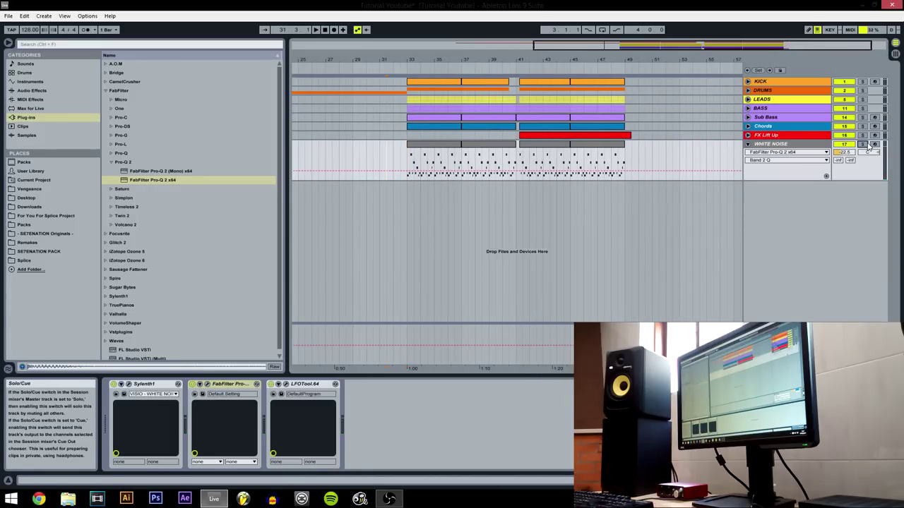
Expand the Vengeance - Dirty Electro Vol.3 folder in Packs and search it for "snare"
click(39, 234)
click(44, 225)
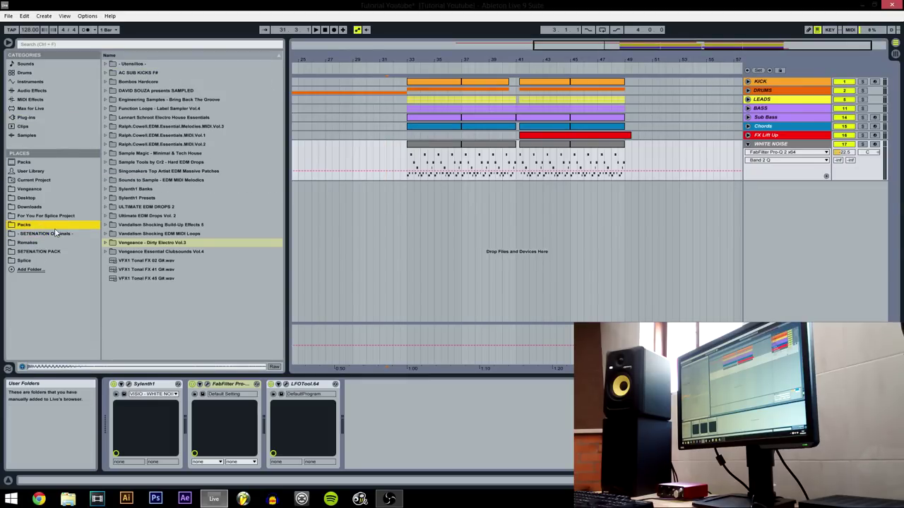
click(106, 242)
click(141, 44)
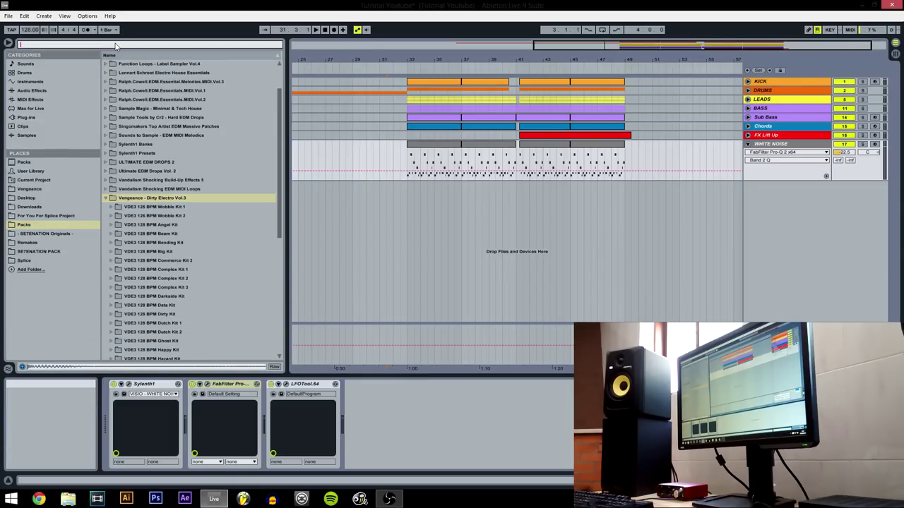
text(snare)
scroll(156, 302, down, 3)
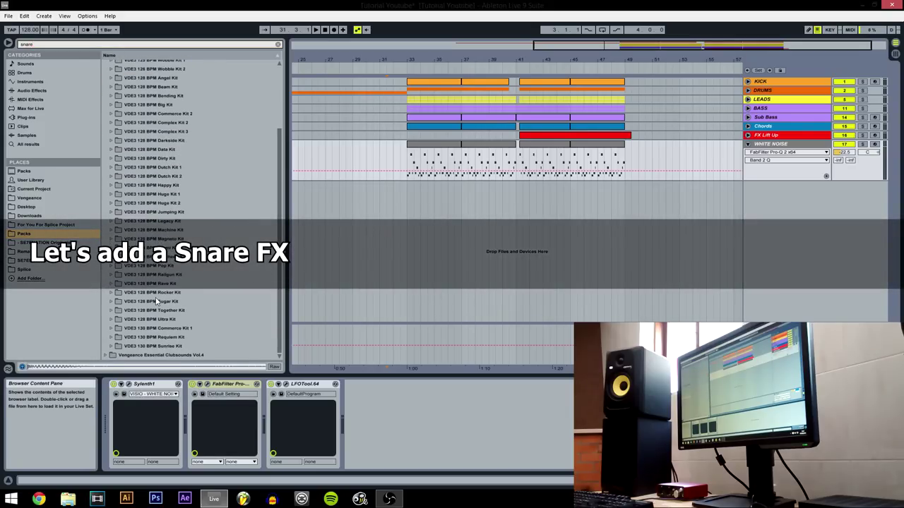
Open the VDE3 128 BPM Miami Kit oneshots and audition the plain snare, FX Snare 1 and FX Snare 2 samples
click(111, 248)
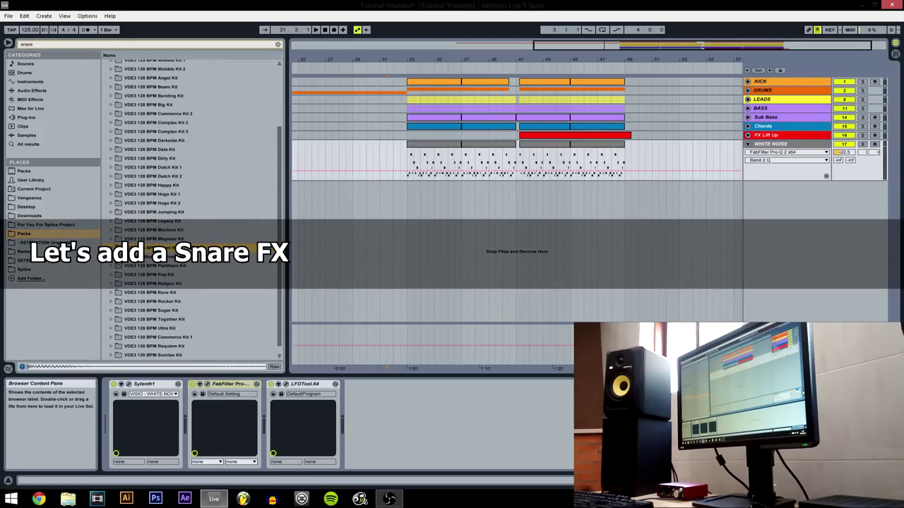
click(117, 257)
click(152, 267)
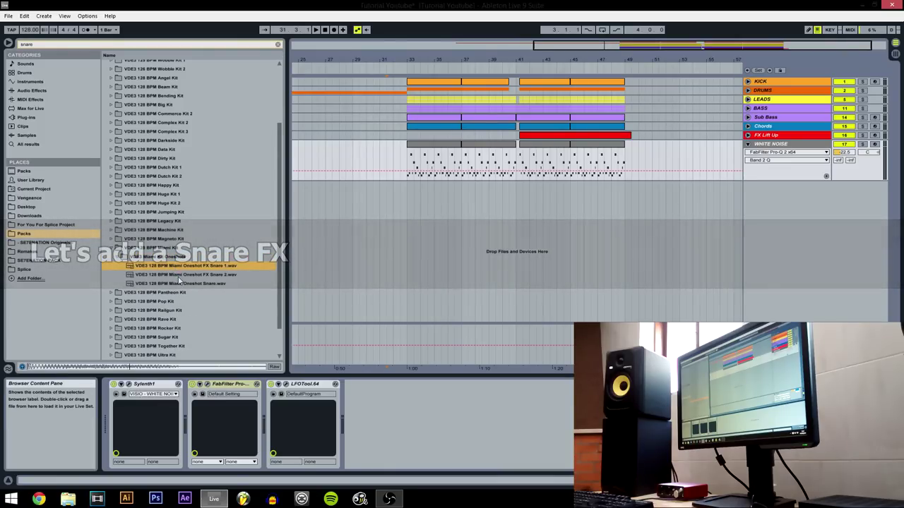
click(185, 284)
click(185, 276)
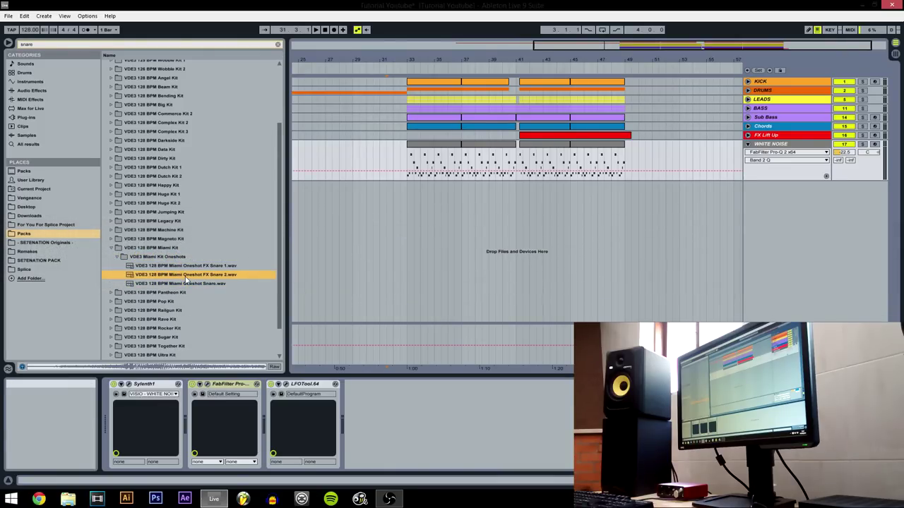
Unfold the DRUMS group and play the snare roll from bar 27
click(748, 91)
drag(393, 60, 461, 120)
click(372, 187)
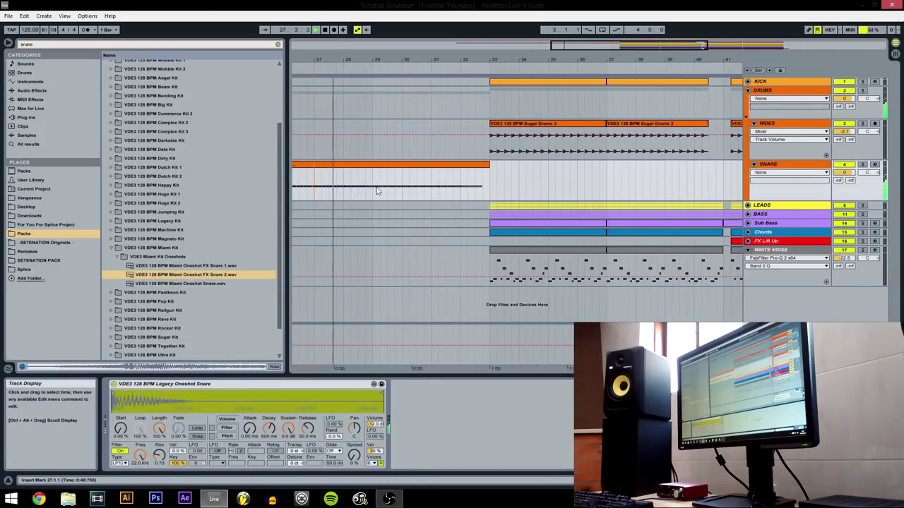
Add an audio track below SNARE in the DRUMS group, name it FX SNARE and color it orange
click(781, 167)
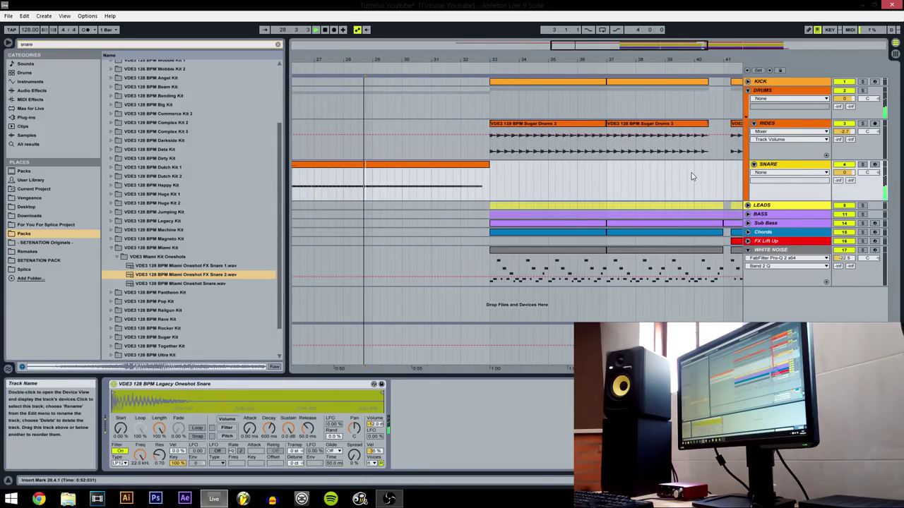
key(ctrl+t)
key(ctrl+r)
text(FX)
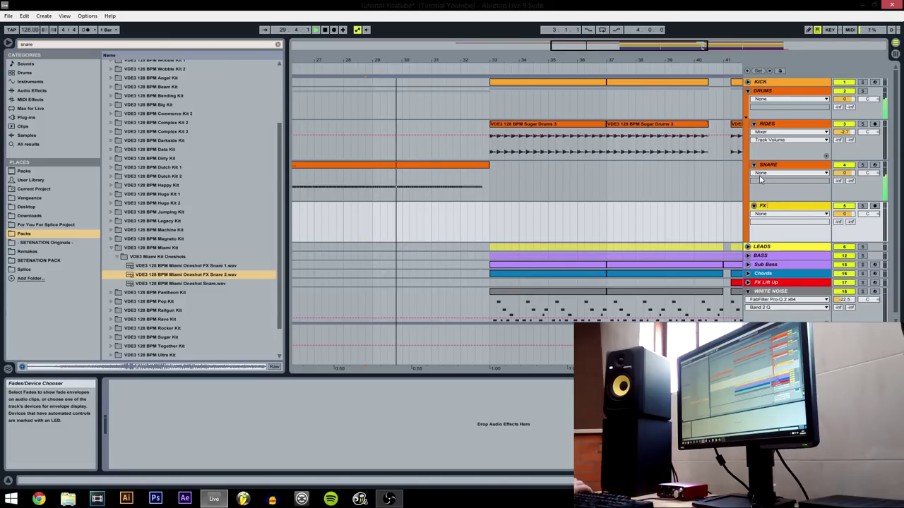
right_click(783, 206)
click(798, 326)
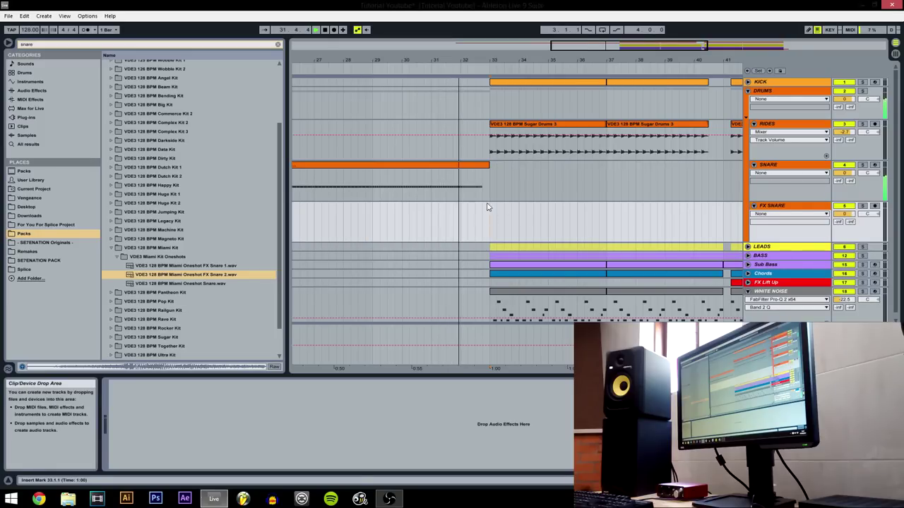
Place the Miami Oneshot FX Snare 2 sample on the FX SNARE track so it ends at bar 33
click(489, 205)
drag(467, 57, 467, 59)
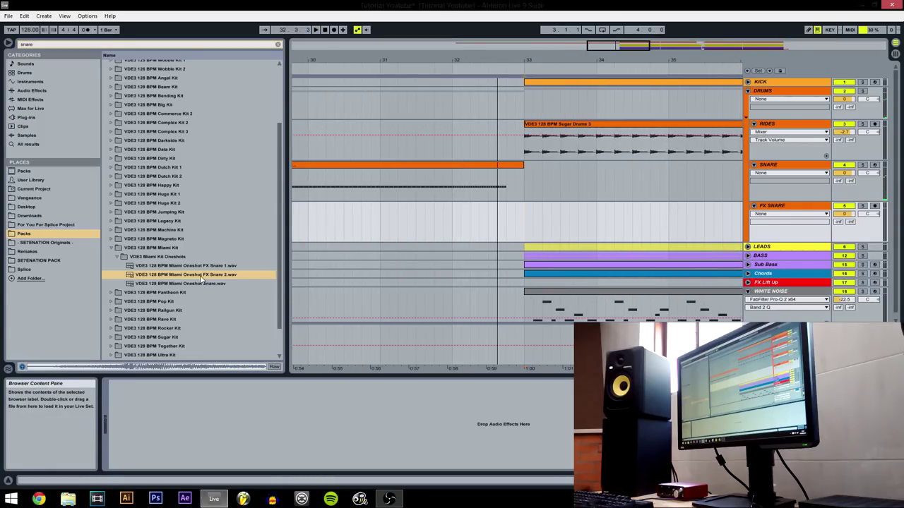
drag(201, 279, 494, 207)
drag(488, 209, 495, 208)
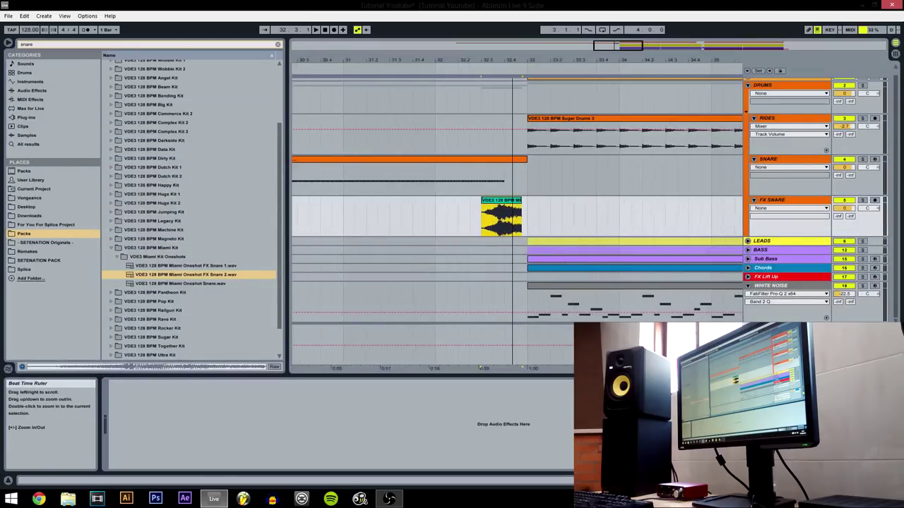
drag(513, 61, 515, 65)
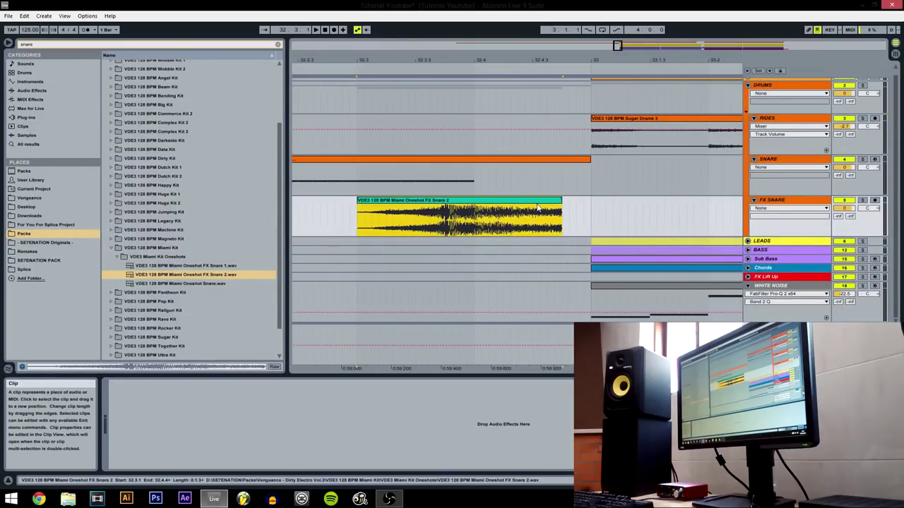
drag(536, 202, 730, 203)
Color the FX snare clip orange to match its track
click(566, 202)
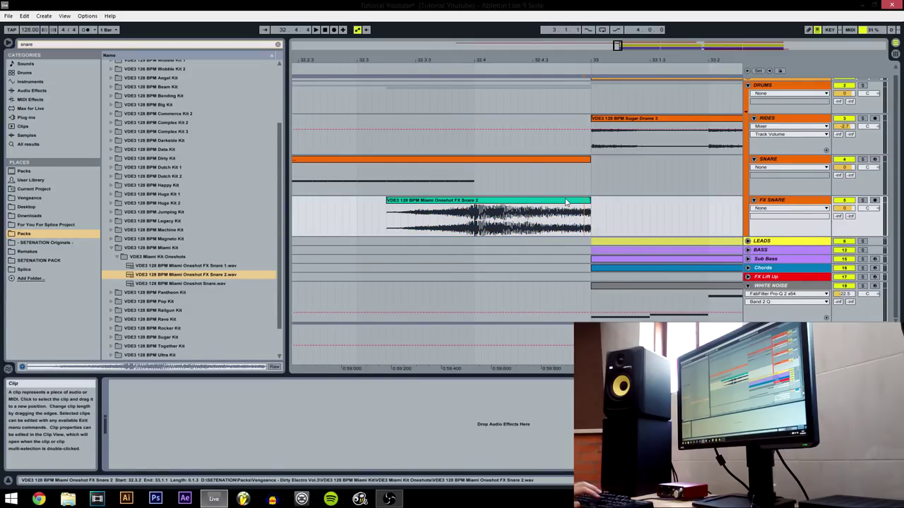
drag(387, 212, 590, 216)
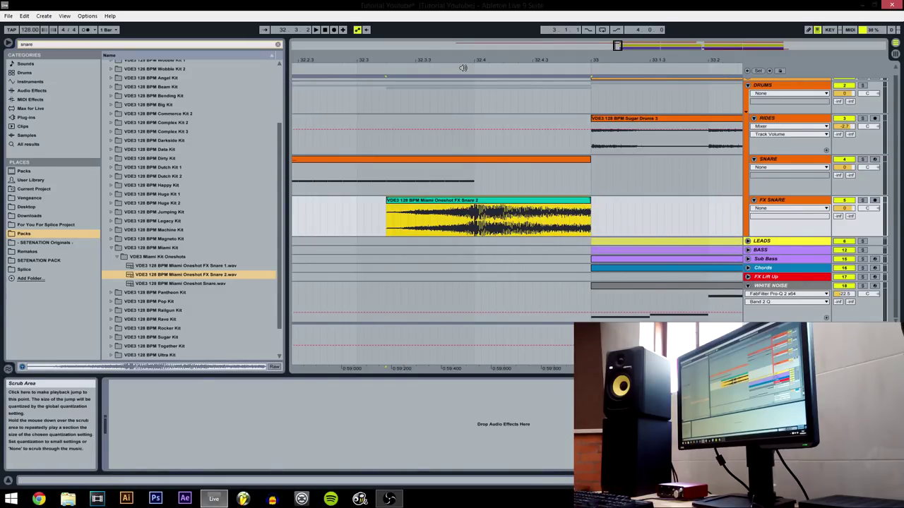
right_click(483, 199)
click(489, 371)
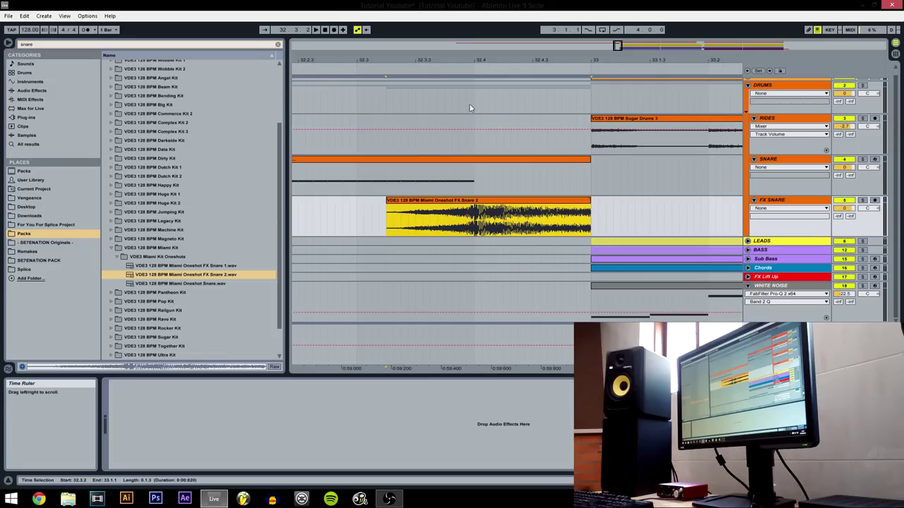
Play the transition from bar 32 and set the FX SNARE track volume to -14.1 dB
drag(476, 61, 476, 28)
click(426, 183)
click(402, 182)
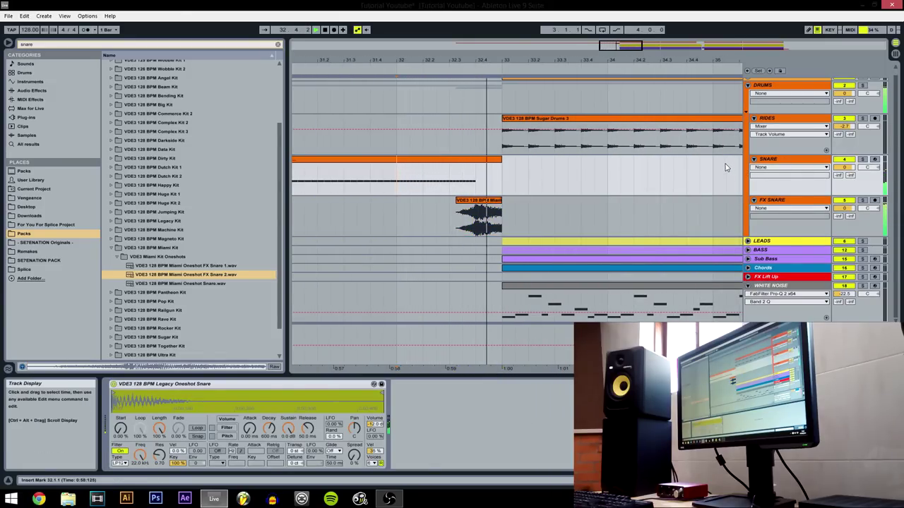
key(space)
key(space)
drag(845, 208, 844, 232)
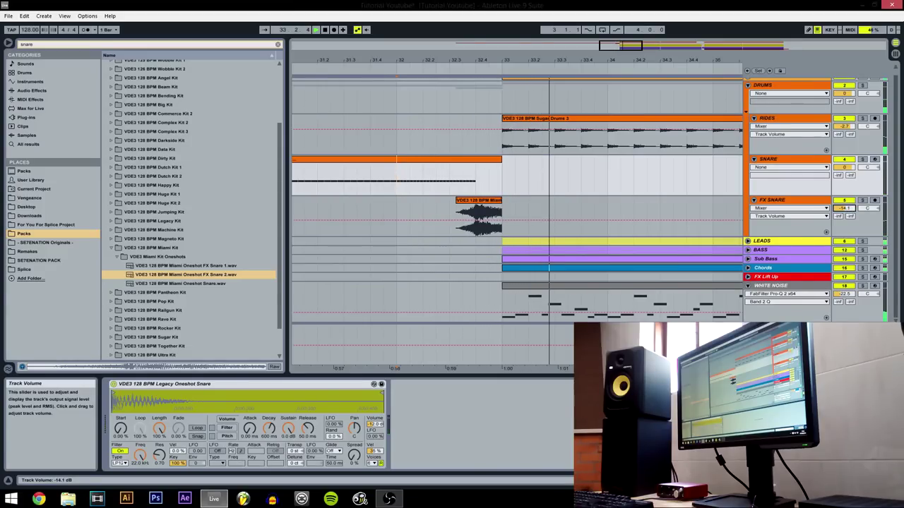
Set the WHITE NOISE track volume to -27.3 dB and fold the track
drag(613, 47, 613, 11)
drag(844, 294, 844, 301)
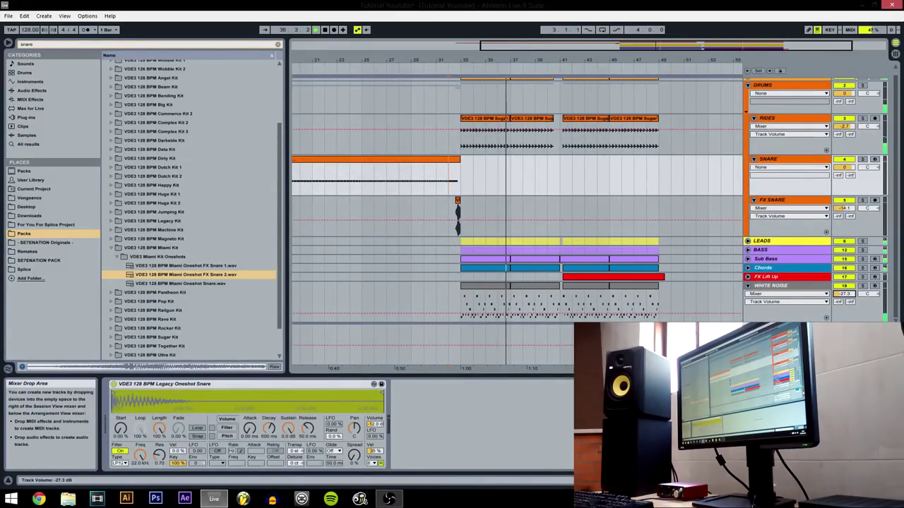
click(747, 286)
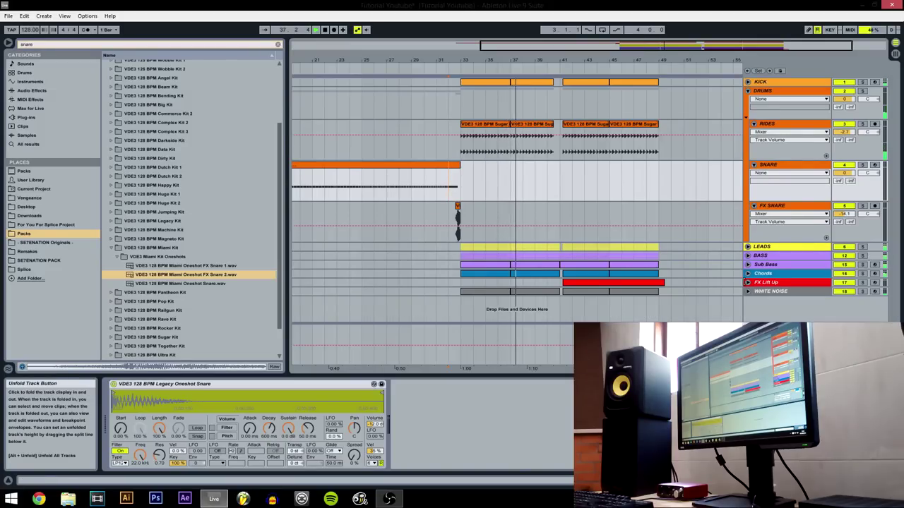
Fold the DRUMS group and inspect the LEADS group's tracks and device chain during playback, folding it again at the end
click(747, 91)
click(748, 100)
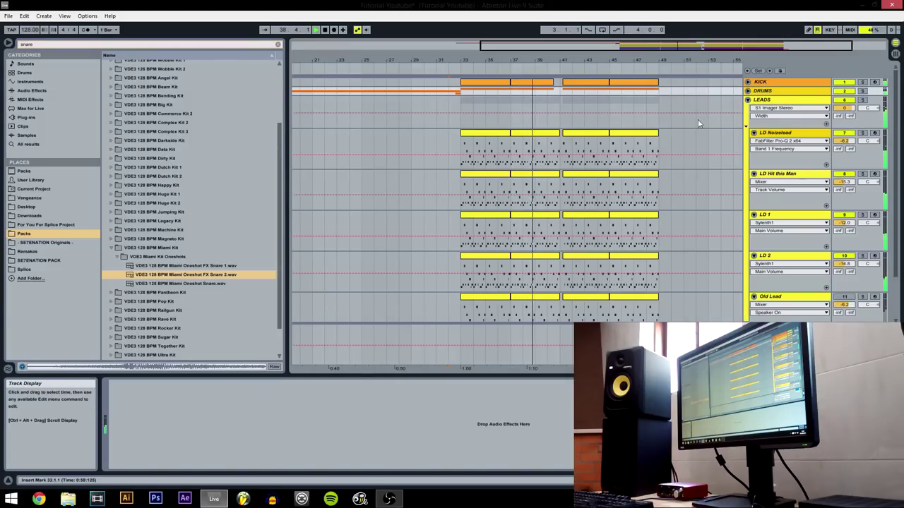
click(660, 124)
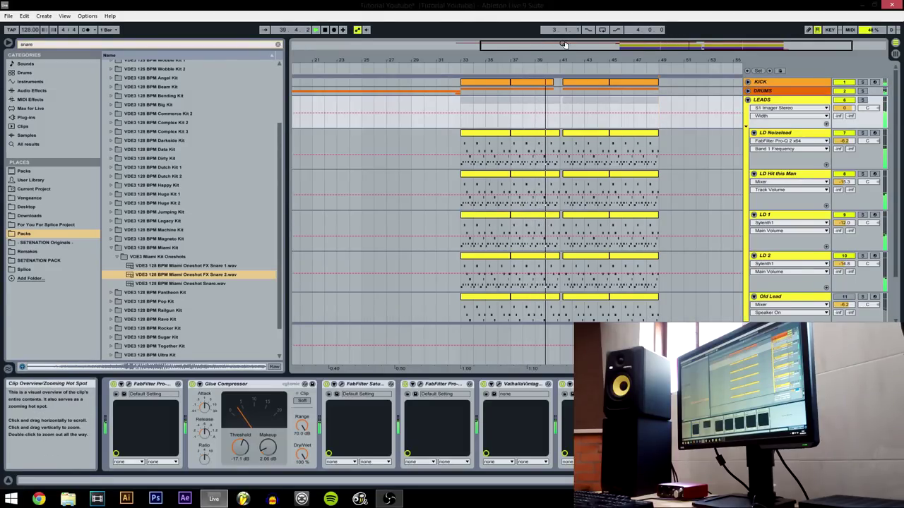
drag(565, 45, 470, 69)
drag(583, 54, 583, 77)
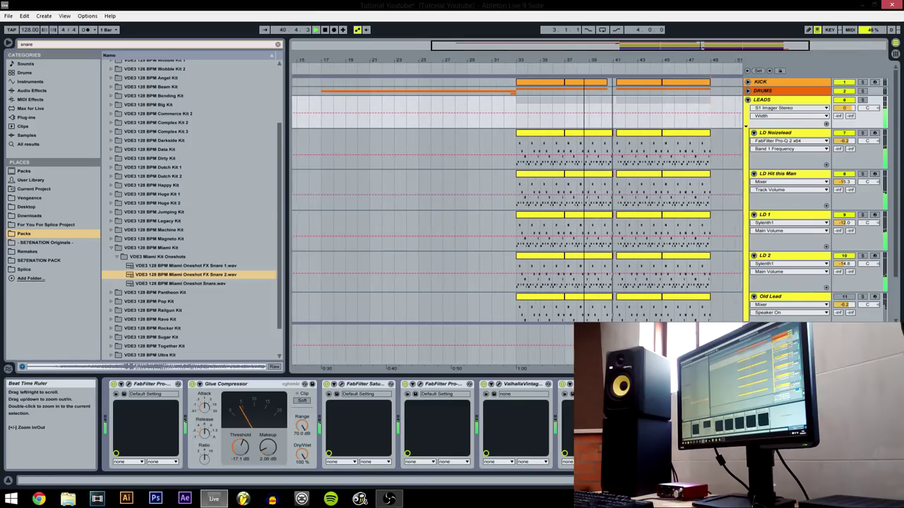
click(749, 101)
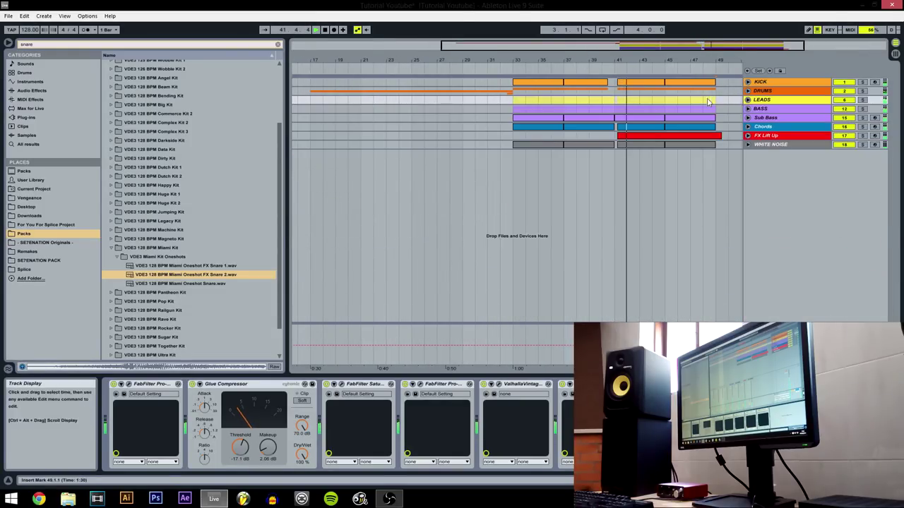
Check the track levels in the Session view mixer and view the Sub Bass and LEADS device chains
key(Tab)
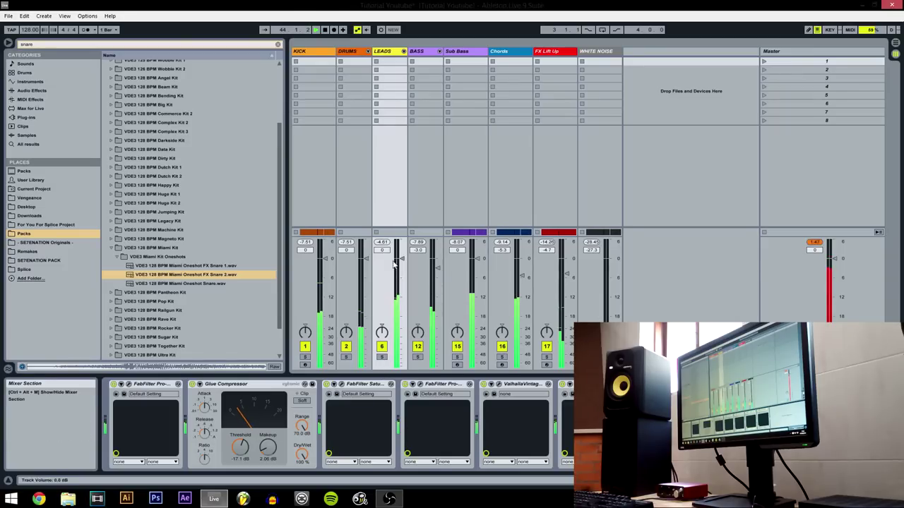
click(430, 203)
click(447, 191)
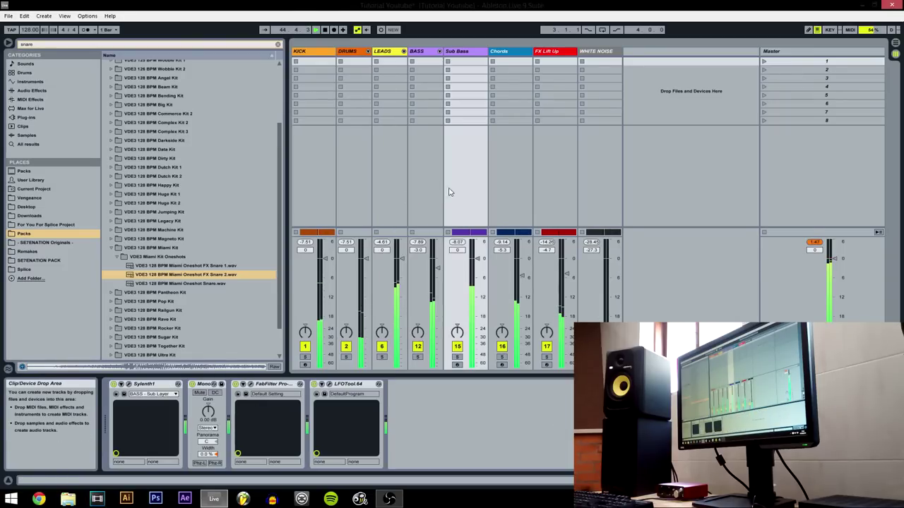
click(398, 187)
Clear the browser search, collapse the Vengeance - Dirty Electro Vol.3 folder and return to the Arrangement view
click(278, 44)
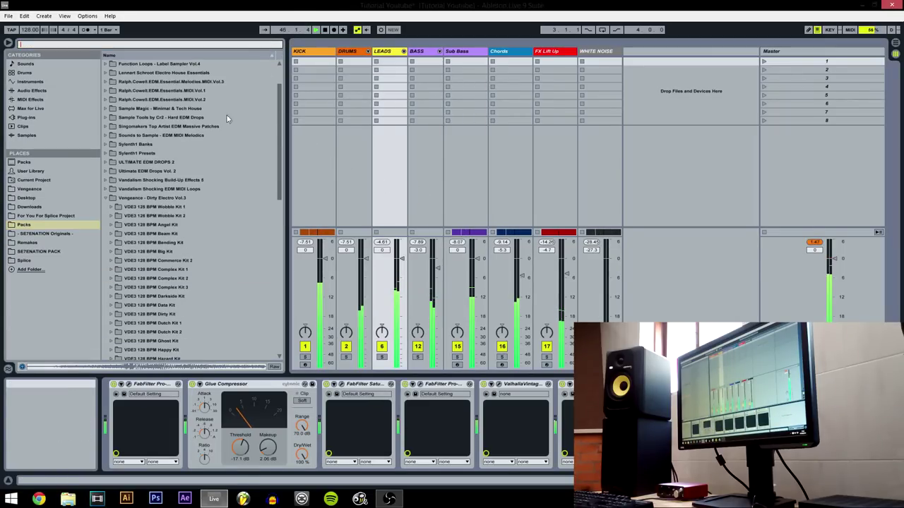
click(106, 198)
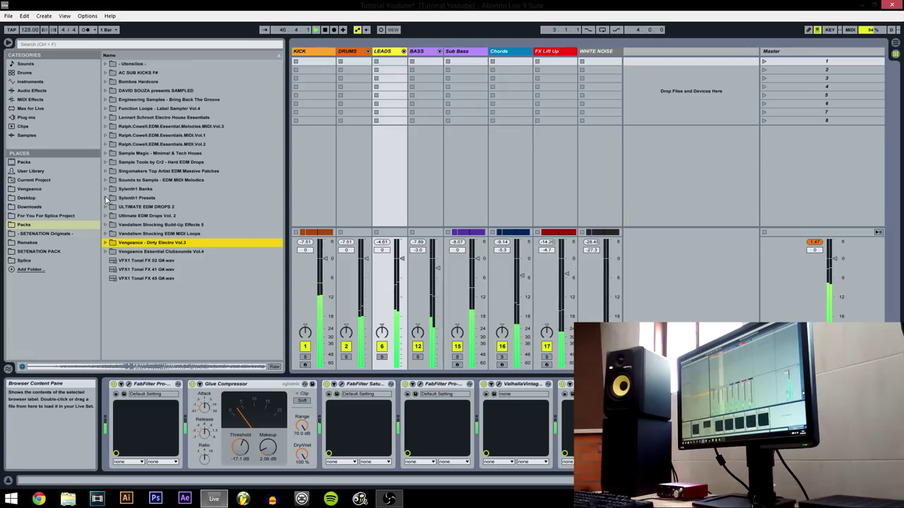
click(379, 188)
key(Tab)
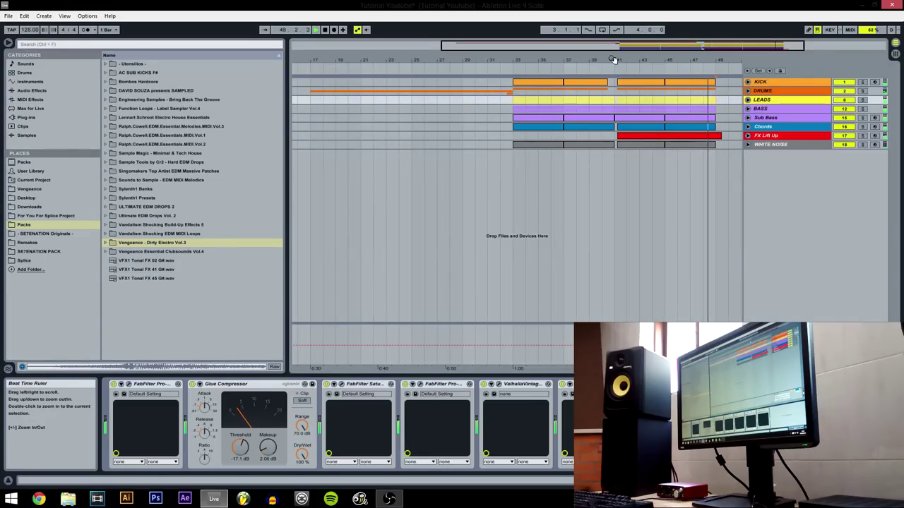